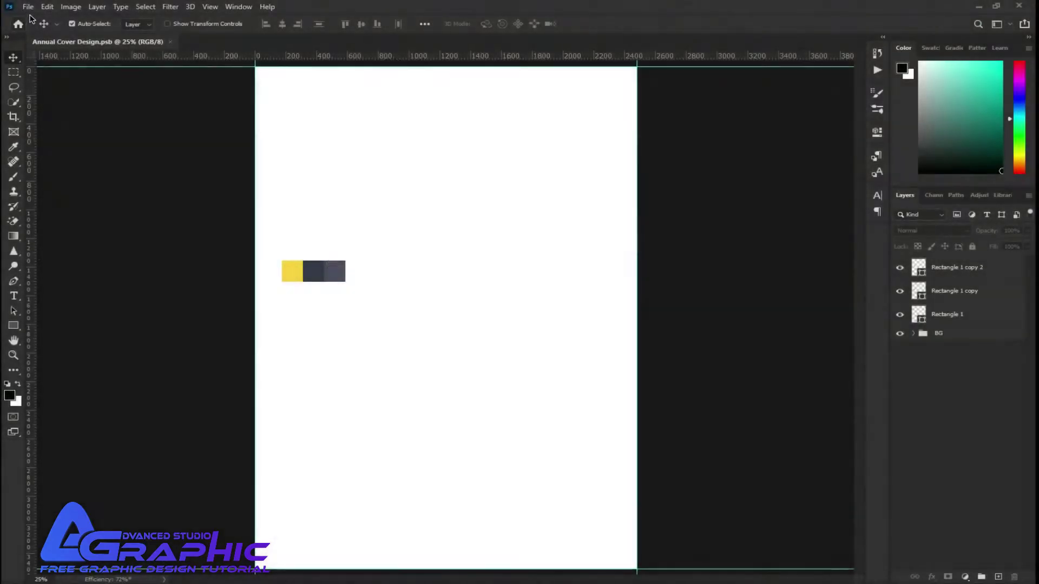
- Start a new Photoshop document from the File menu
left_click(28, 7)
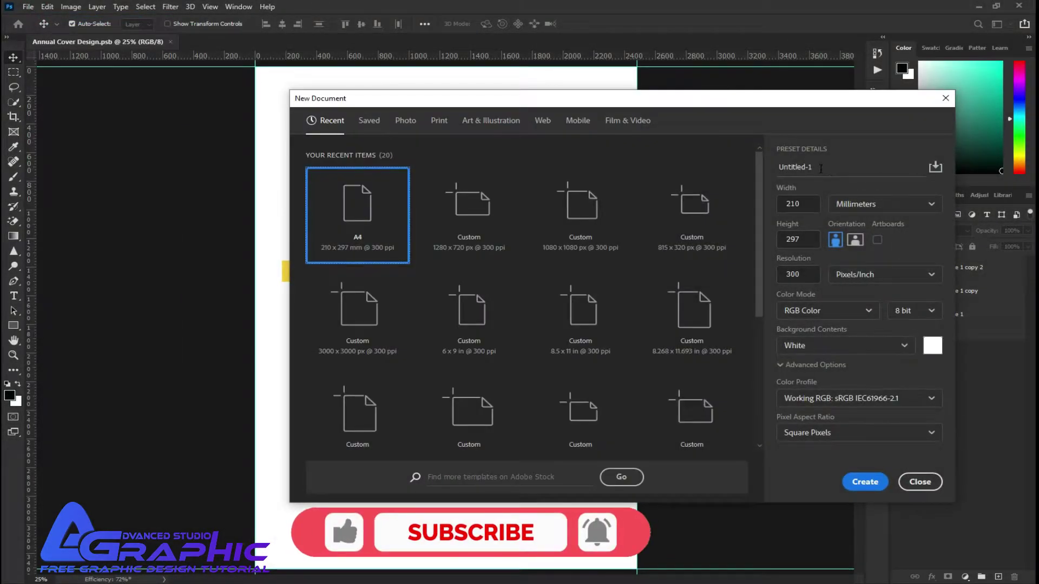
- Name the A4 preset 'Annual Cover Design', check 210 × 297 mm, and close the dialog
double_click(820, 167)
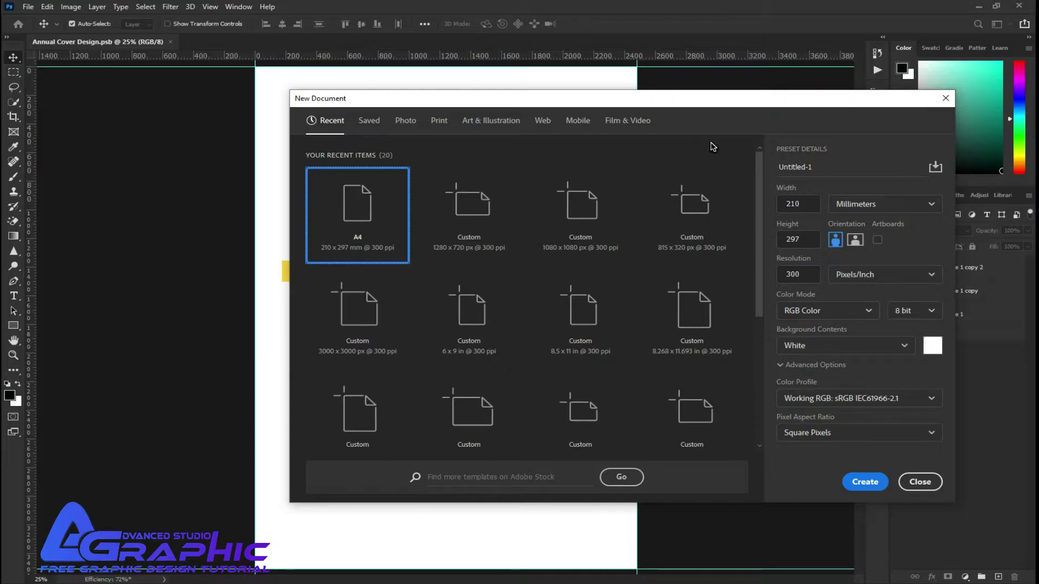
double_click(817, 163)
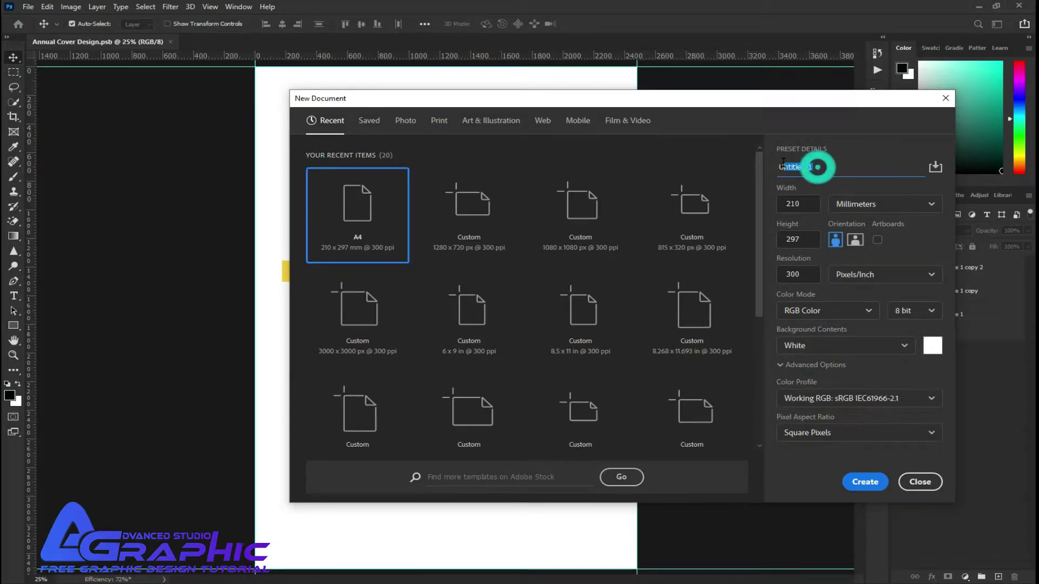
type("UA")
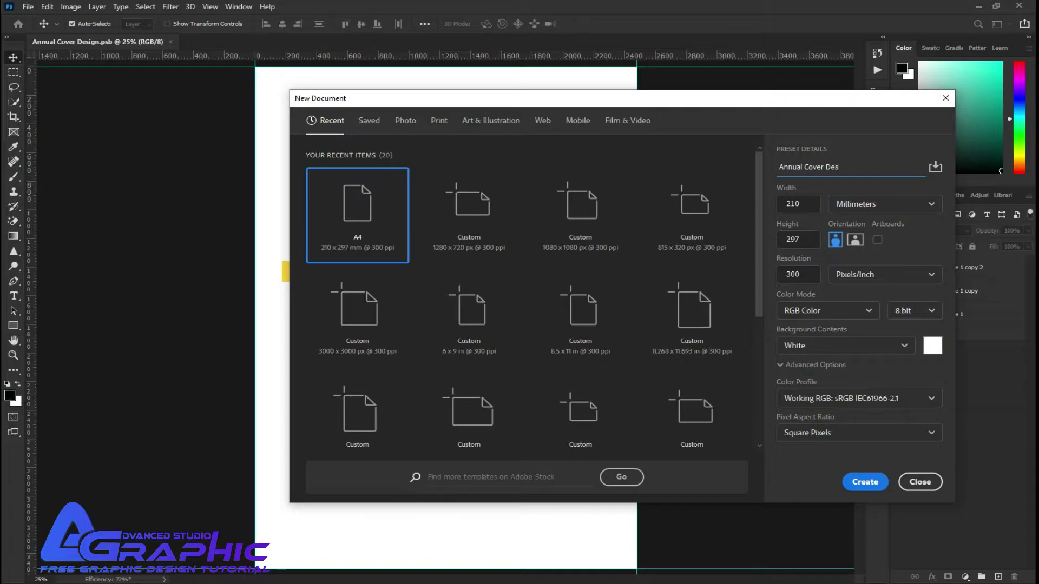
left_click(798, 204)
left_click(800, 240)
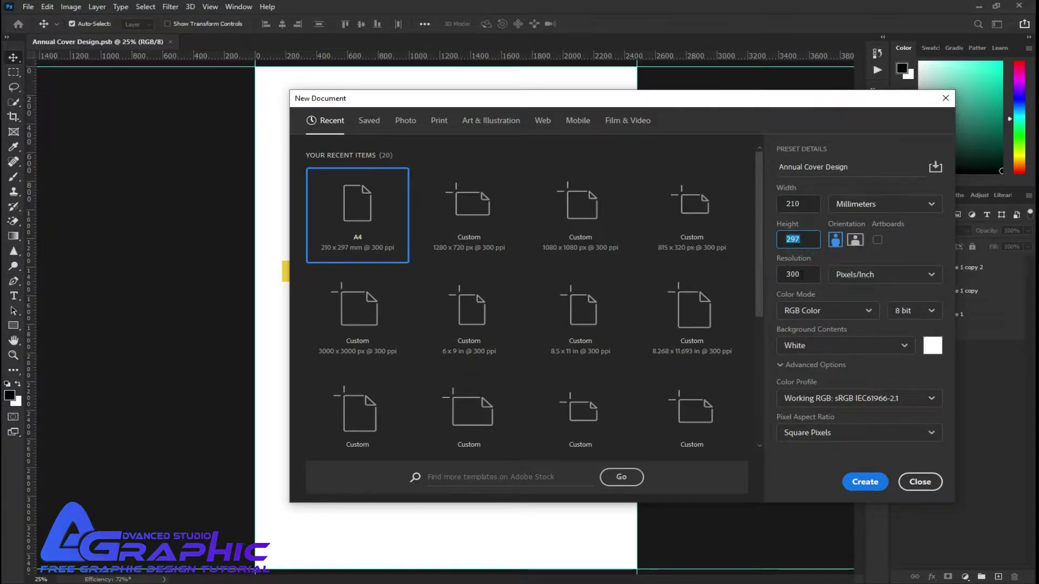
left_click(920, 481)
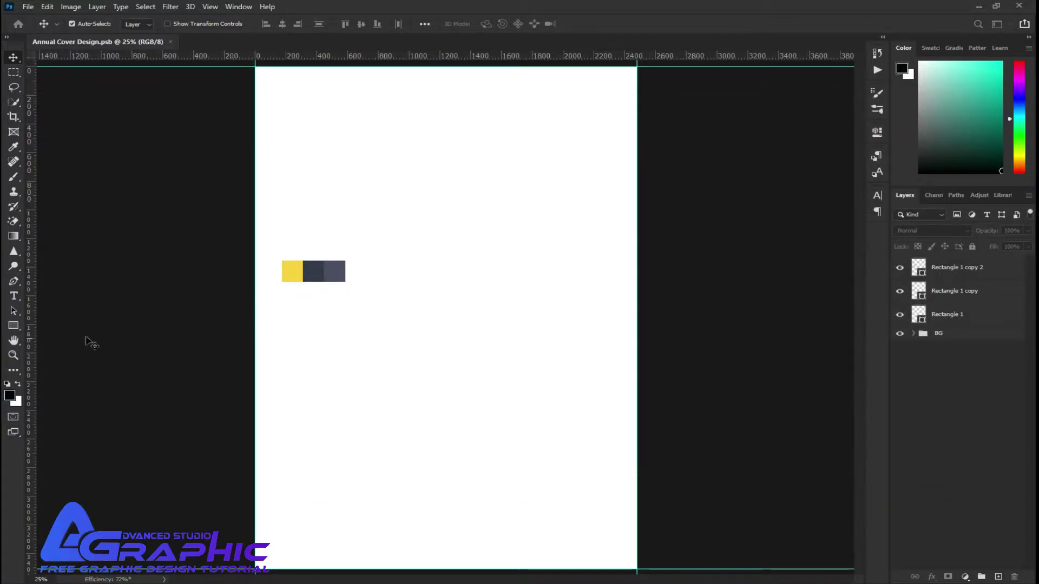
- Draw a large ellipse circle and move it to the page's top-left corner
left_click(14, 326)
left_click(47, 349)
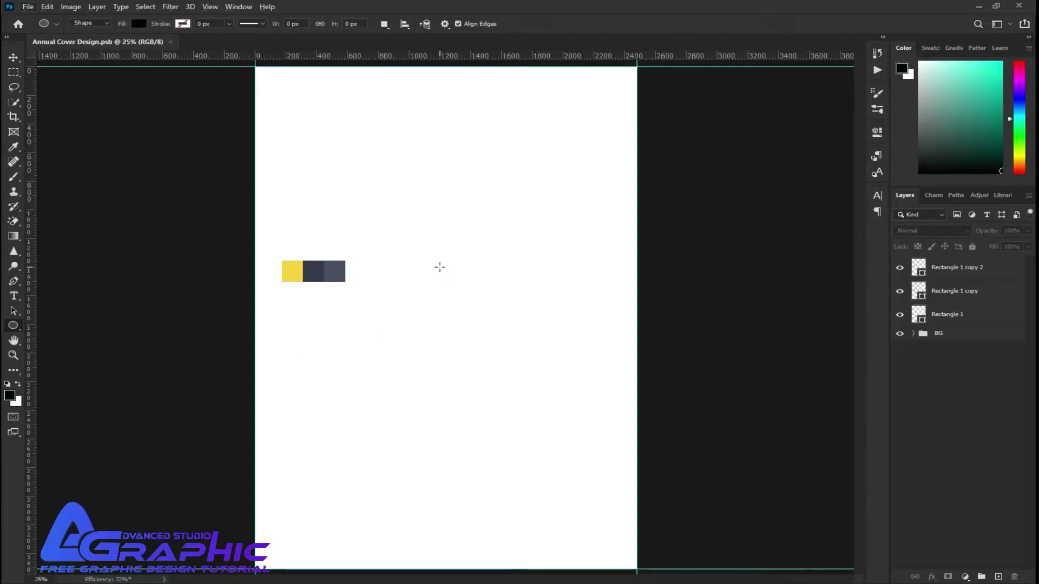
mouse_move(407, 215)
left_mouse_down()
mouse_move(528, 298)
mouse_move(634, 431)
left_mouse_up()
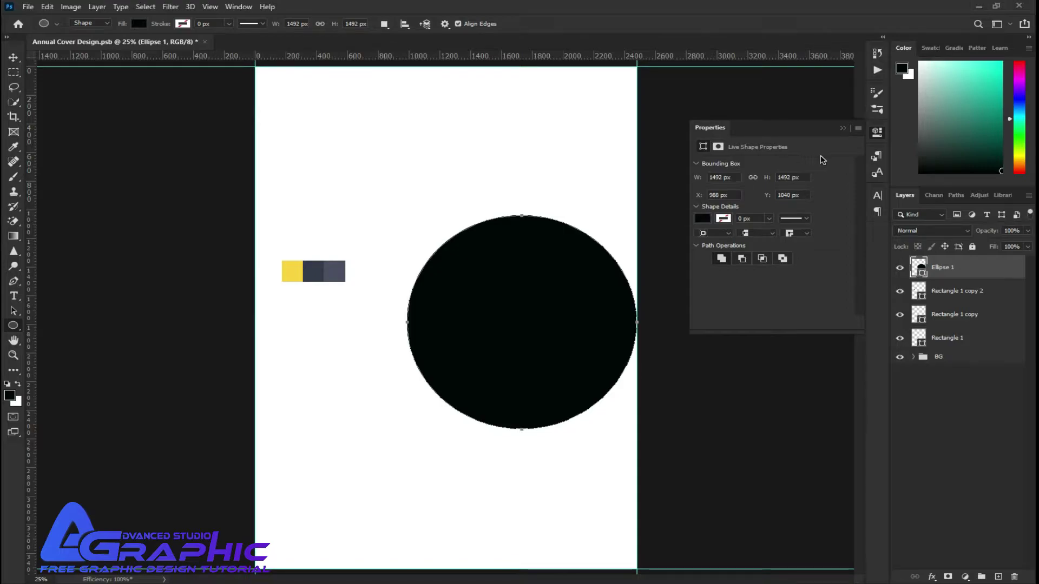
left_click(843, 130)
key("v")
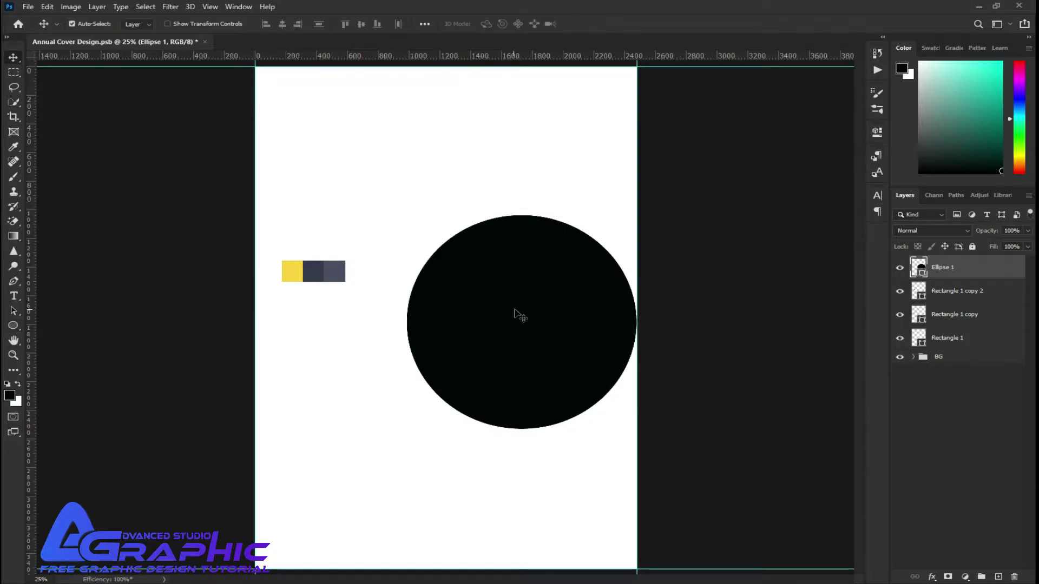
mouse_move(528, 310)
left_mouse_down()
mouse_move(373, 193)
mouse_move(340, 93)
left_mouse_up()
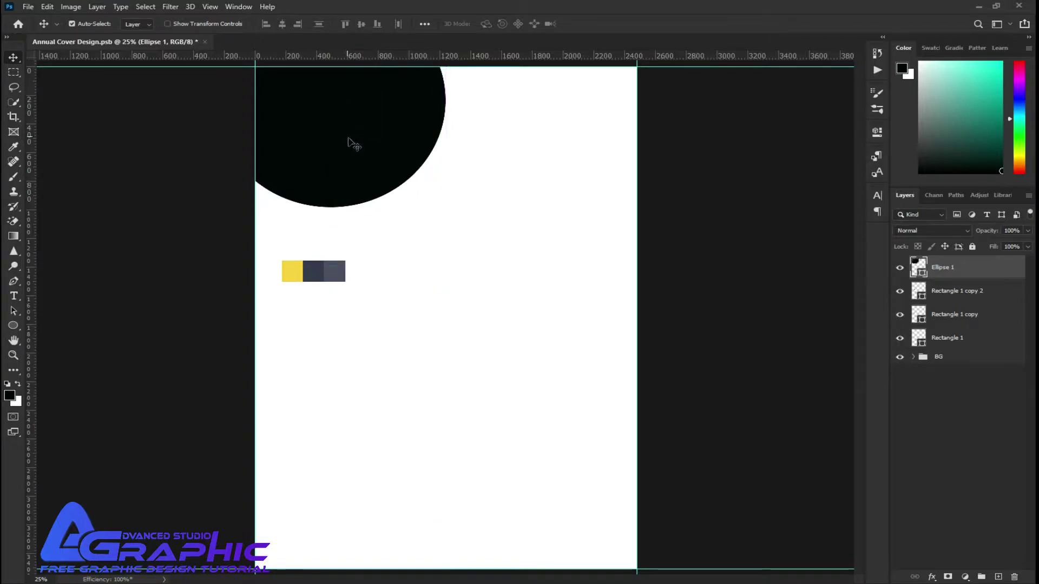
left_click_drag(345, 152, 349, 153)
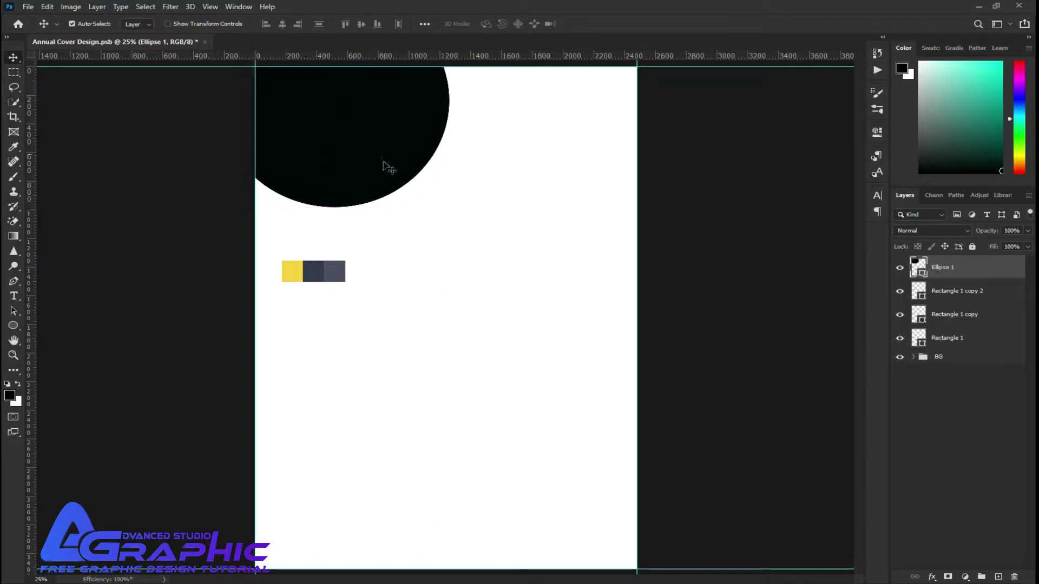
- Fill the circle with the dark navy swatch and duplicate it with Ctrl+J
double_click(924, 272)
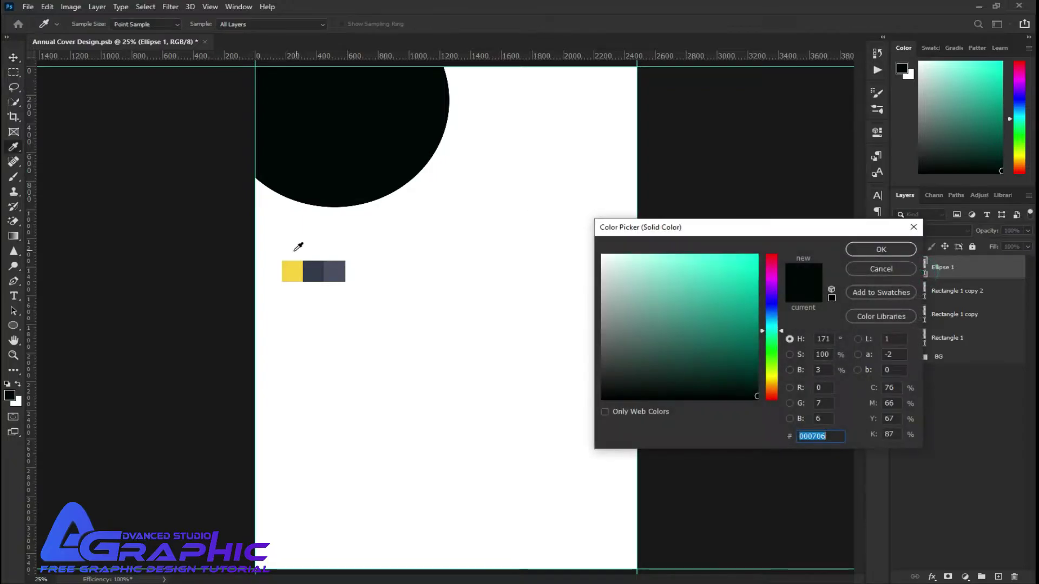
left_click(310, 267)
left_click(882, 249)
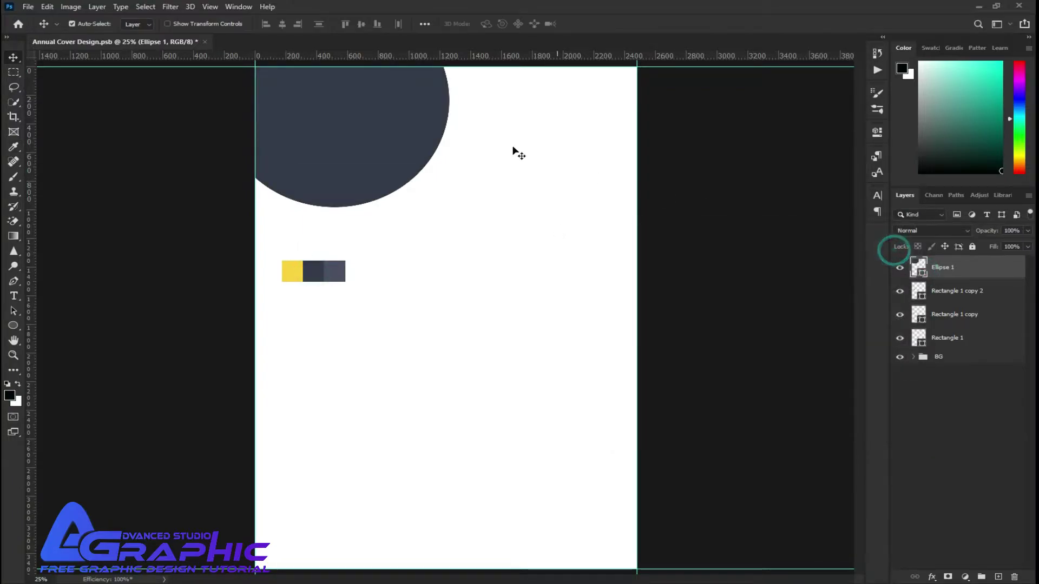
left_click_drag(372, 156, 352, 135)
key("ctrl+j")
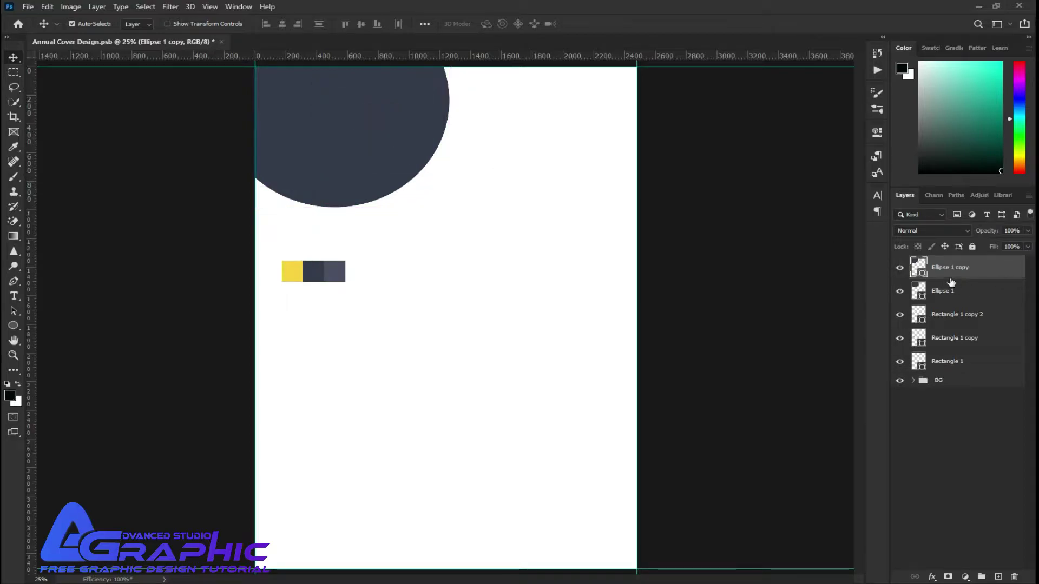
- Recolour the circle copy with the yellow swatch and reposition it
double_click(924, 276)
left_click(293, 272)
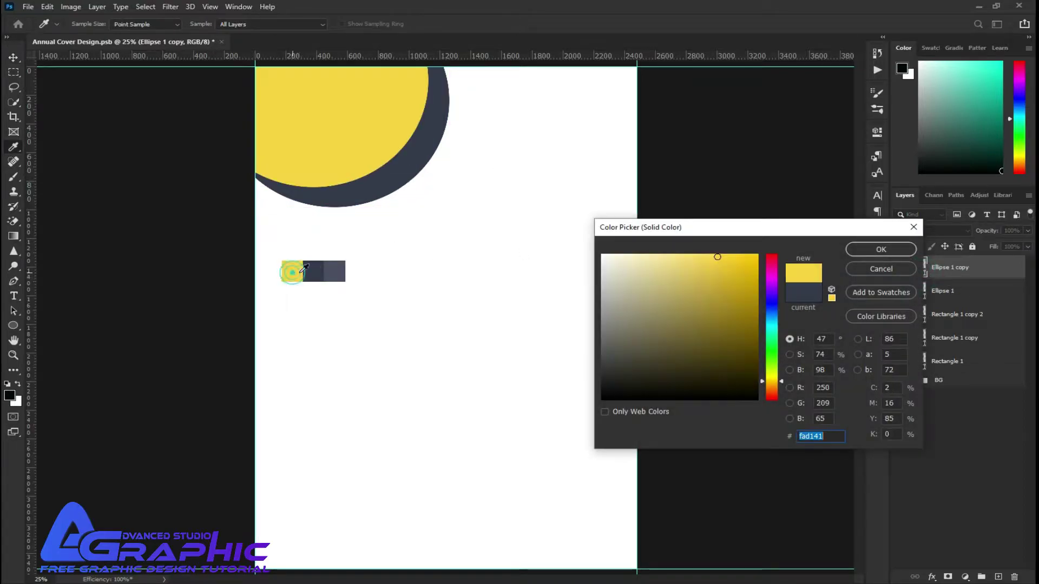
left_click(871, 249)
key("v")
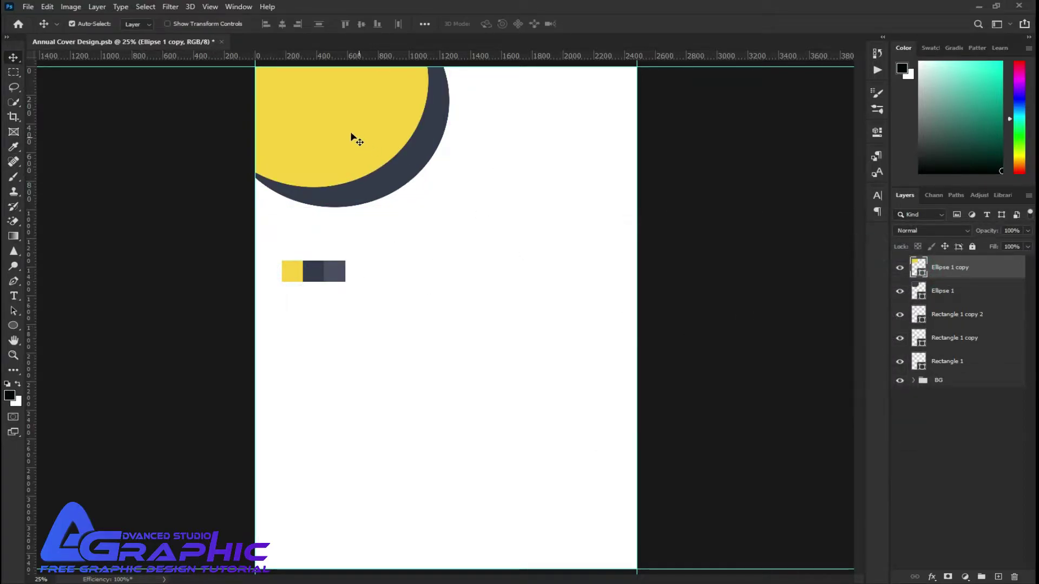
left_click_drag(351, 135, 341, 119)
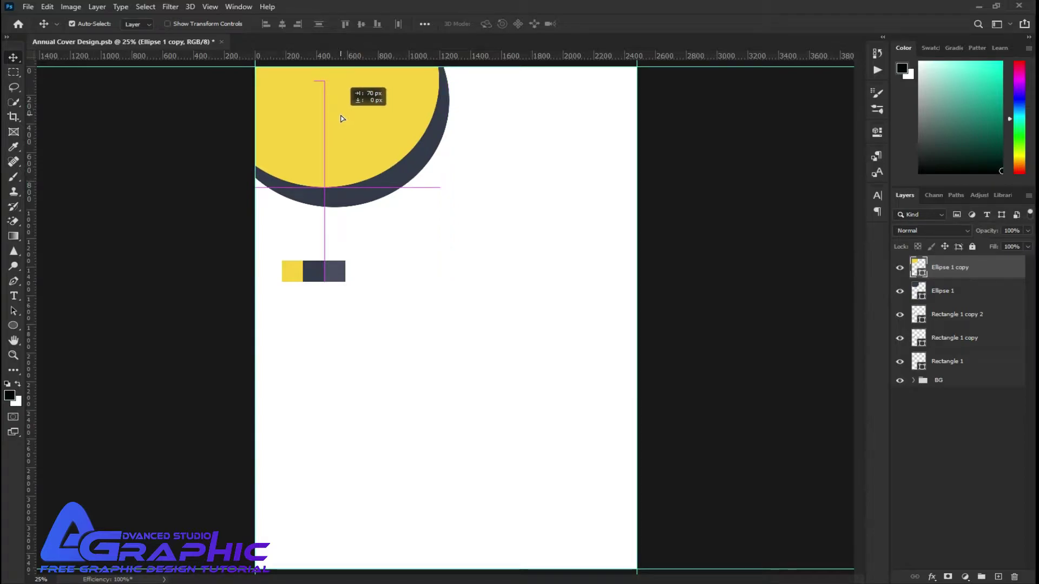
left_click_drag(341, 118, 337, 158)
- Nudge the yellow circle up-left so a navy crescent shows at its lower right
left_click(952, 290, "shift")
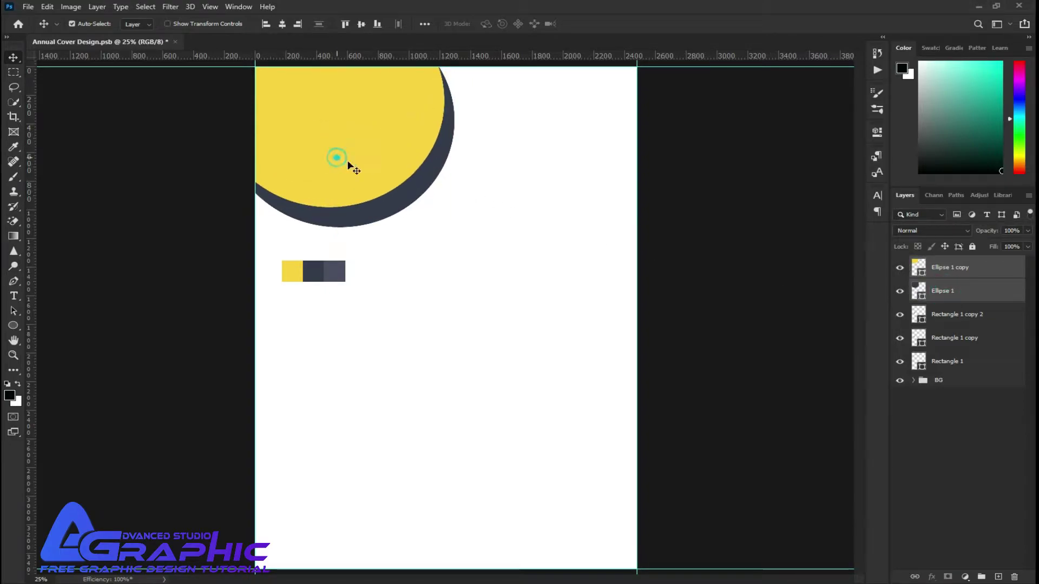
left_click(931, 447)
left_click(944, 268)
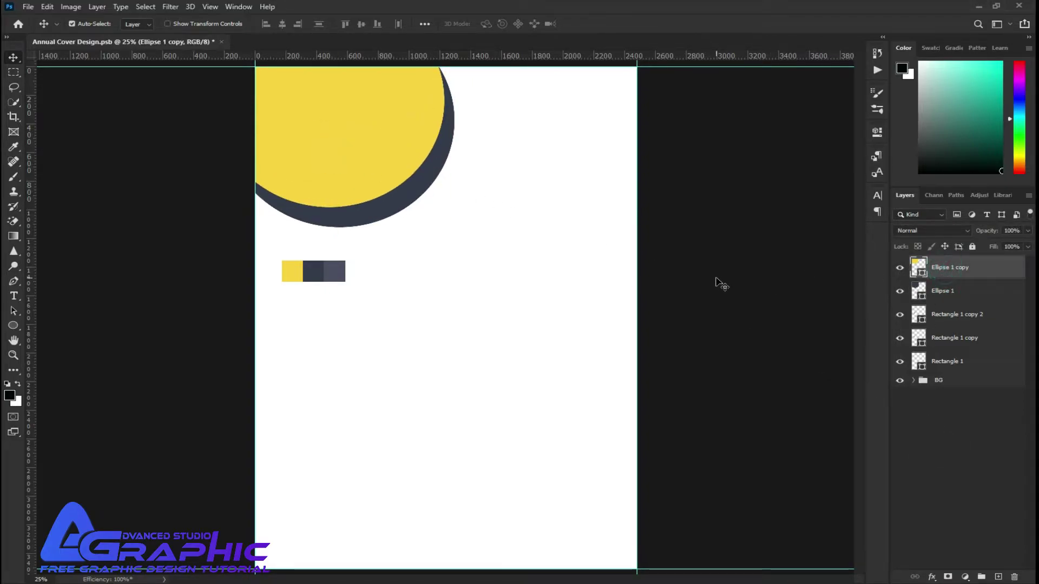
key("shift+Left")
key("shift+Left")
key("shift+Left")
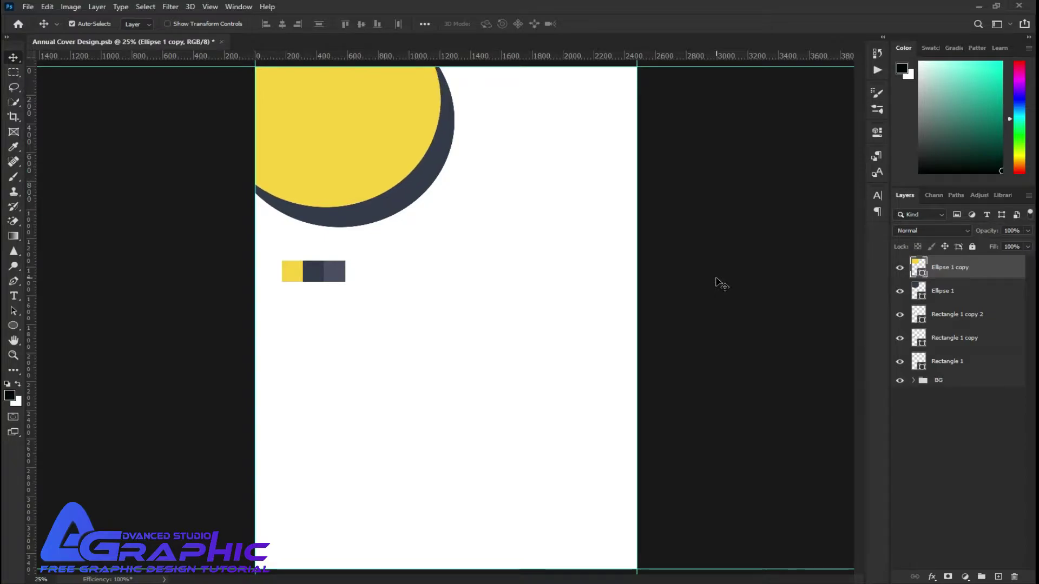
key("shift+Up")
key("shift+Up")
key("shift+Up")
key("shift+Left")
key("shift+Left")
key("shift+Left")
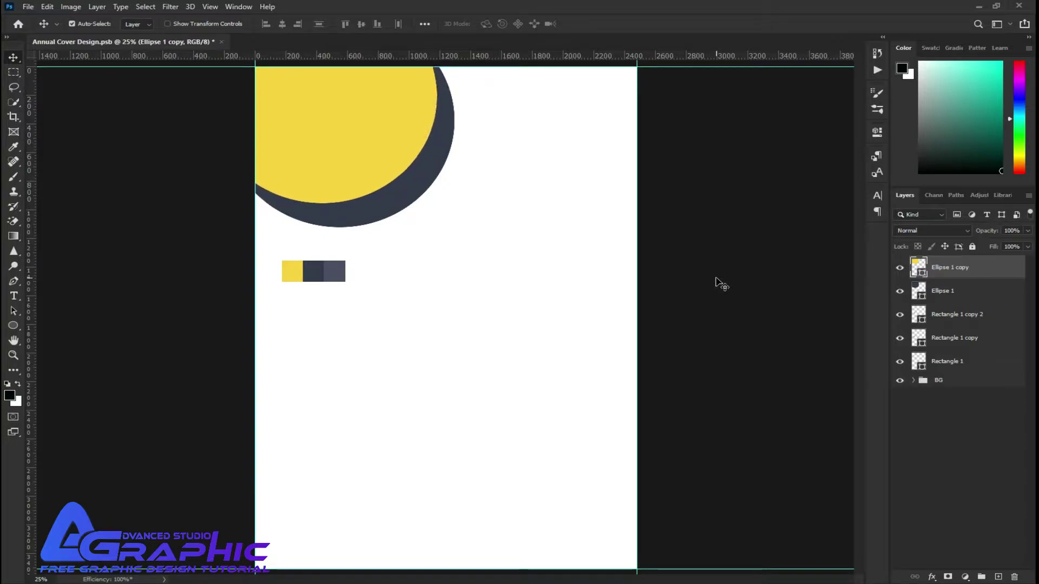
key("shift+Down")
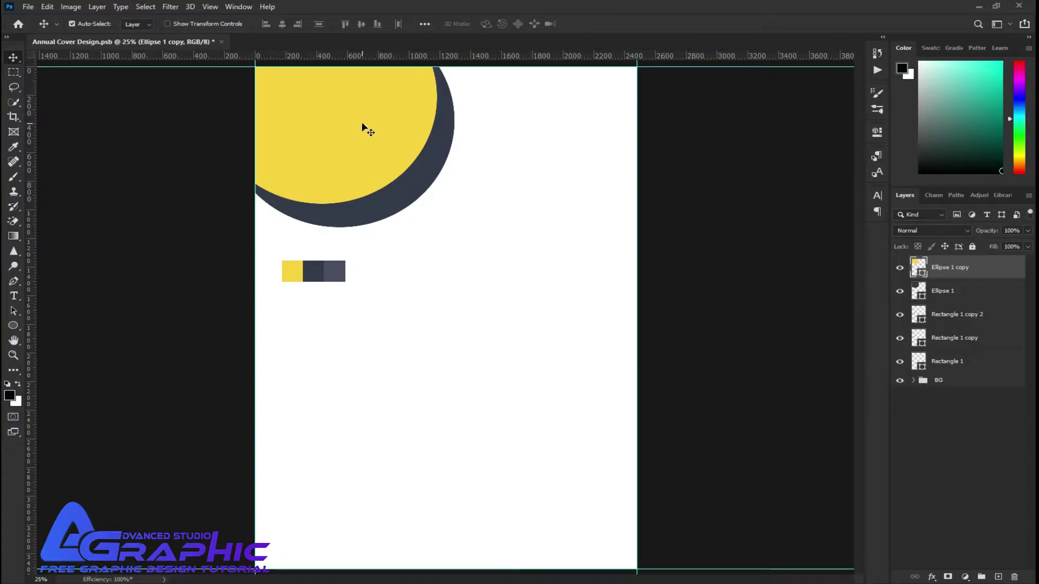
left_click(981, 487)
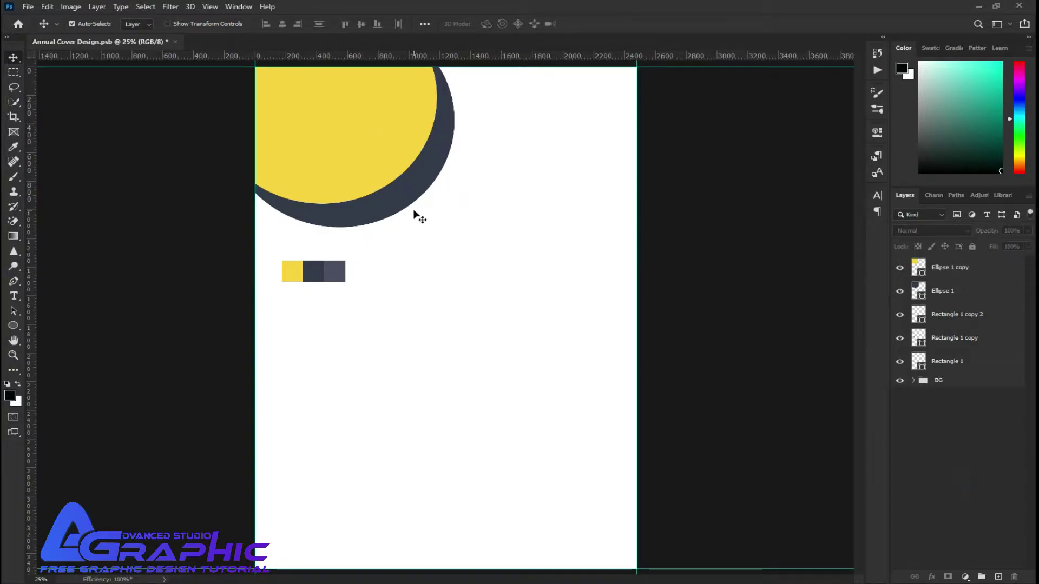
- Copy the navy circle to the upper right, enlarge it, and layer it above the yellow one
left_click_drag(438, 207, 671, 266)
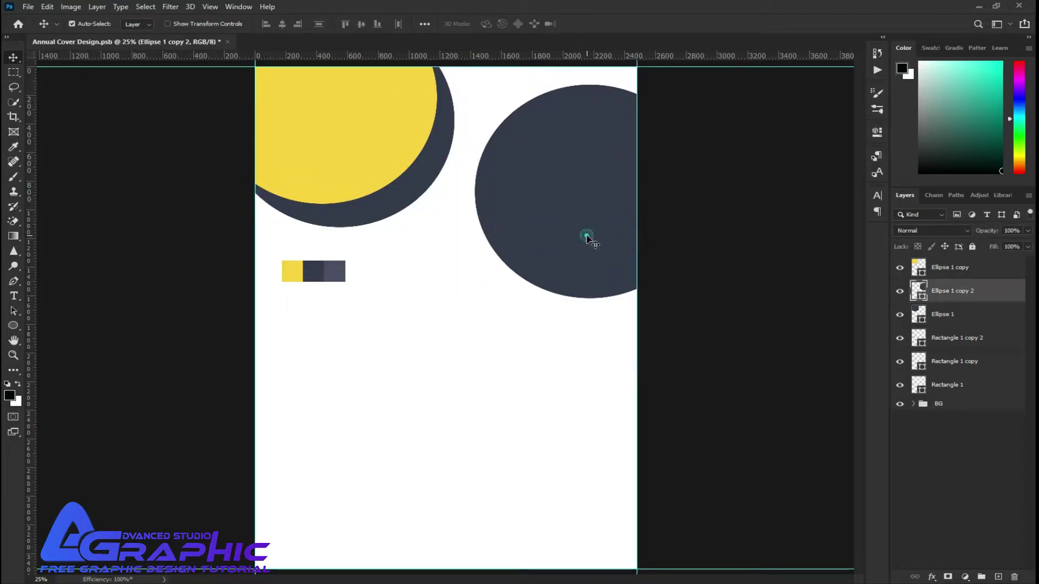
key("ctrl+t")
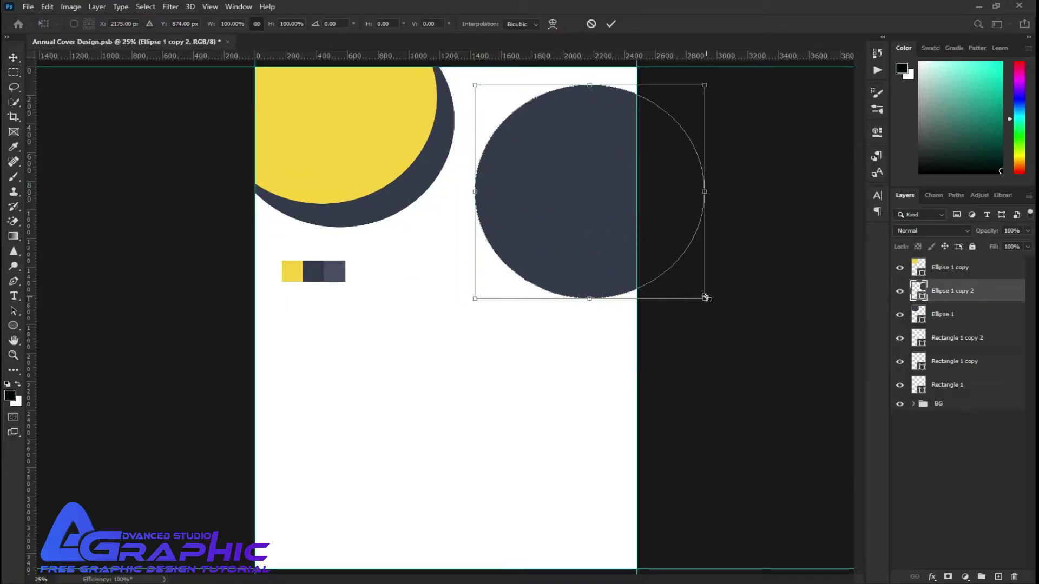
left_click_drag(705, 297, 810, 367)
left_click_drag(577, 190, 574, 119)
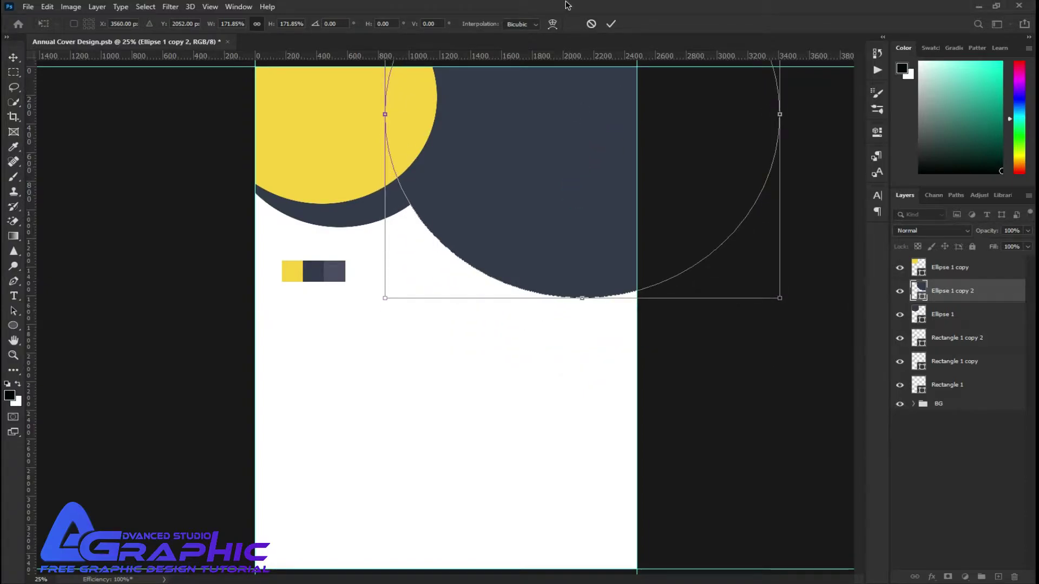
left_click(610, 24)
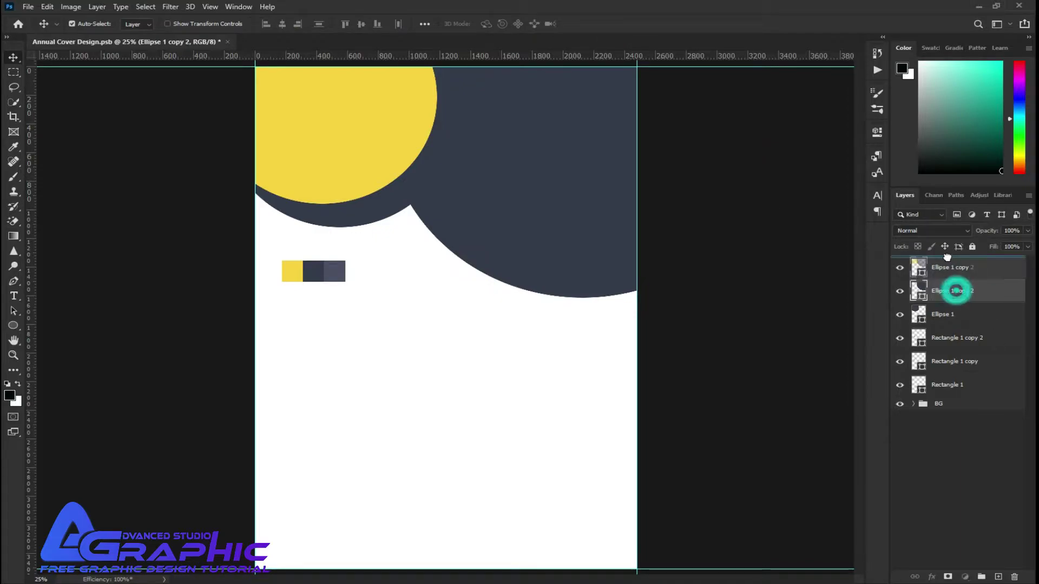
left_click_drag(958, 293, 958, 260)
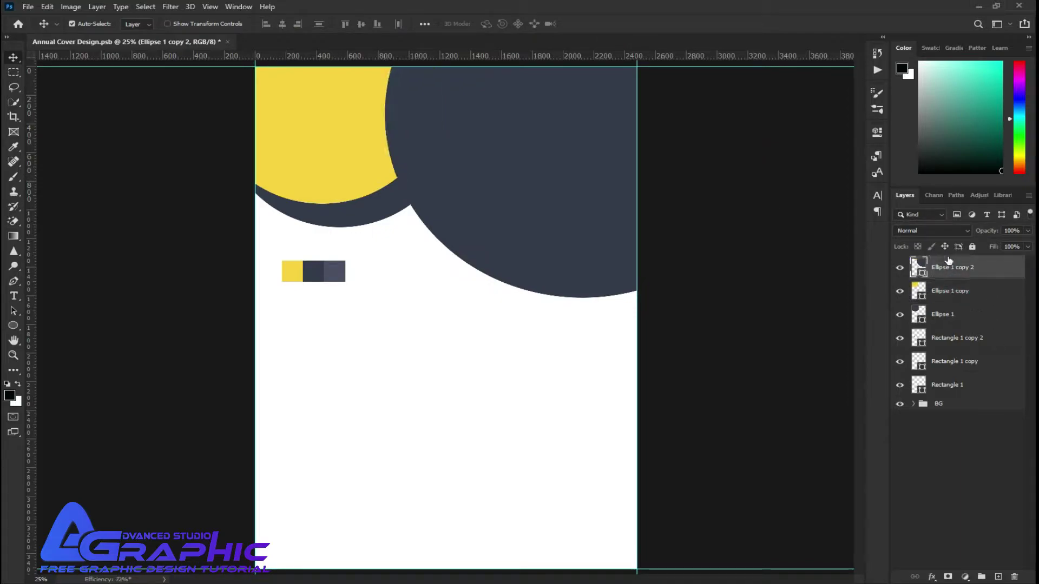
left_click_drag(517, 197, 524, 198)
- Recolour the big circle dark navy #2a2e38 and copy it toward the top right
double_click(920, 271)
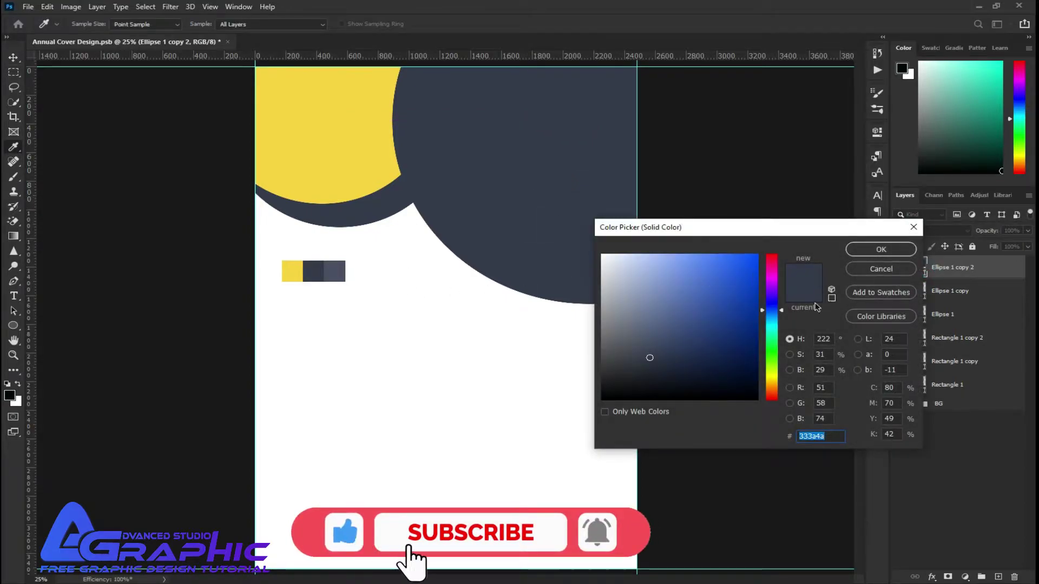
left_click(641, 368)
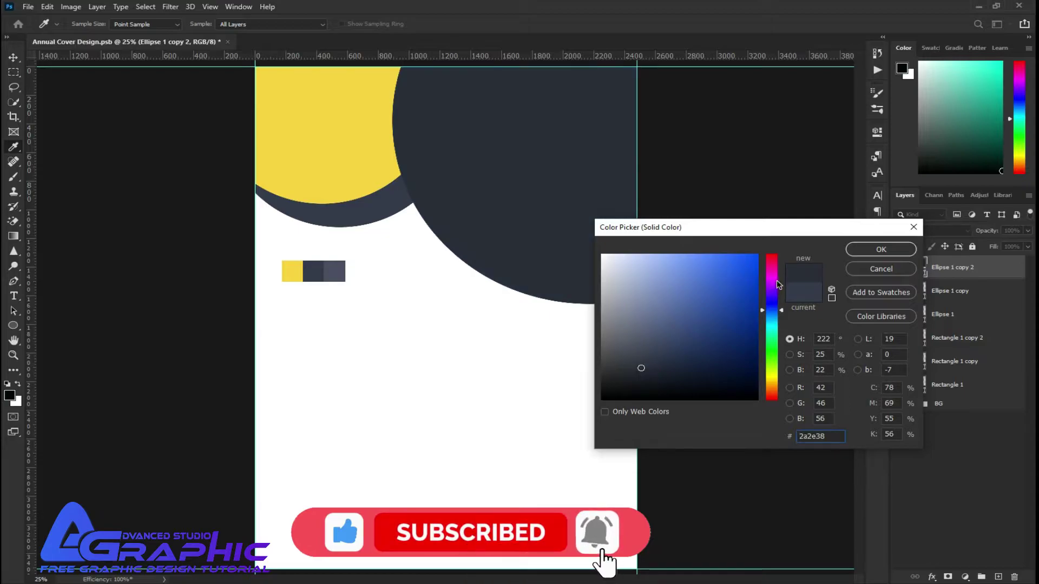
left_click(881, 249)
left_click(963, 496)
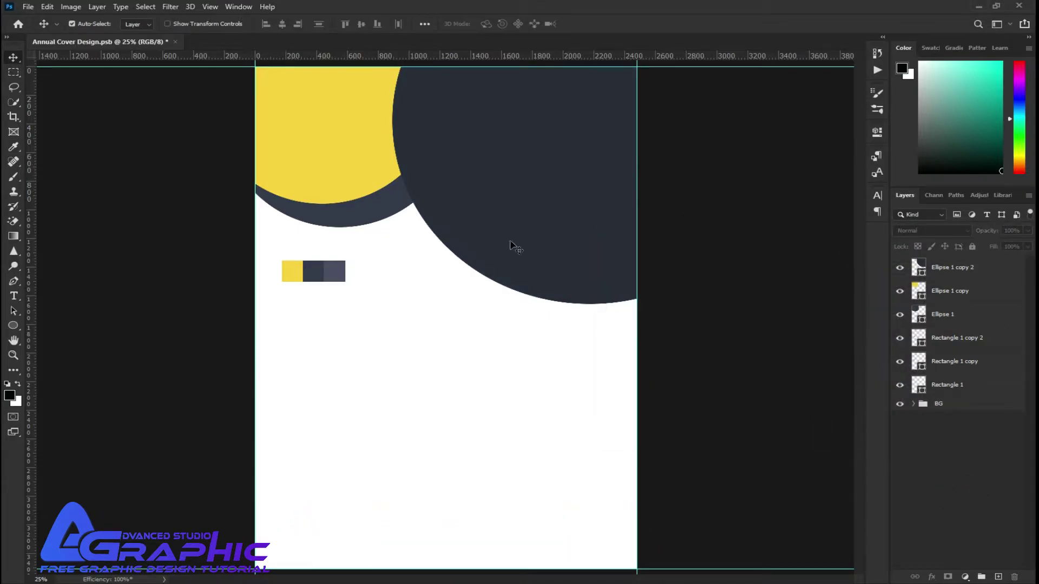
left_click_drag(523, 198, 584, 136)
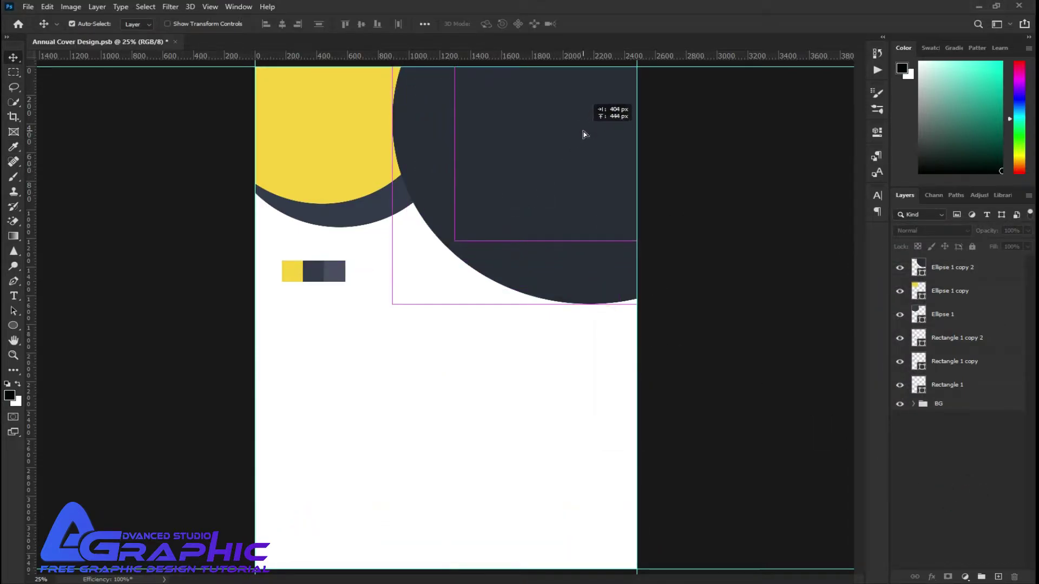
- Recolour the inner circle copy with the lighter slate-grey third swatch
double_click(918, 268)
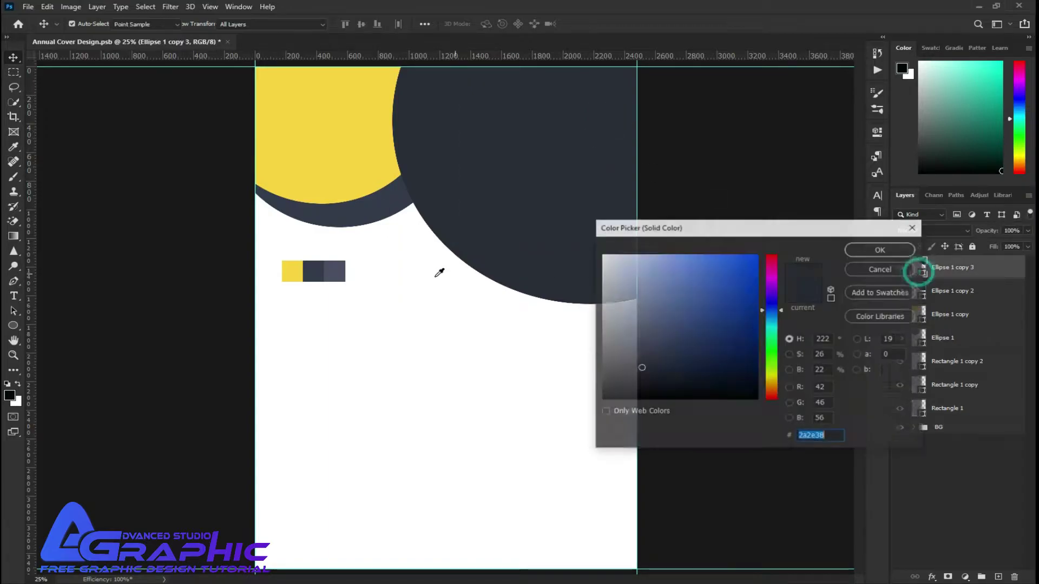
left_click(334, 271)
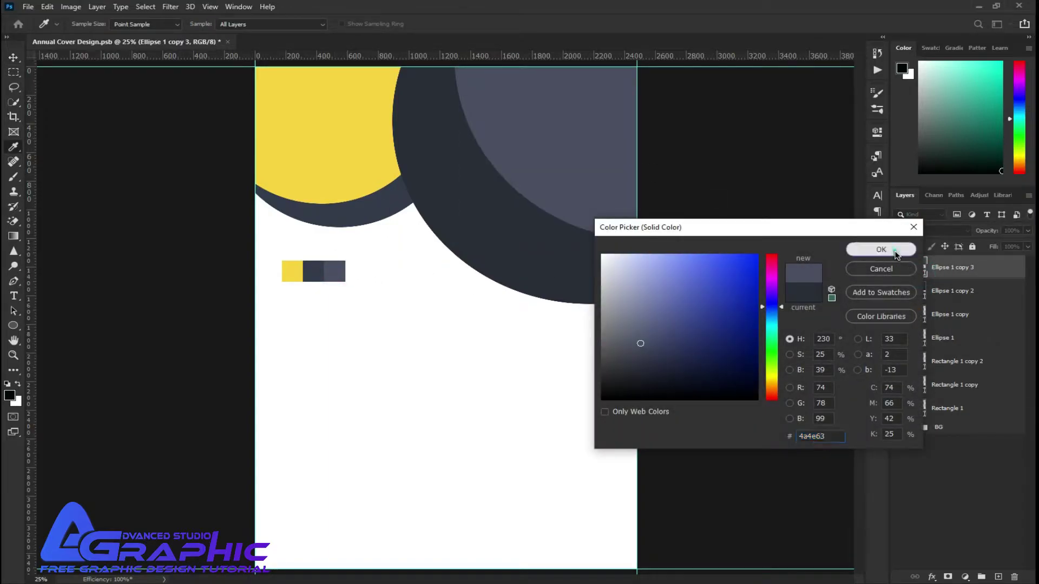
left_click(881, 249)
left_click(758, 378)
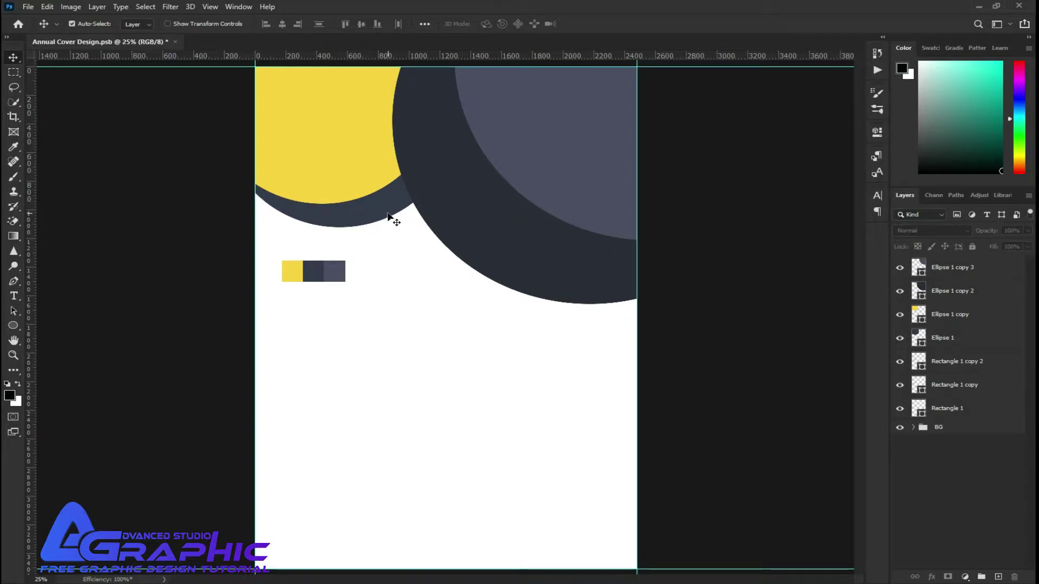
- Copy the yellow circle to the page middle and move its layer to the top
left_click_drag(348, 165, 452, 361)
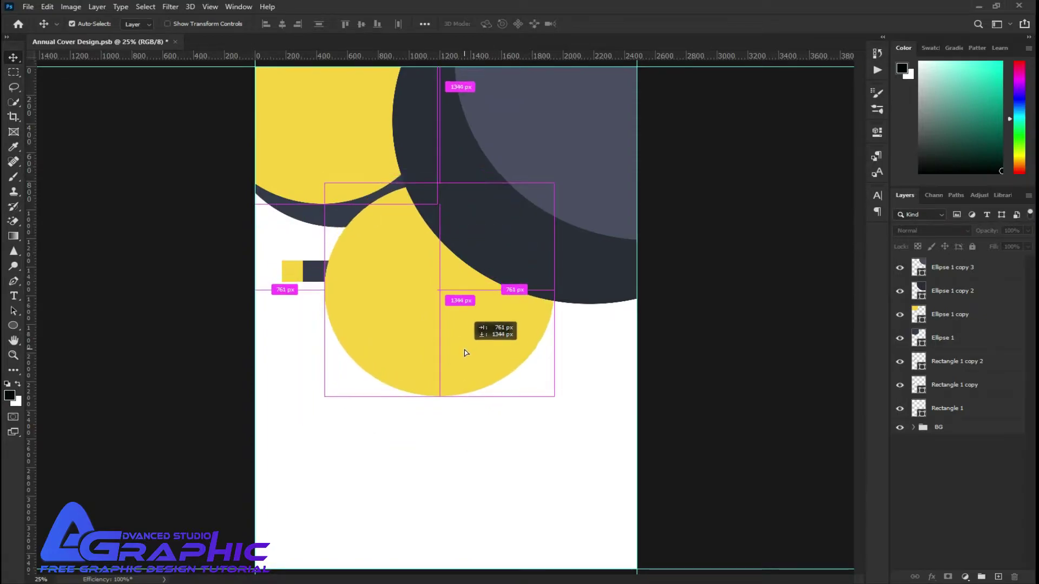
left_click_drag(451, 361, 459, 379)
left_click_drag(958, 314, 945, 263)
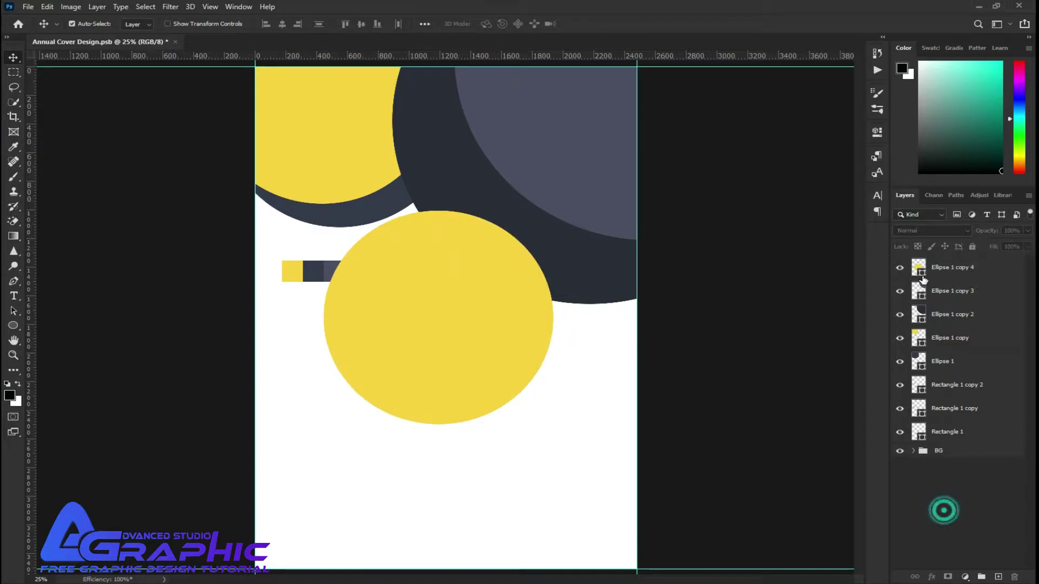
- Give the central yellow circle a 79 px outside gradient stroke, then copy a dark circle lower left
right_click(944, 270)
left_click(794, 117)
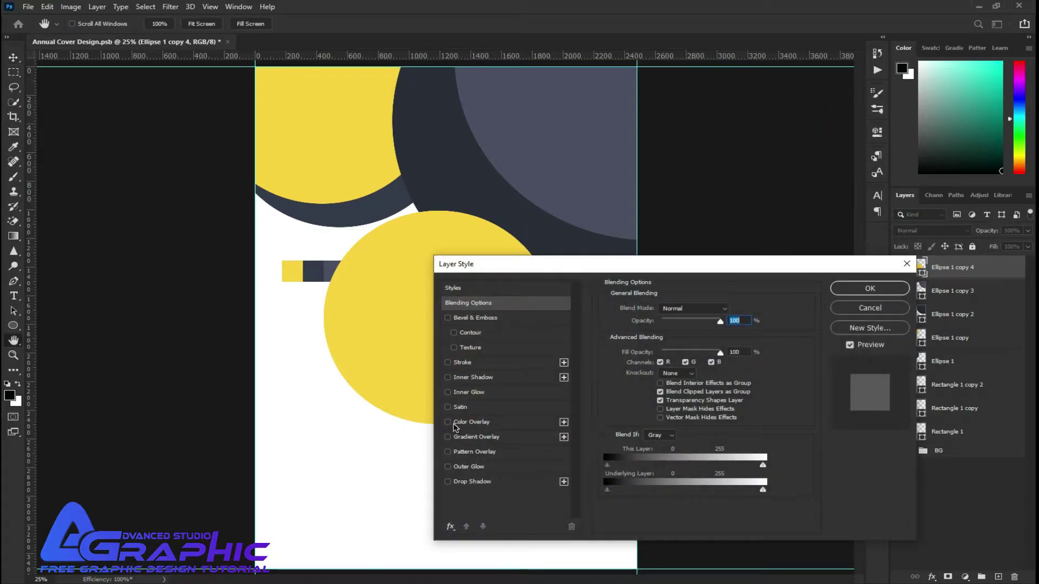
left_click(447, 362)
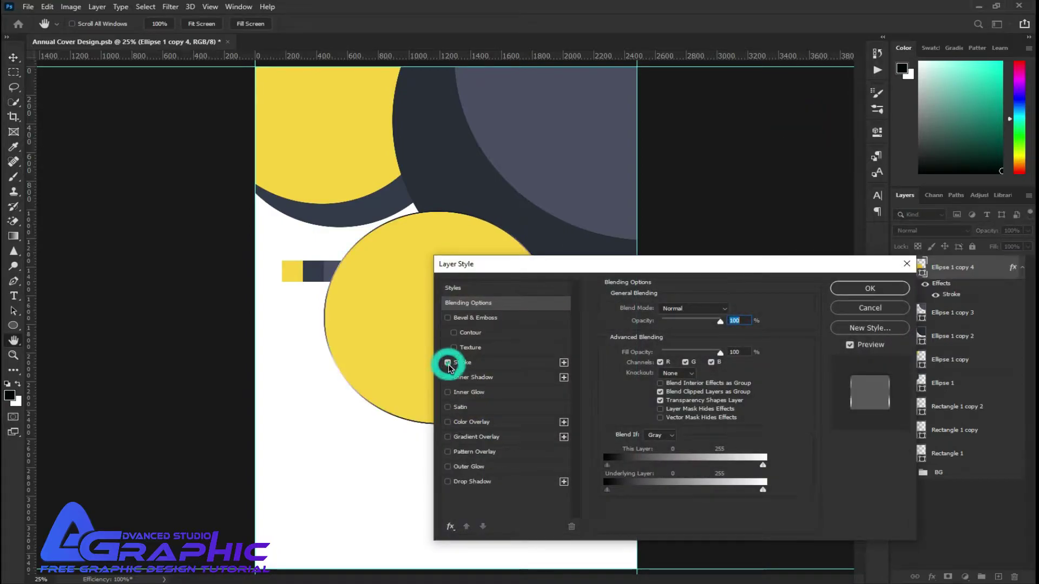
left_click(476, 363)
left_click_drag(655, 308, 672, 311)
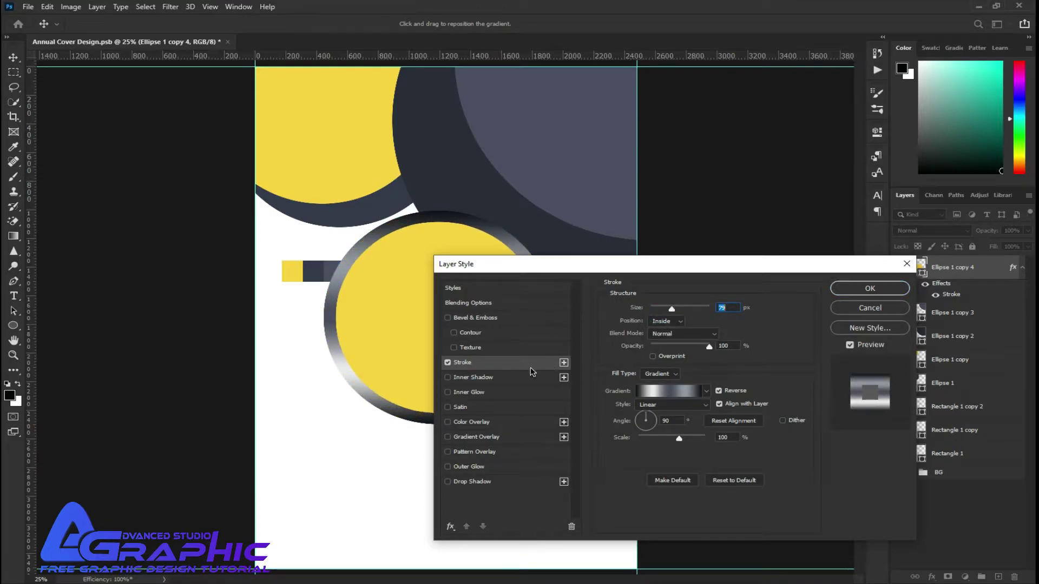
left_click(679, 322)
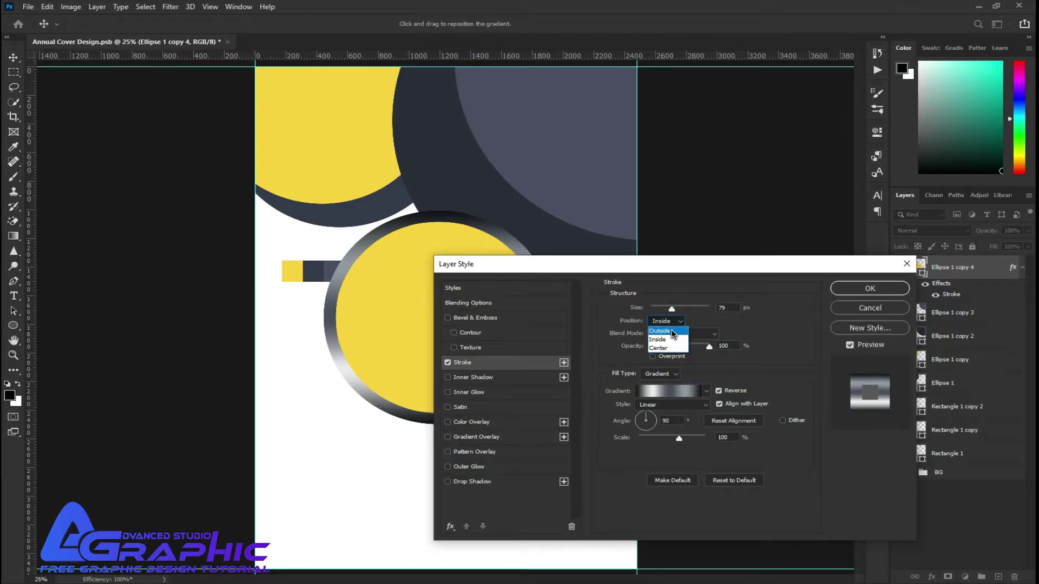
left_click(670, 313)
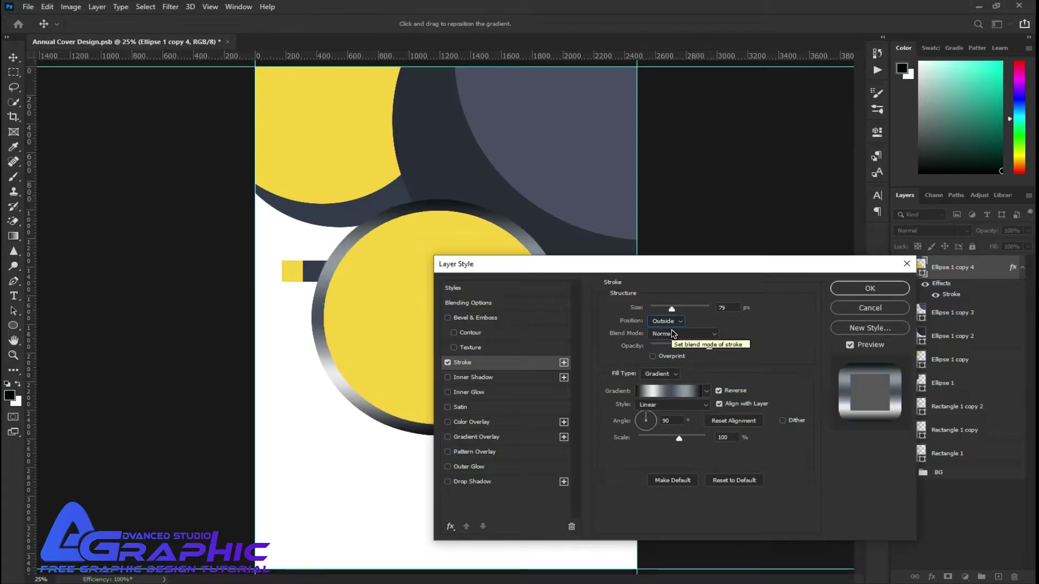
left_click(666, 393)
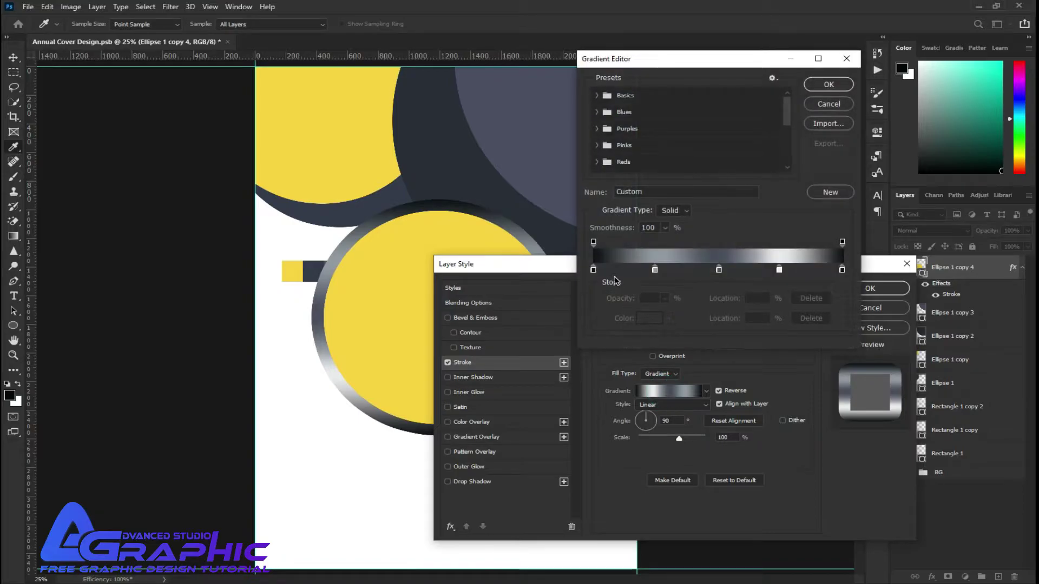
left_click(828, 85)
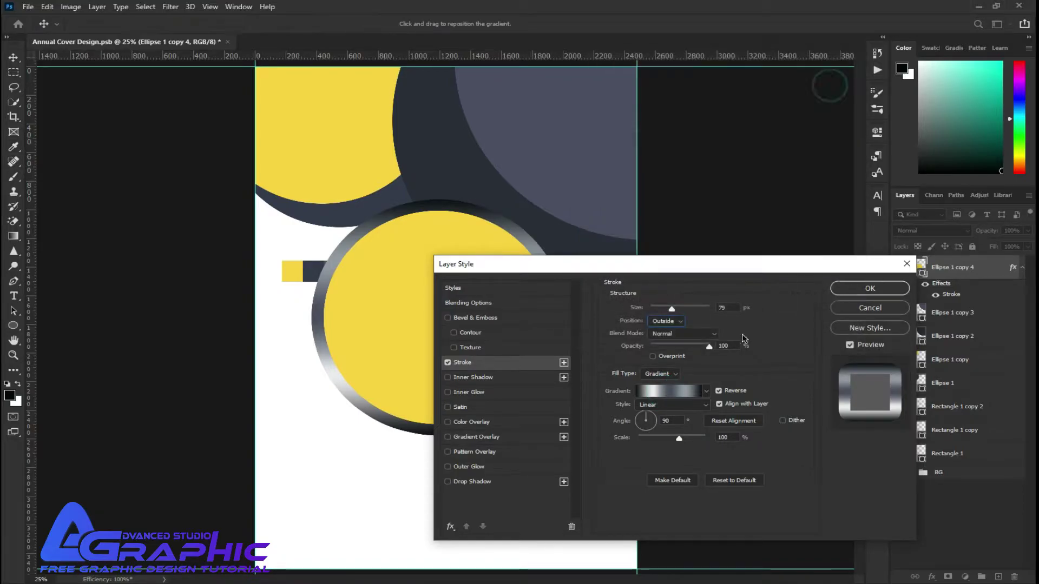
left_click(869, 289)
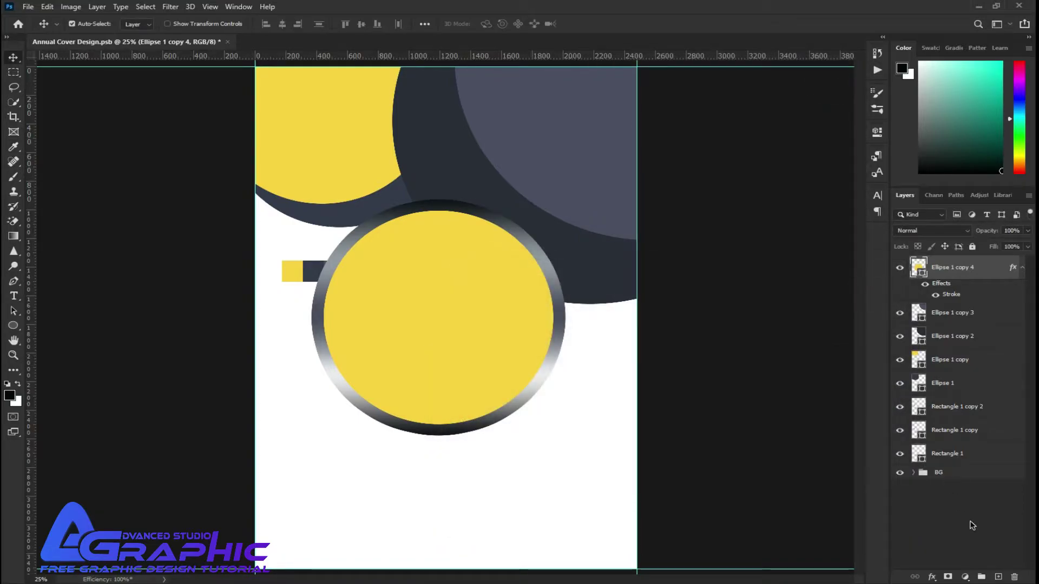
left_click(1023, 269)
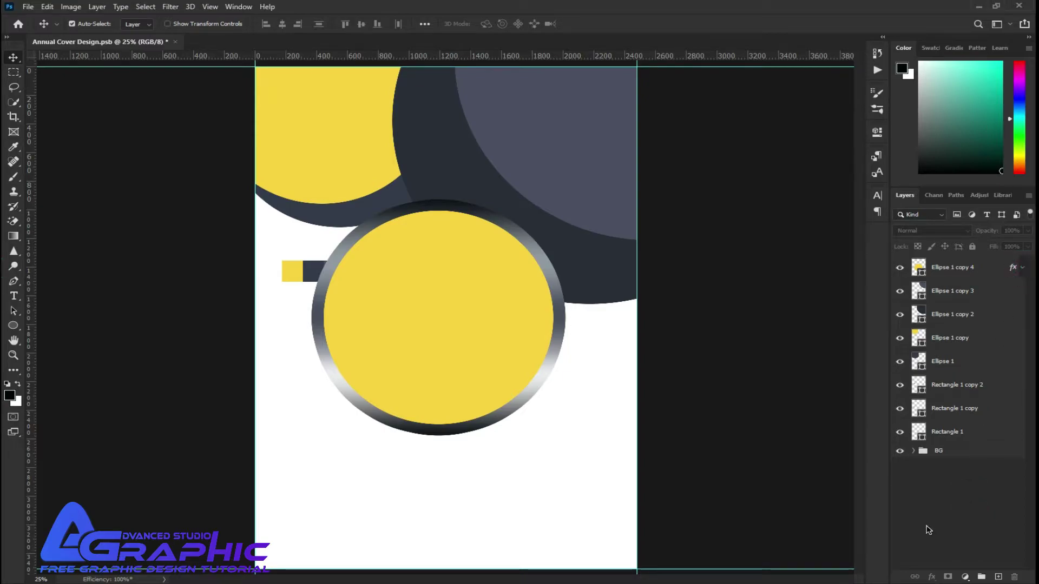
mouse_move(455, 141)
left_mouse_down()
mouse_move(401, 203)
mouse_move(272, 475)
left_mouse_up()
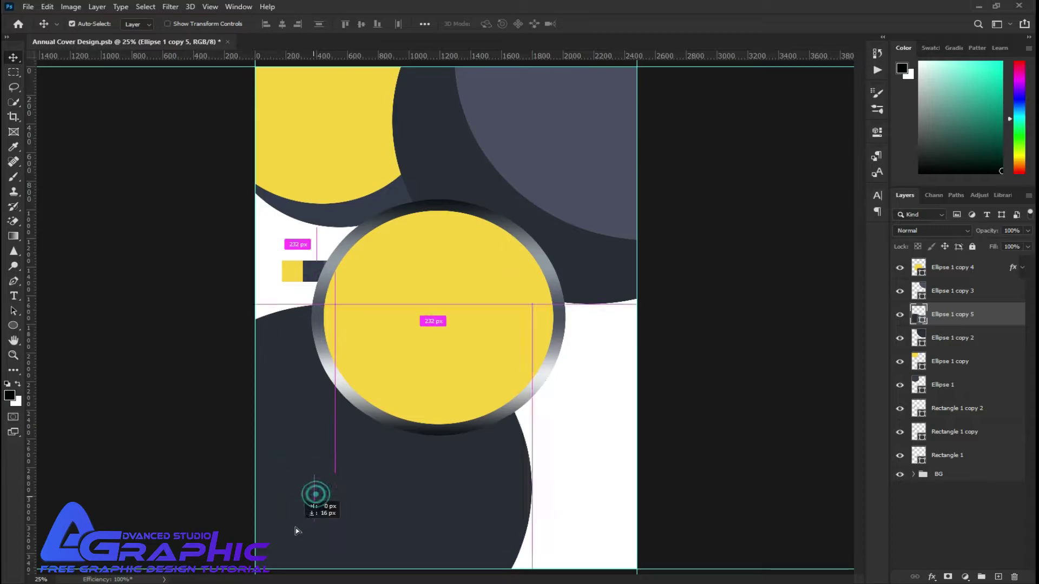
- Place dark and yellow circle copies at the lower left and lower right
left_click_drag(272, 475, 336, 450)
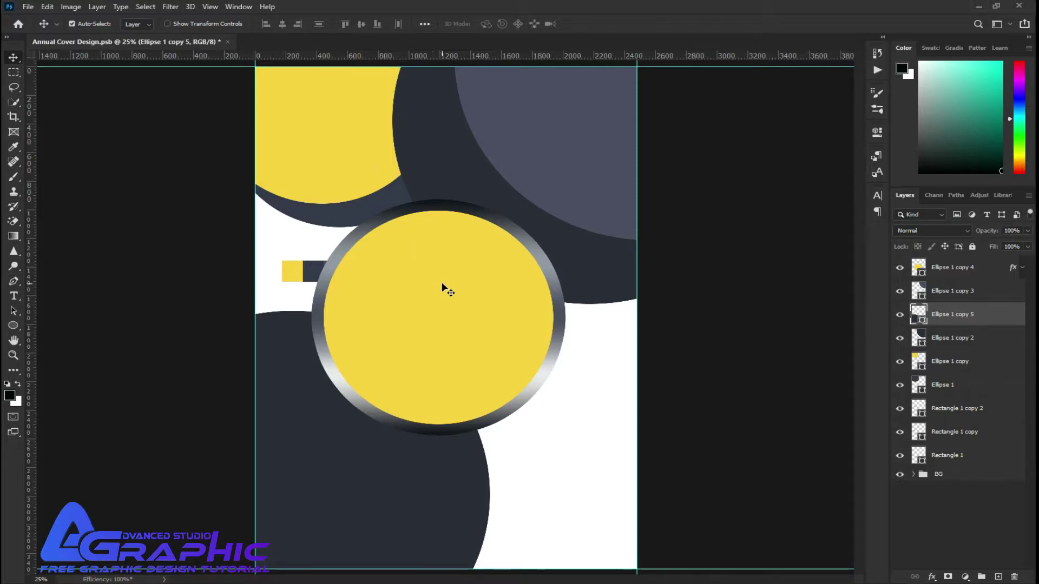
left_click_drag(332, 126, 598, 506, "alt")
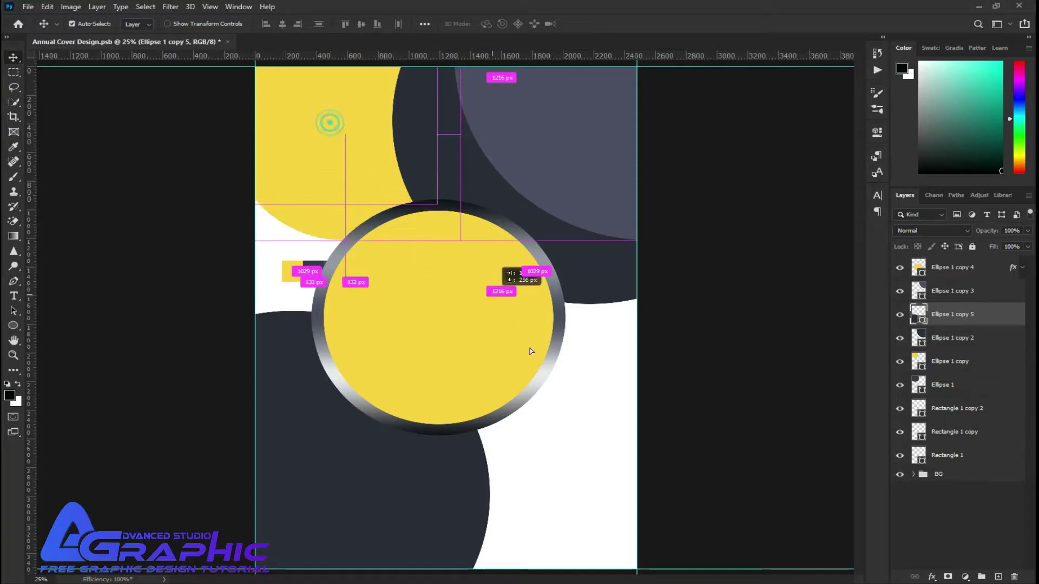
left_click_drag(598, 457, 577, 500)
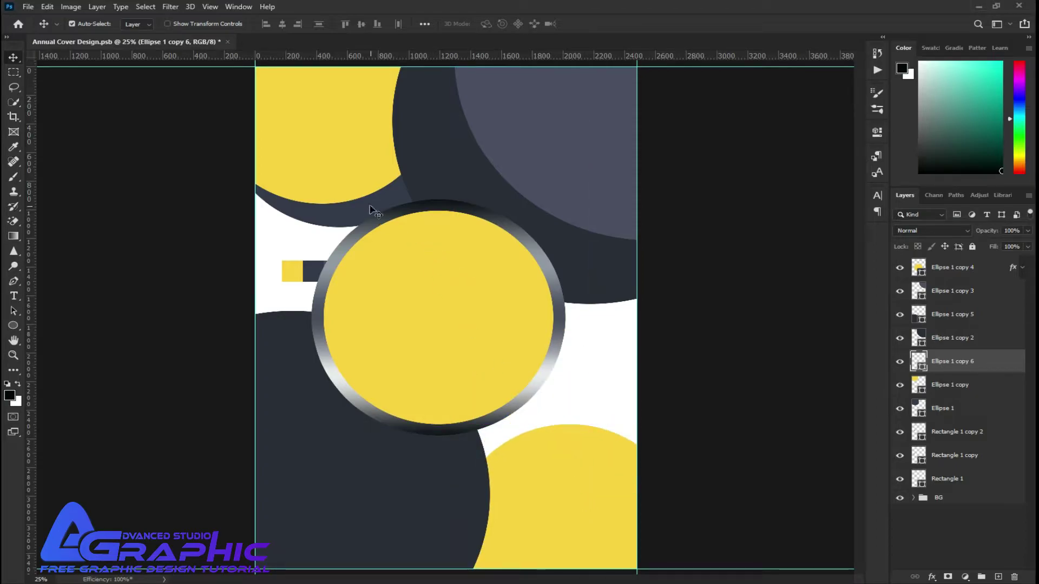
left_click_drag(373, 208, 588, 540)
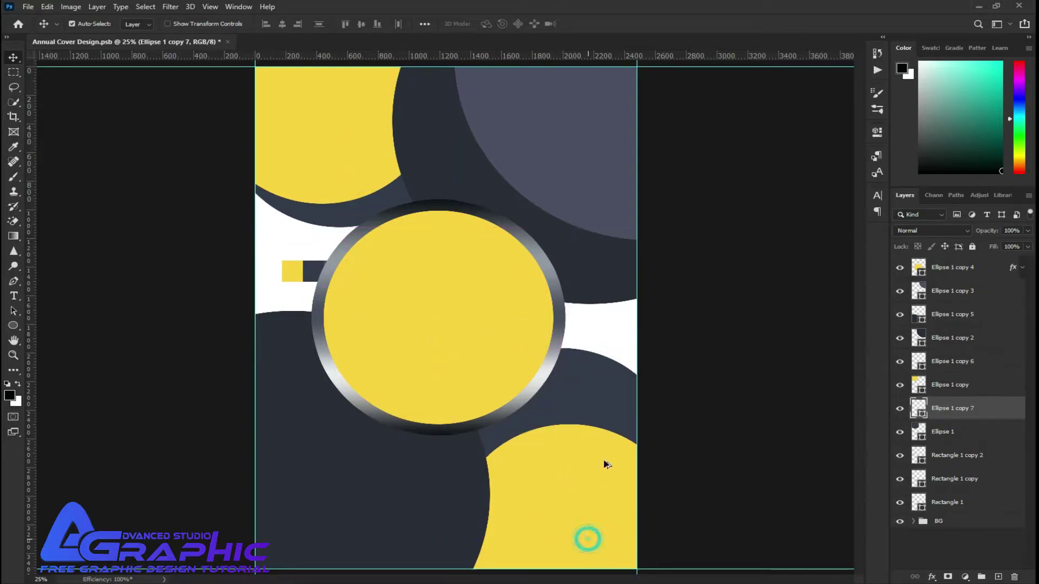
mouse_move(590, 388)
left_mouse_down()
mouse_move(605, 447)
mouse_move(607, 437)
left_mouse_up()
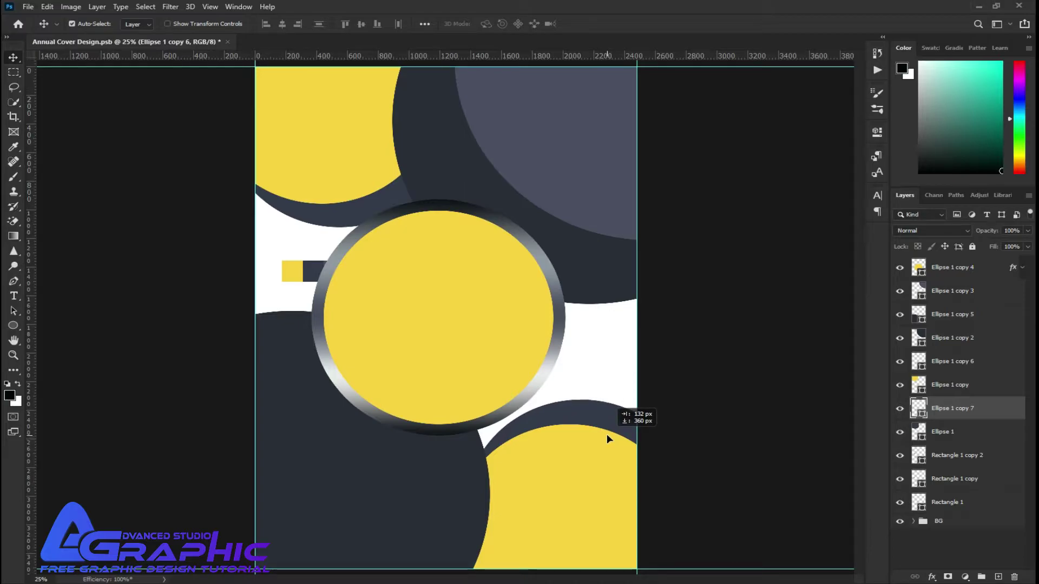
left_click_drag(607, 438, 599, 430)
- Shrink the ringed central circle to about 90%
left_click(511, 378)
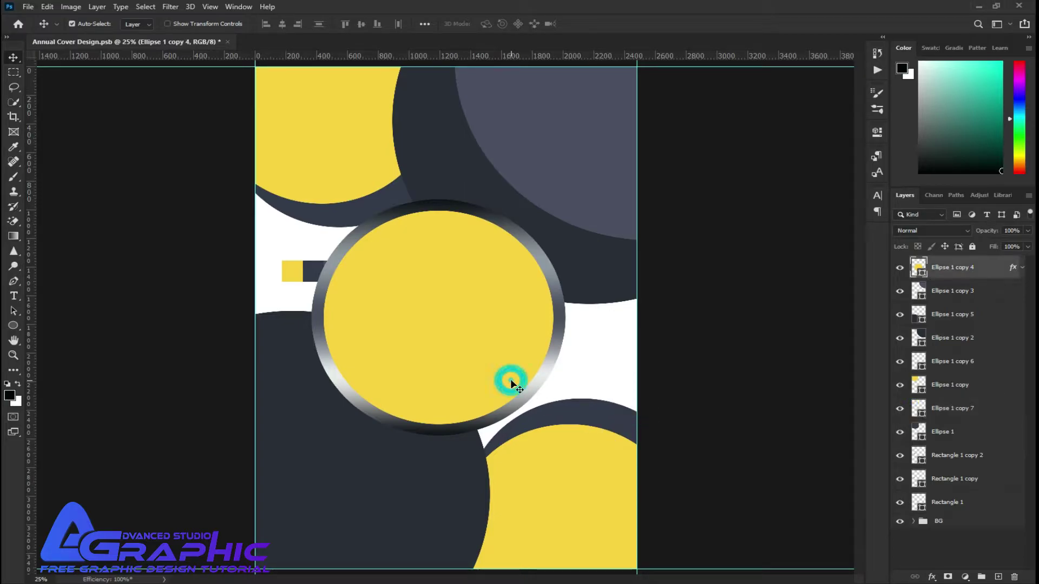
key("ctrl")
key("ctrl+t")
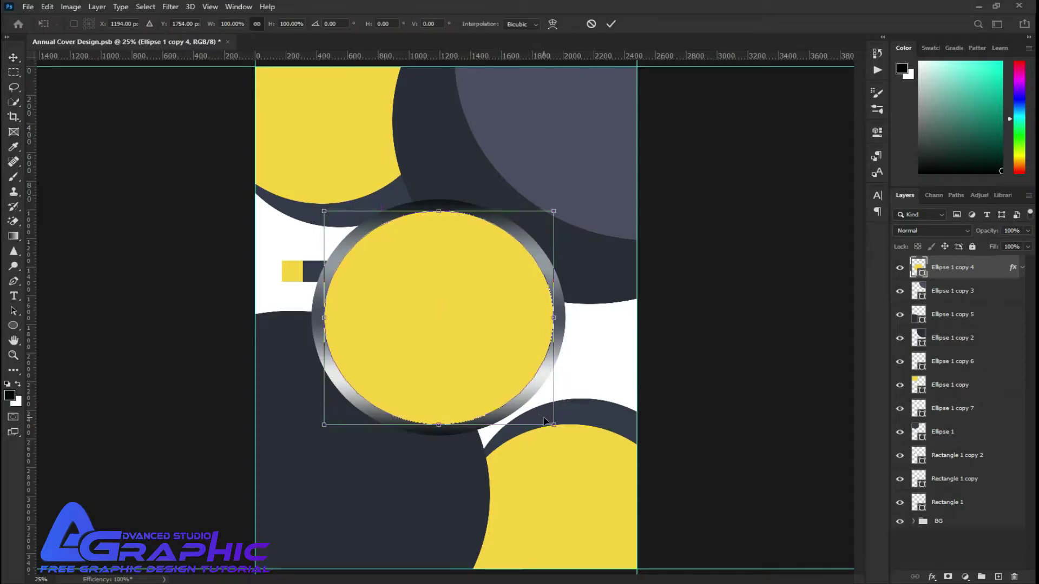
left_click_drag(553, 425, 544, 410)
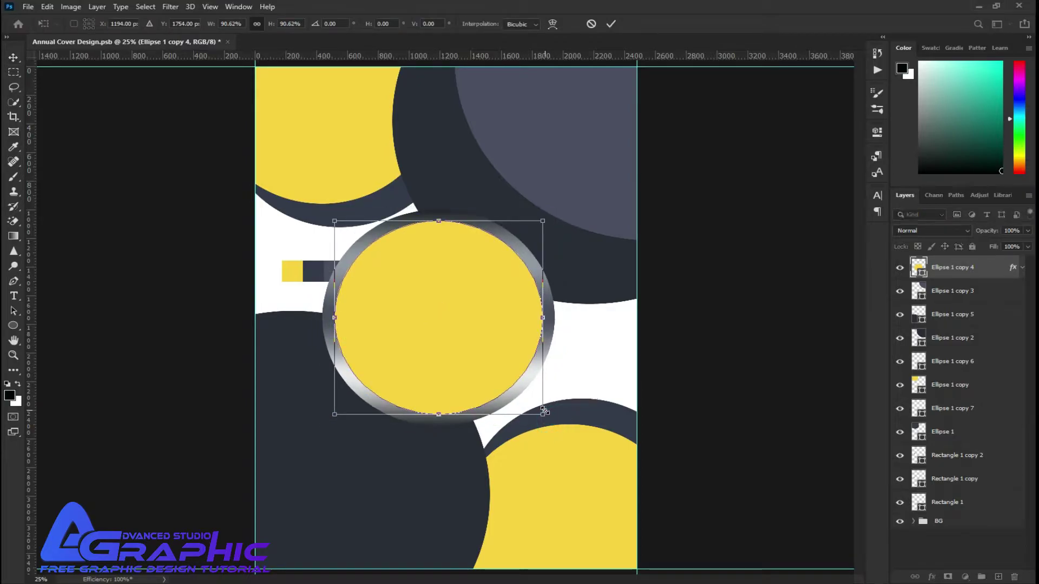
left_click(612, 25)
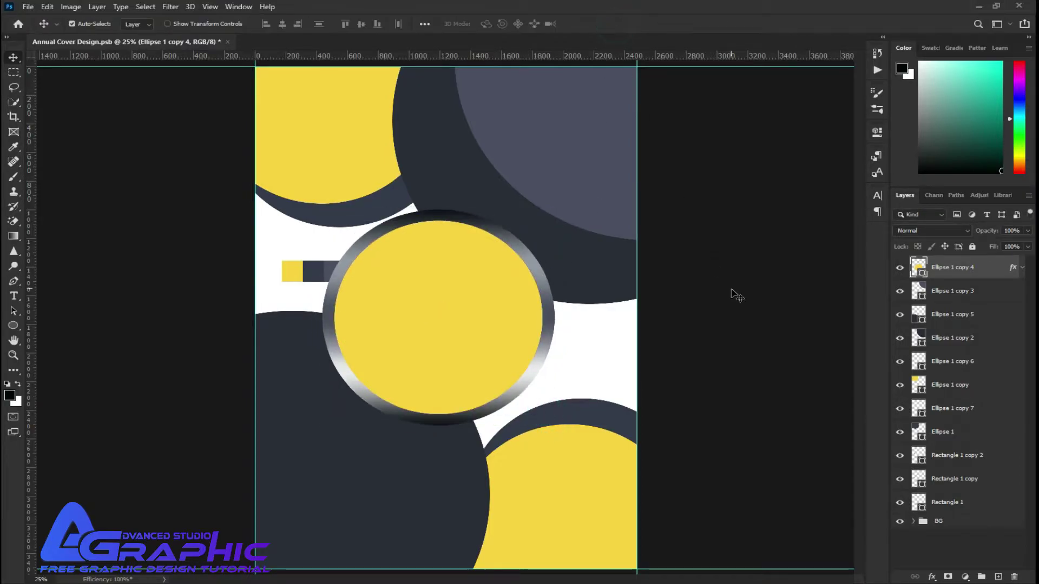
- Group all ellipse layers into a group named 'Design' and save
left_click(741, 335)
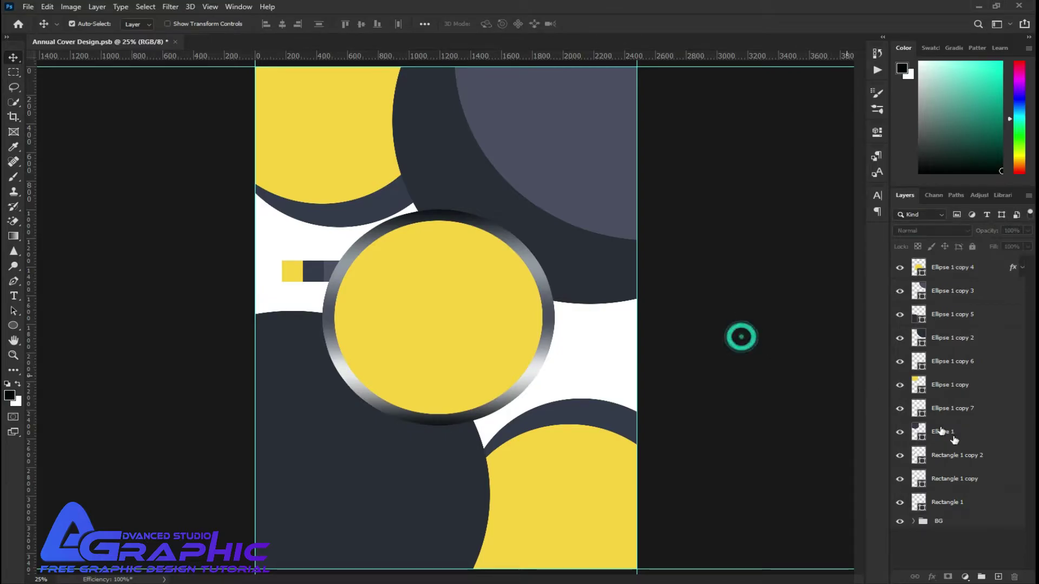
left_click(940, 435)
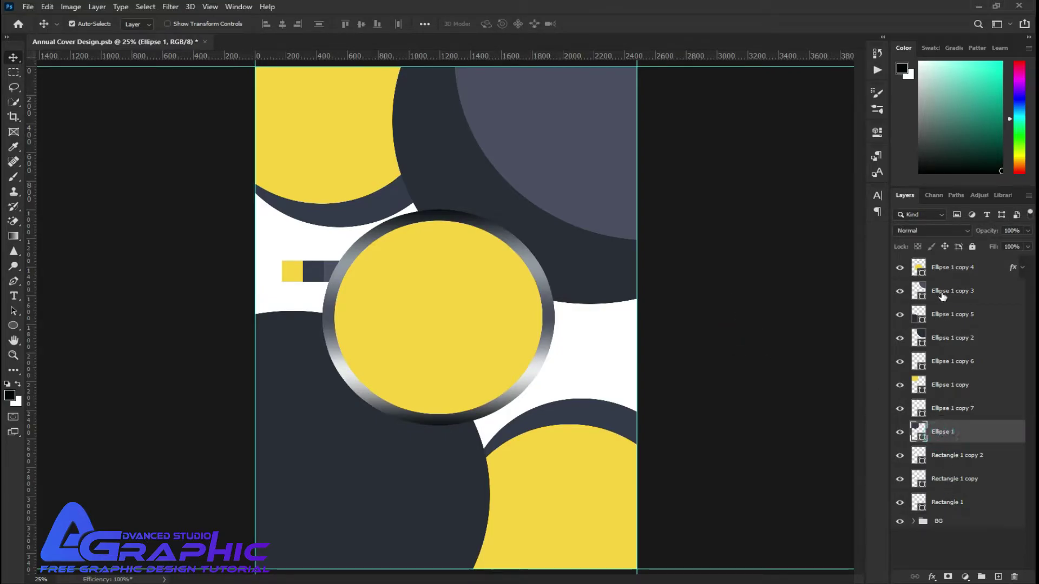
left_click(946, 272, "shift")
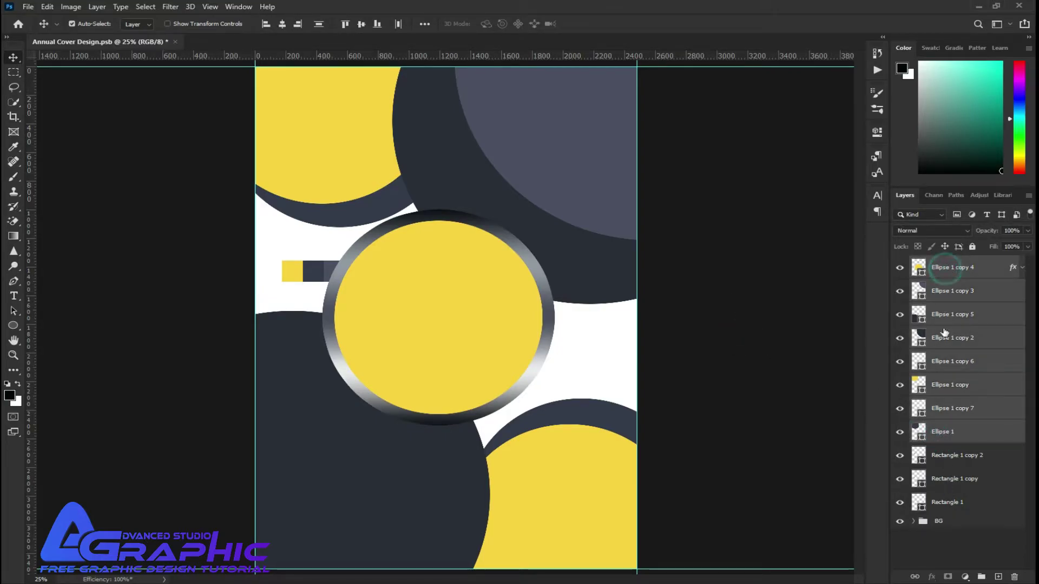
left_click(982, 576)
double_click(945, 263)
type("Design")
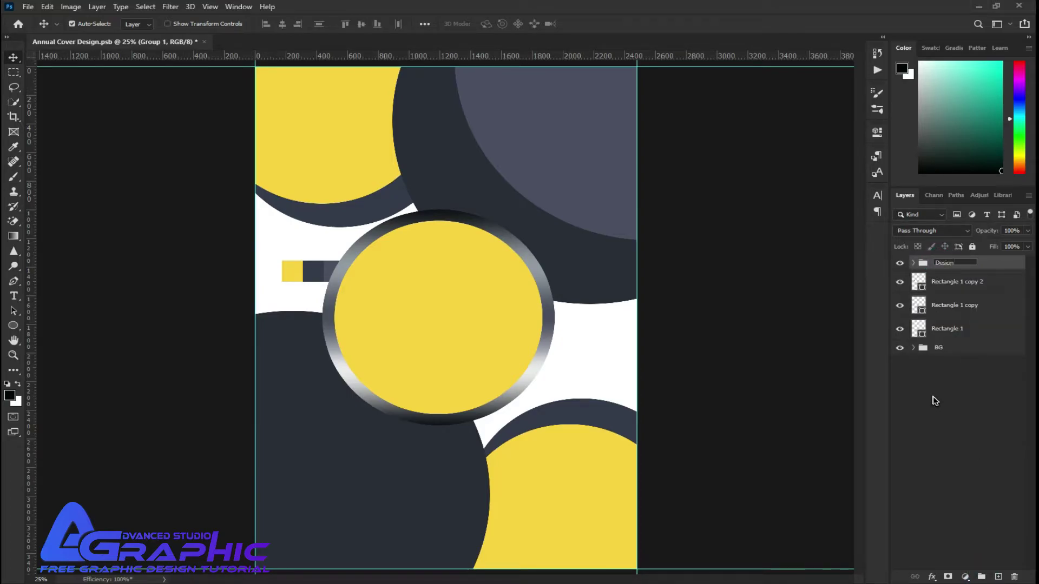
left_click(962, 420)
key("ctrl+s")
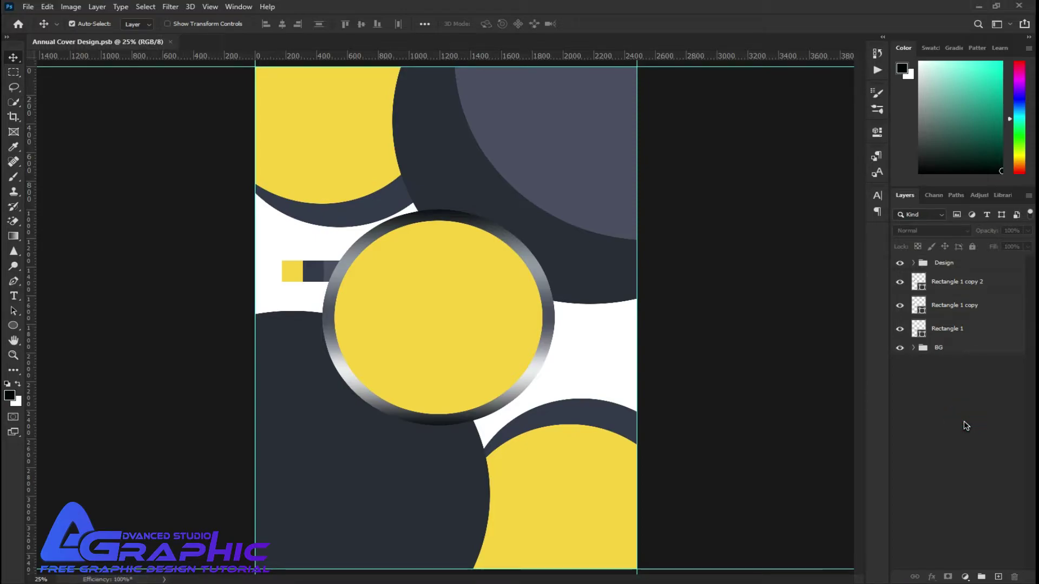
- Make the circle inside the metallic ring white and save the document
left_click(450, 294)
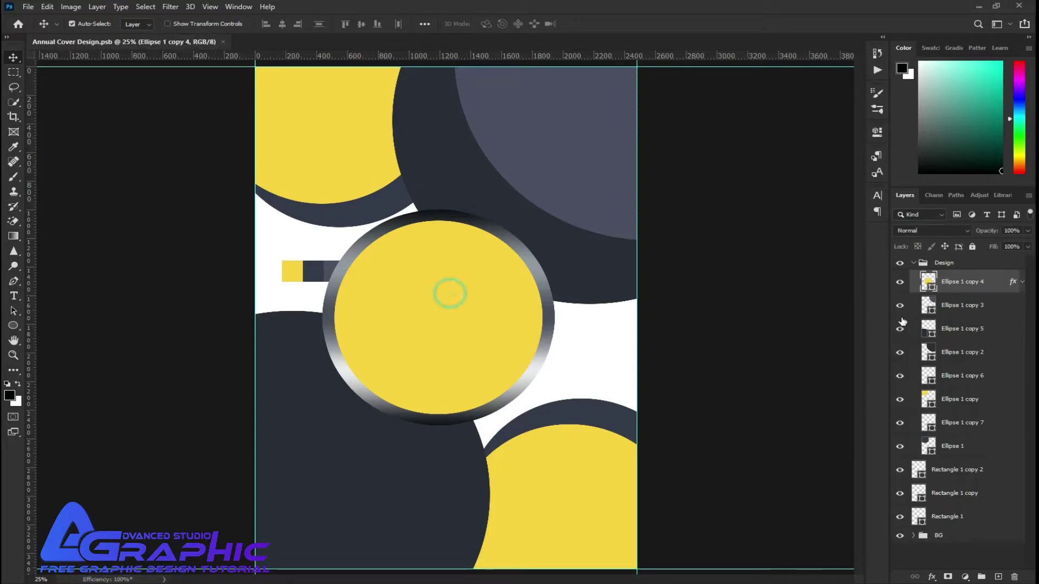
double_click(932, 291)
left_click(566, 336)
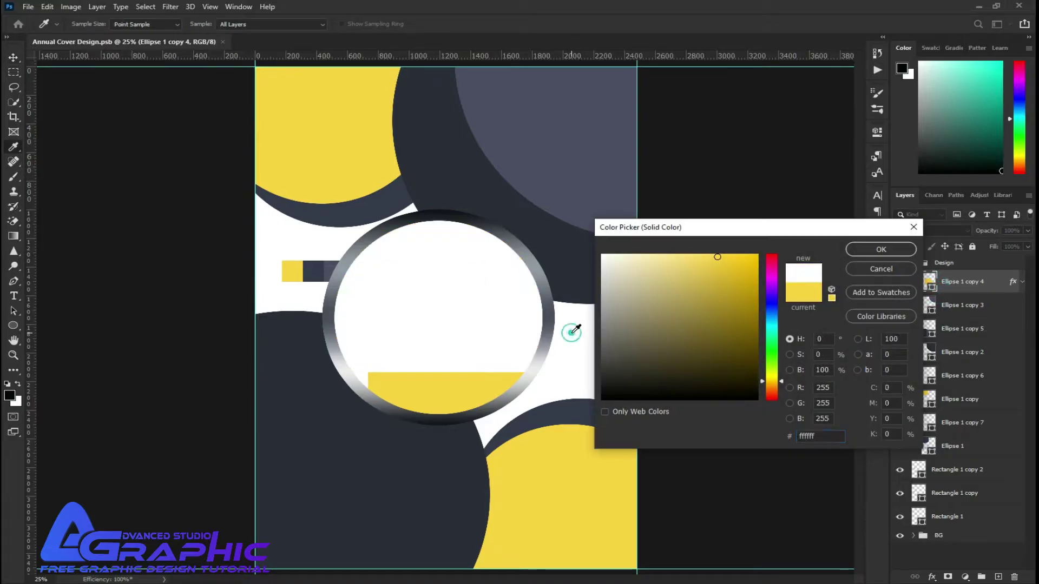
left_click(873, 250)
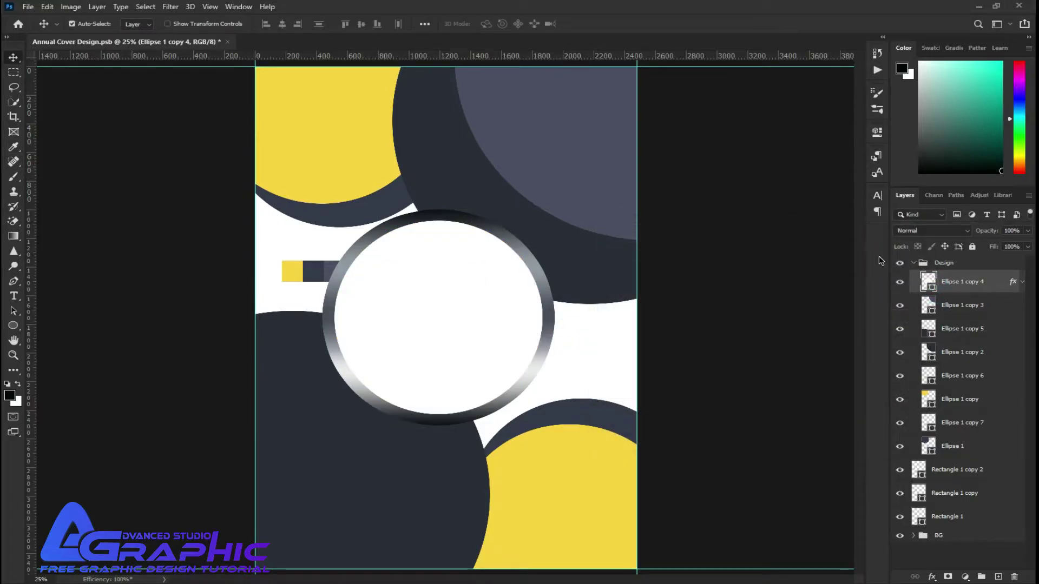
left_click(914, 264)
left_click(963, 426)
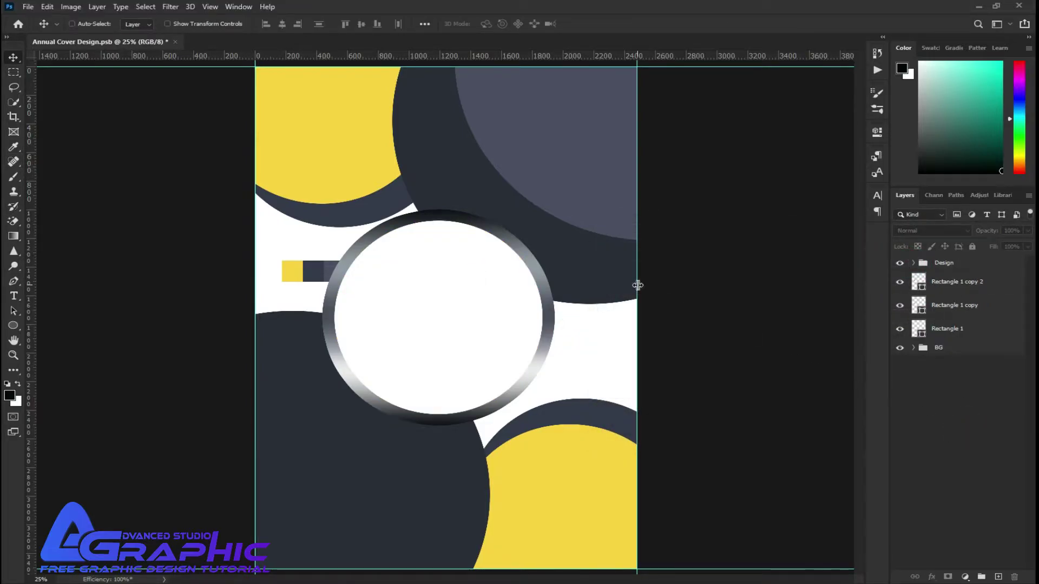
key("ctrl+s")
- Drop the studio logo onto the cover, scaled and positioned on the top-left yellow circle
mouse_move(3, 260)
left_mouse_down()
mouse_move(513, 153)
mouse_move(394, 122)
left_mouse_up()
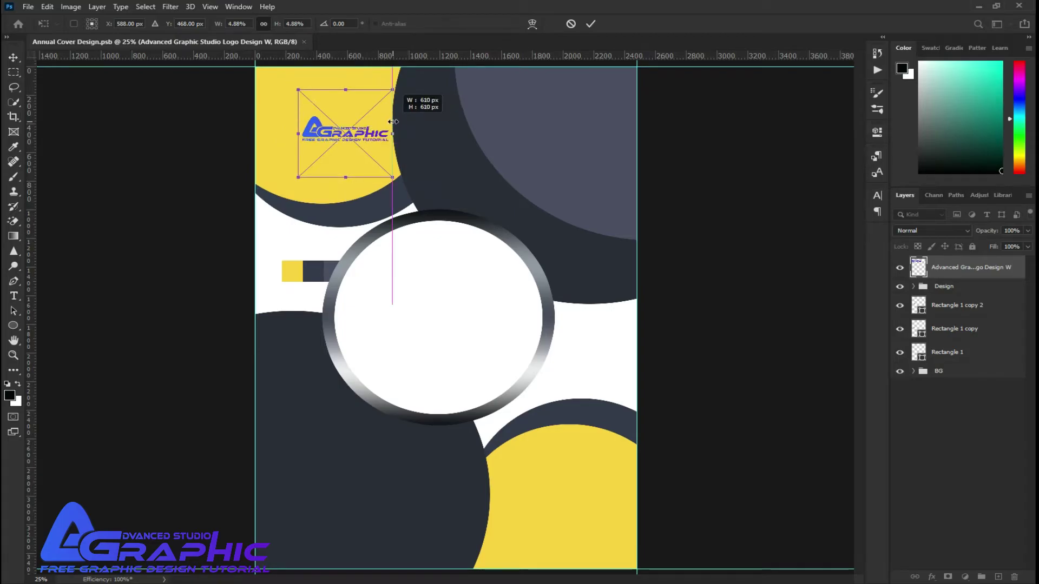
mouse_move(367, 134)
left_mouse_down()
mouse_move(336, 120)
mouse_move(388, 123)
left_mouse_up()
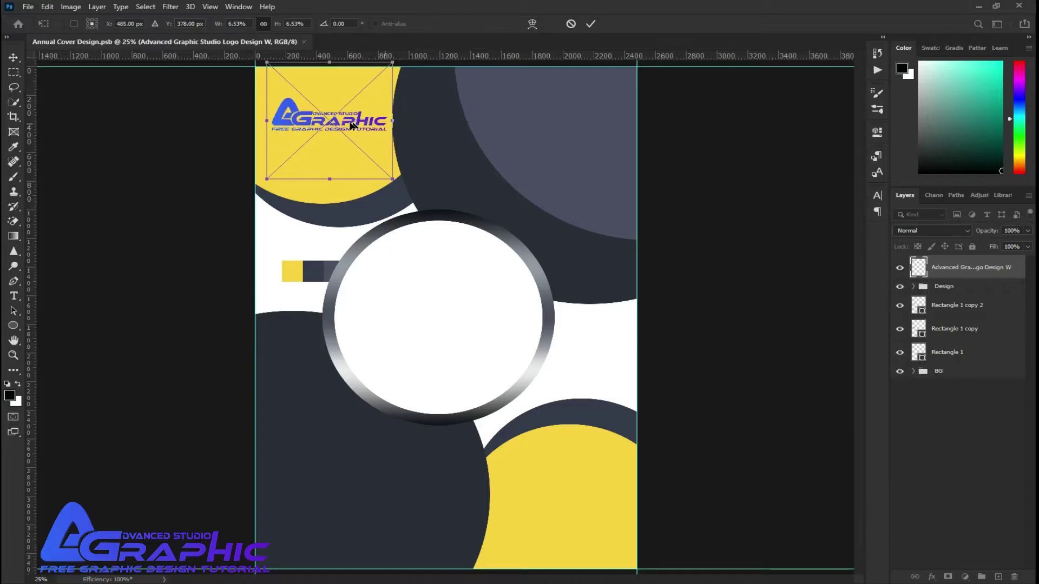
left_click_drag(347, 125, 342, 130)
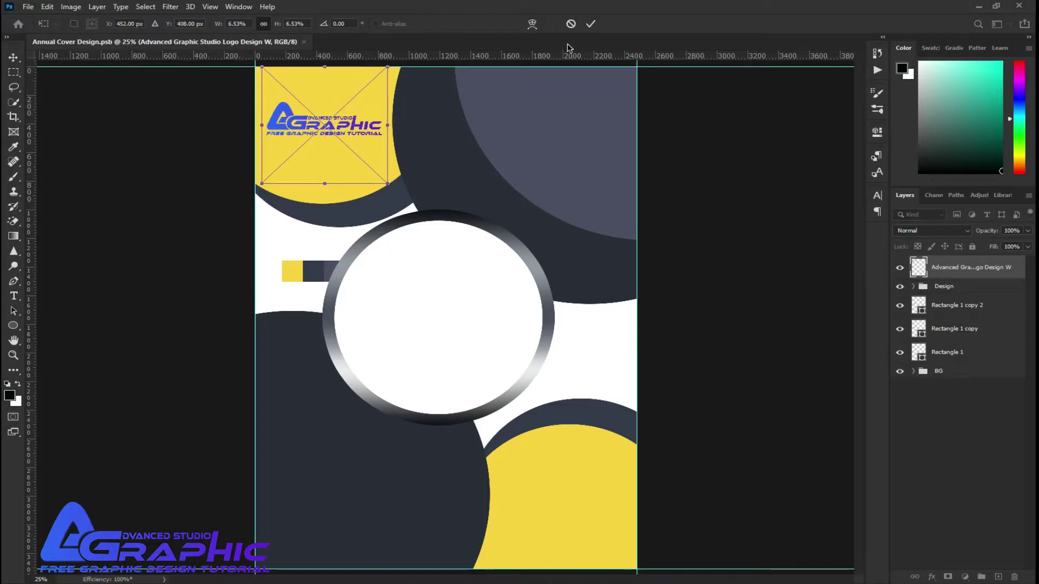
left_click(590, 24)
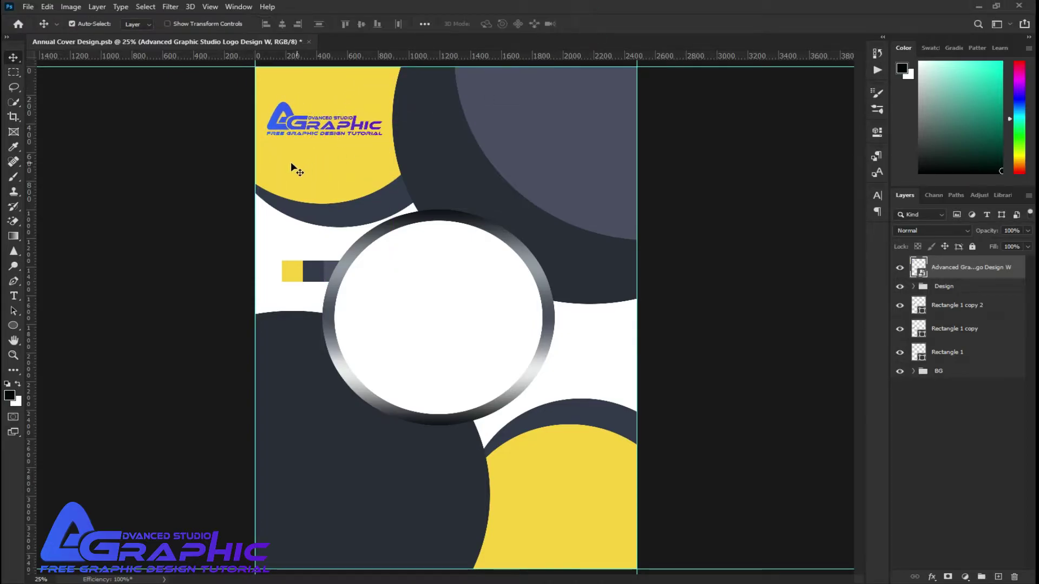
- Add an all-caps 18 pt LOGO HERE caption under the logo and enlarge it about 175%
left_click(15, 296)
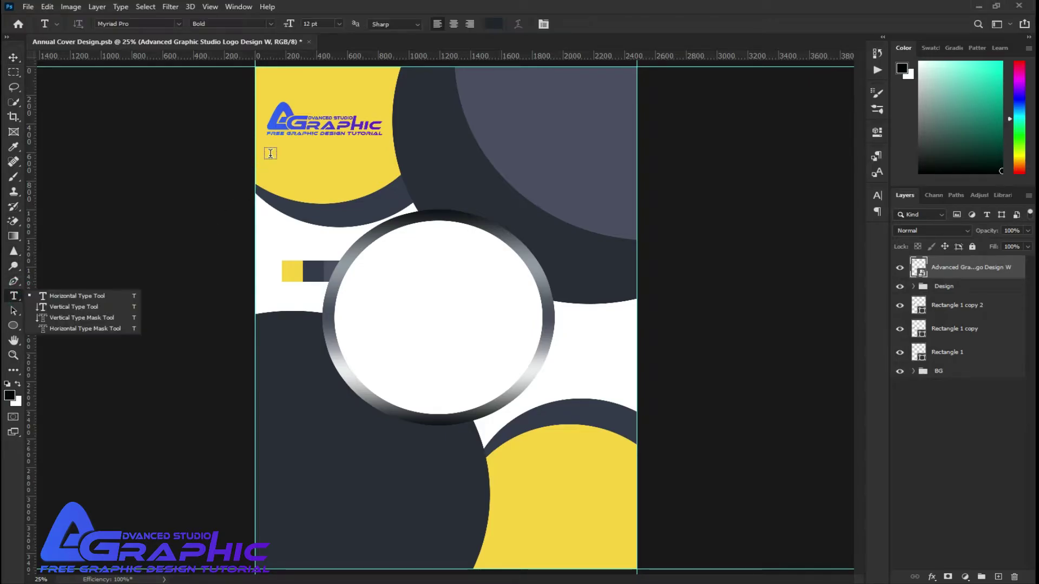
left_click(271, 156)
type("LOGO here")
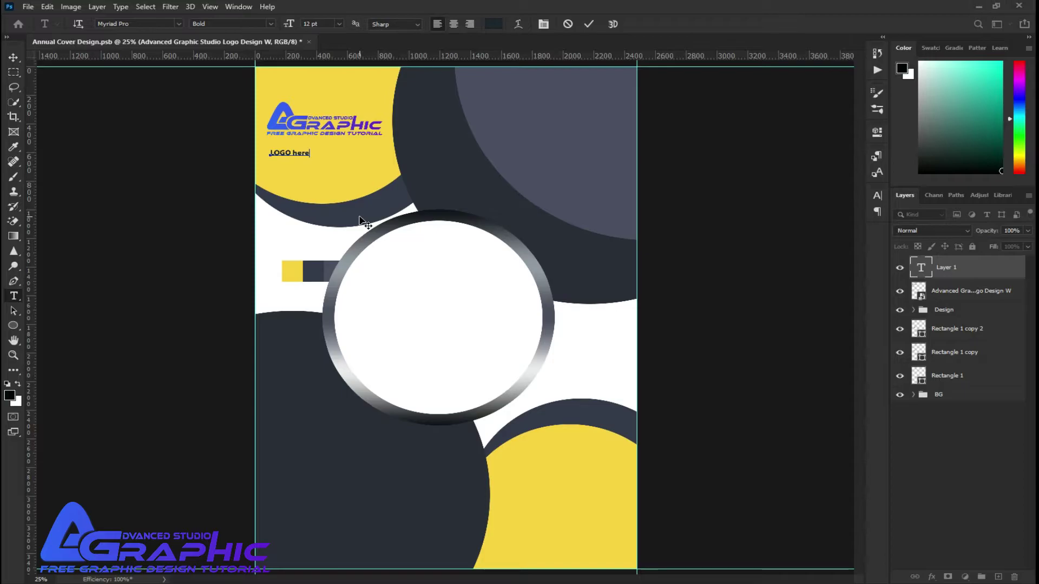
triple_click(286, 152)
left_click(877, 196)
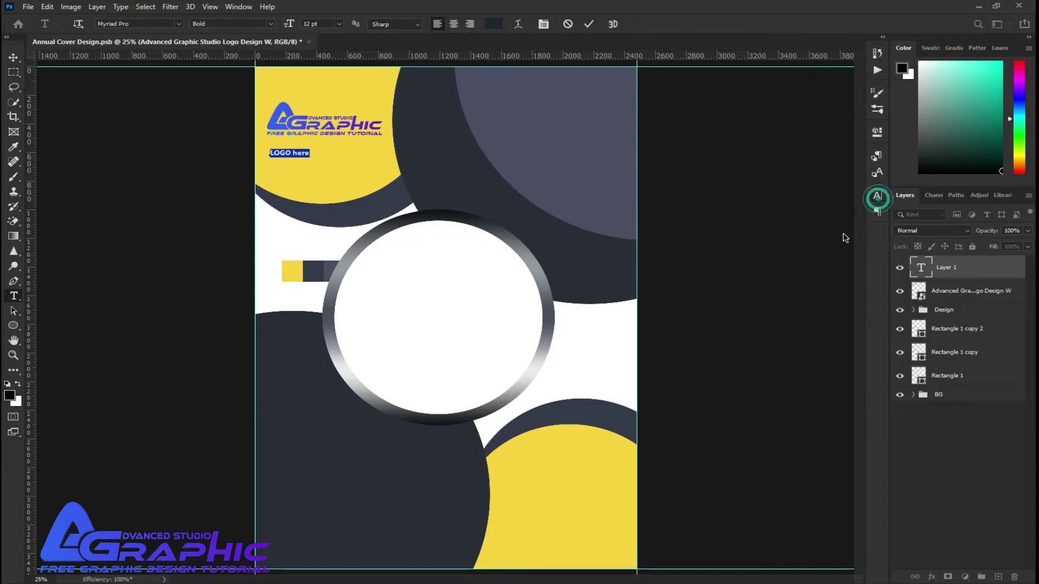
left_click(775, 275)
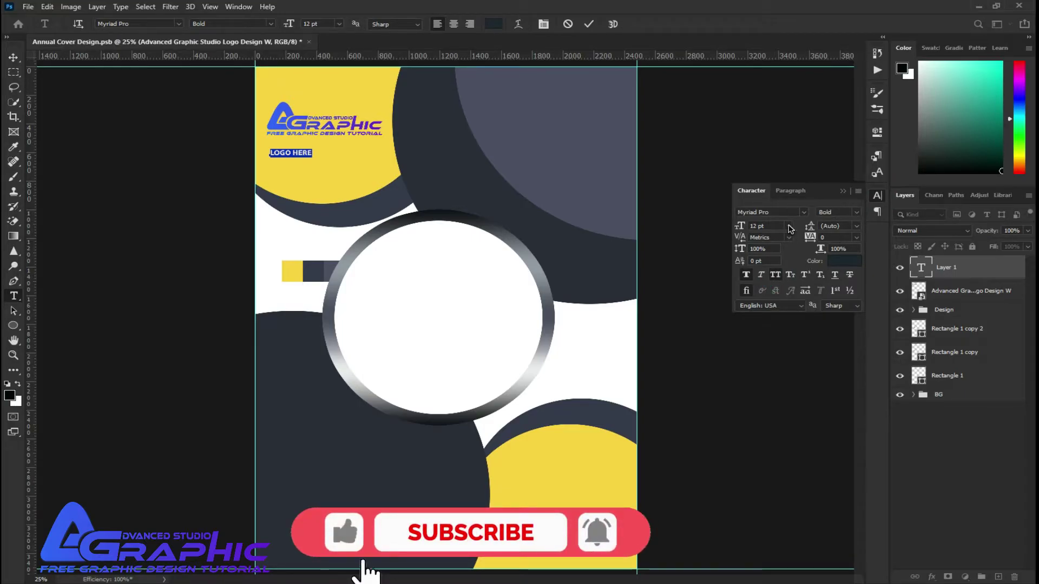
left_click(789, 226)
left_click(767, 324)
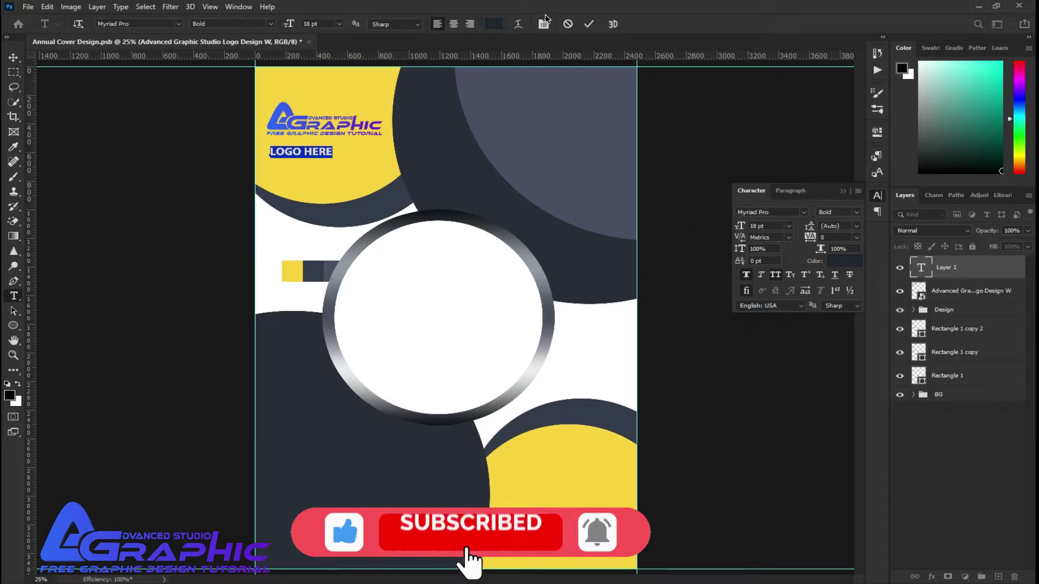
left_click(589, 24)
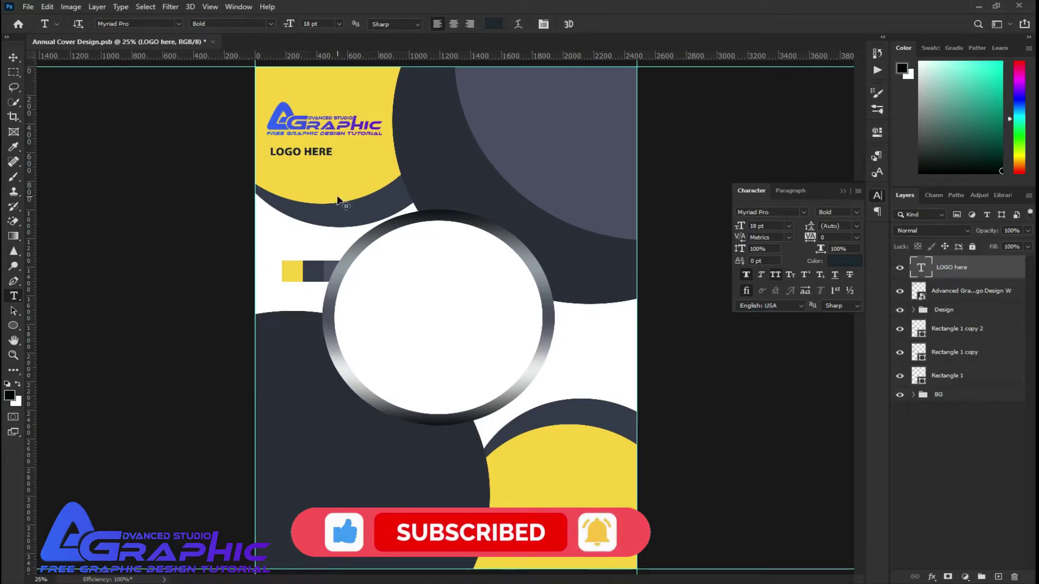
key("ctrl+t")
left_click_drag(334, 158, 382, 165)
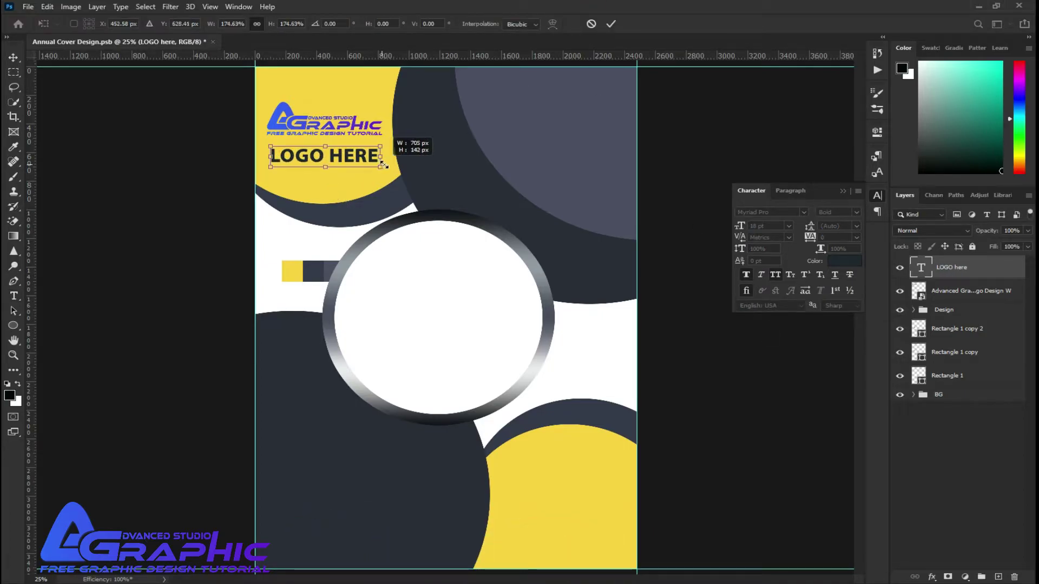
left_click(611, 24)
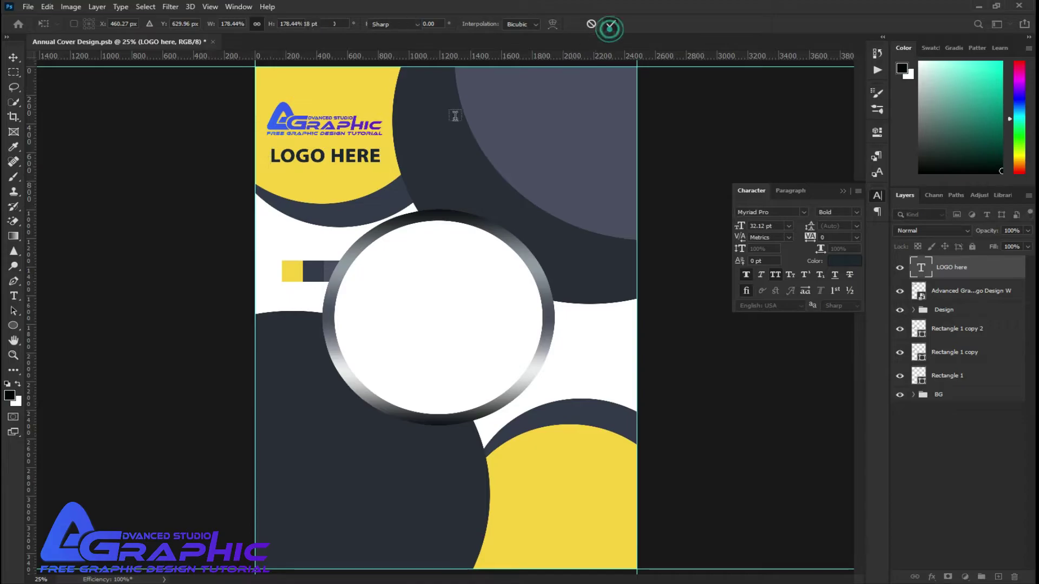
- Colour the word HERE slate grey and the word LOGO white
double_click(349, 153)
left_click(493, 24)
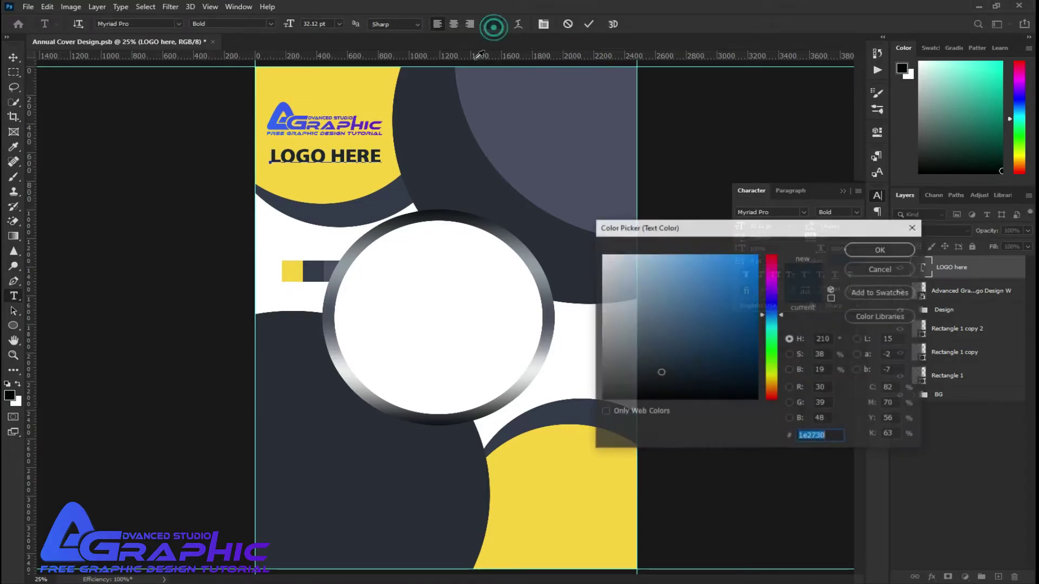
left_click(314, 265)
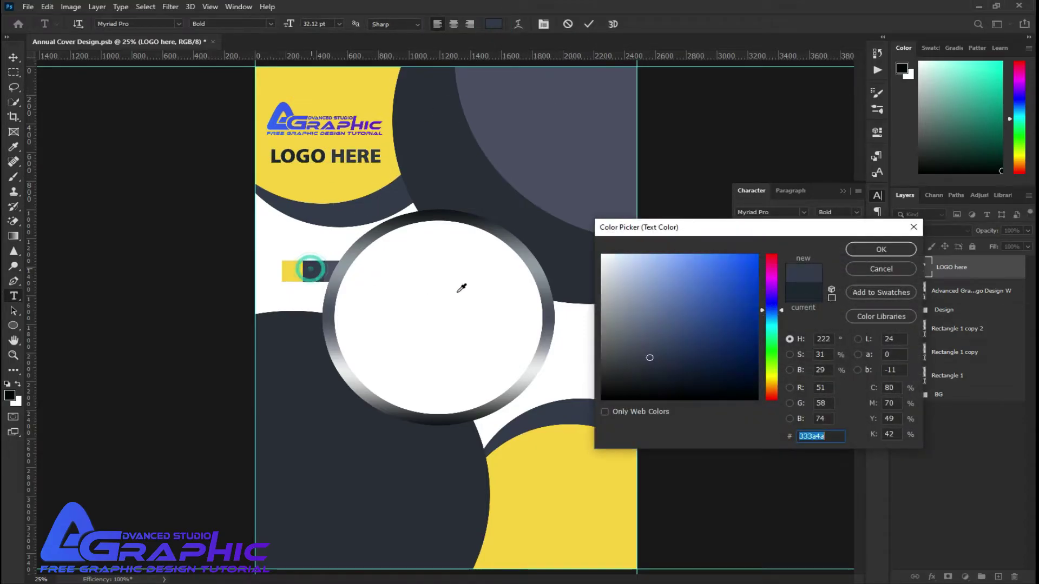
left_click(866, 249)
key("ctrl+a")
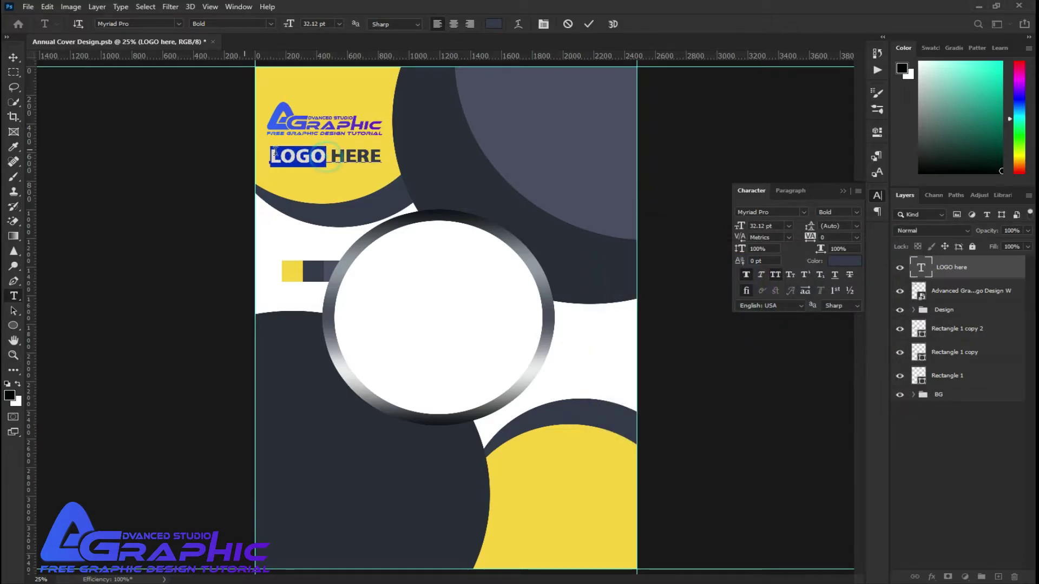
left_click(494, 25)
left_click(565, 329)
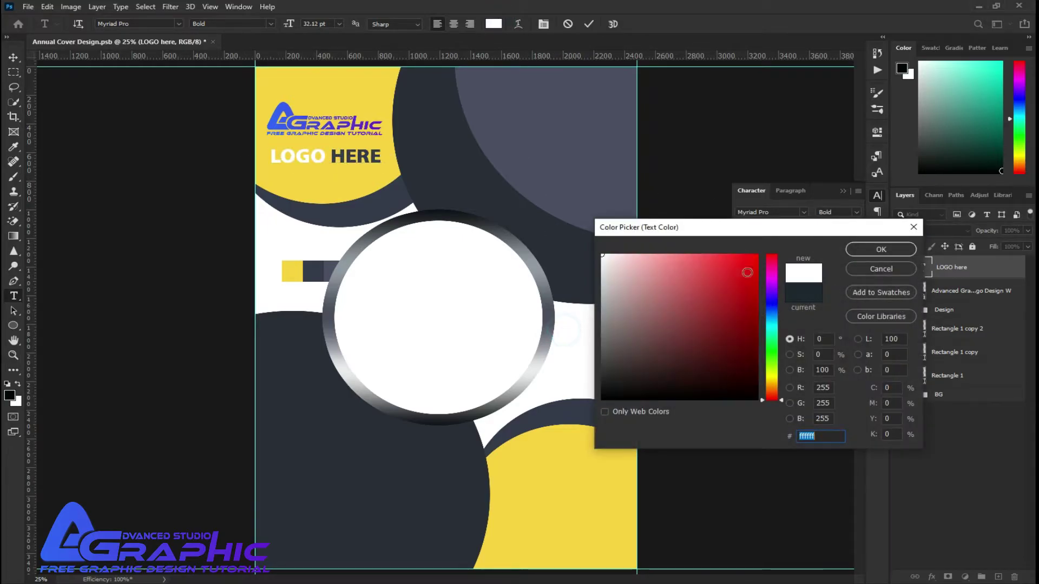
left_click(881, 249)
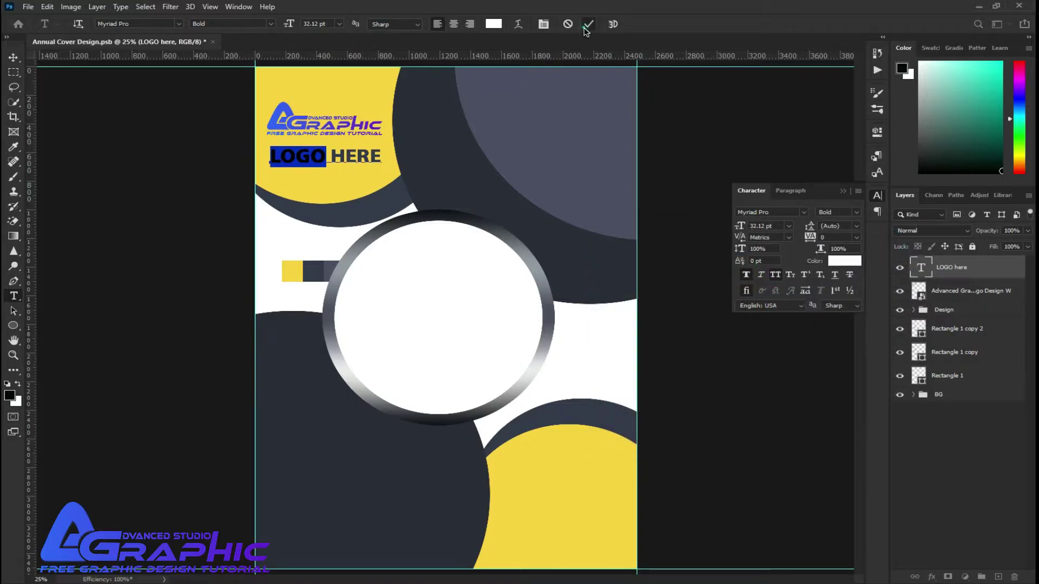
left_click(586, 26)
- Nudge the LOGO HERE caption slightly up and left
left_click(842, 193)
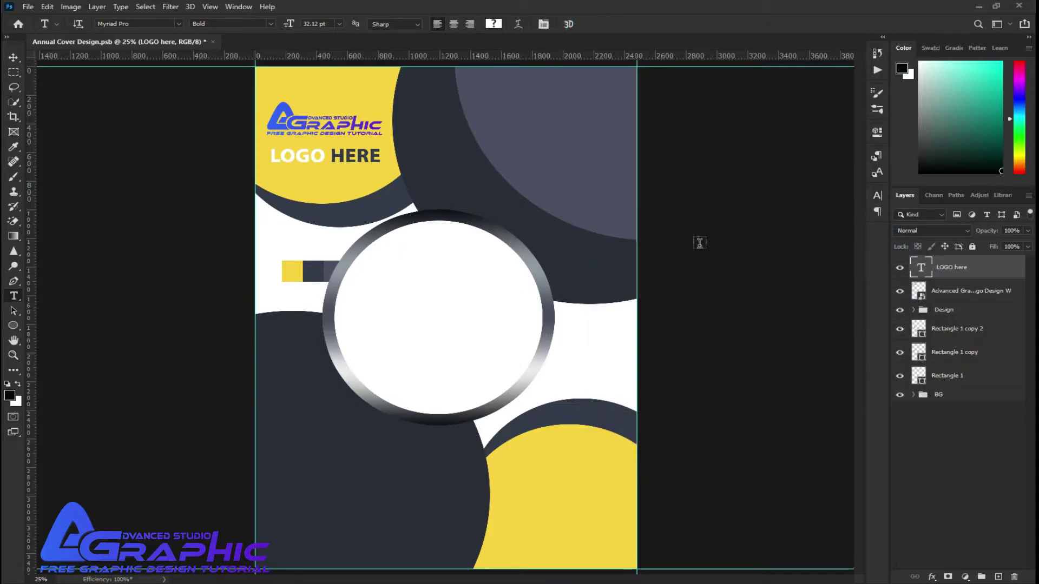
key("v")
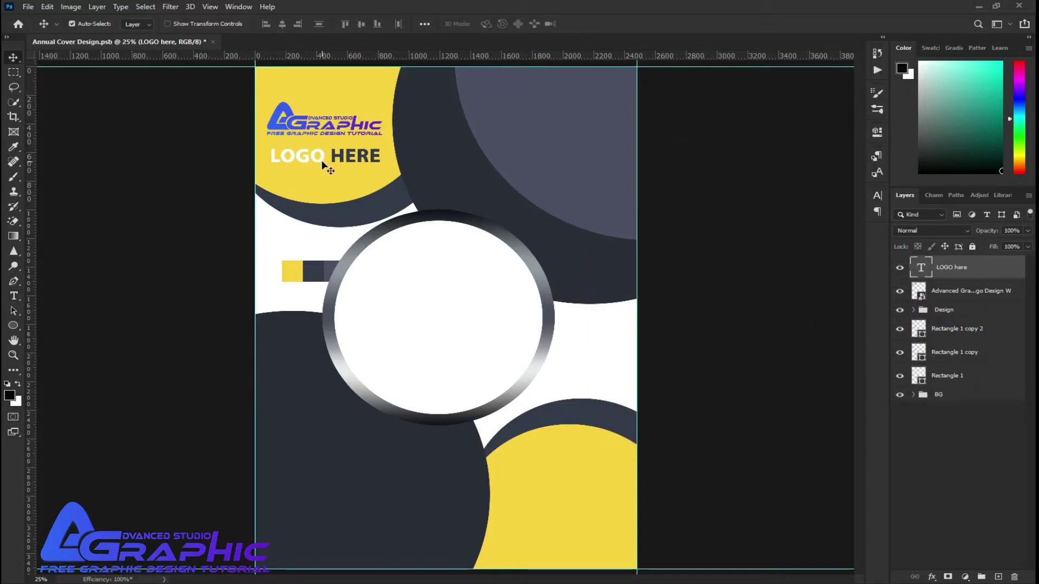
left_click_drag(322, 156, 318, 150)
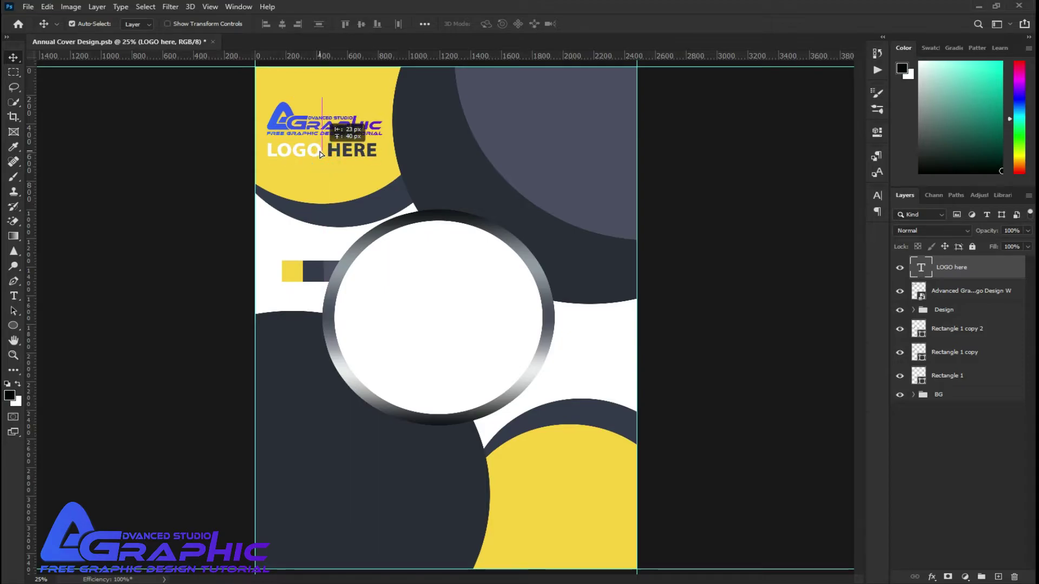
left_click(939, 498)
- Type the 2021 header over the dark circle and colour its 21 yellow (#fad141)
key("t")
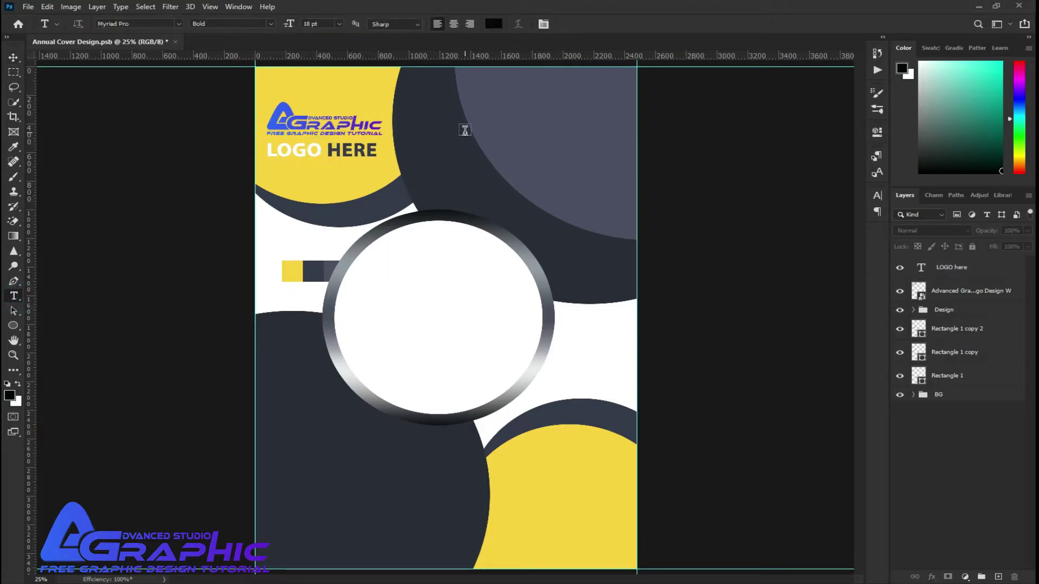
left_click(442, 131)
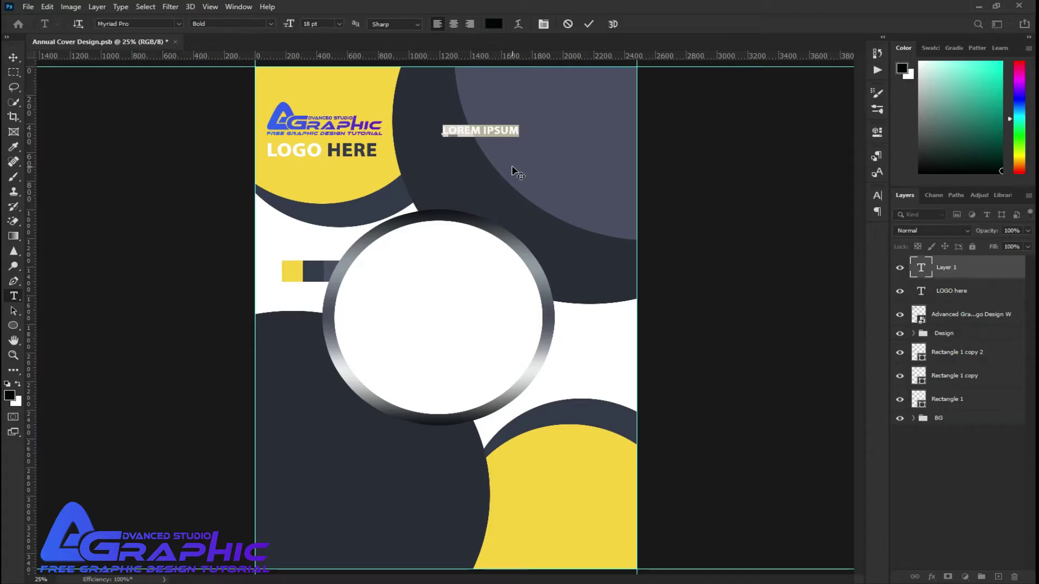
type("2021")
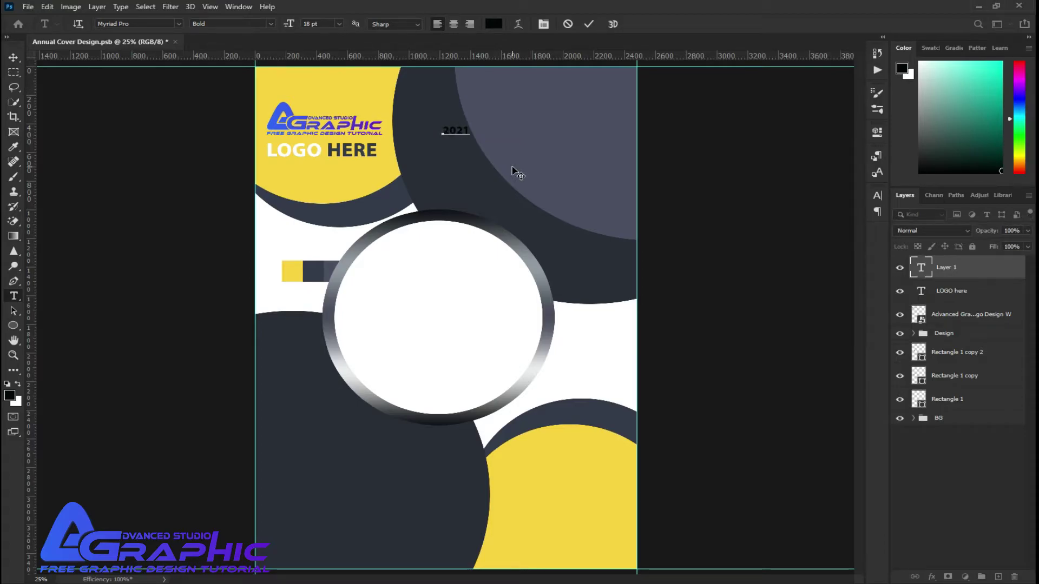
key("shift+Left")
key("shift+Left")
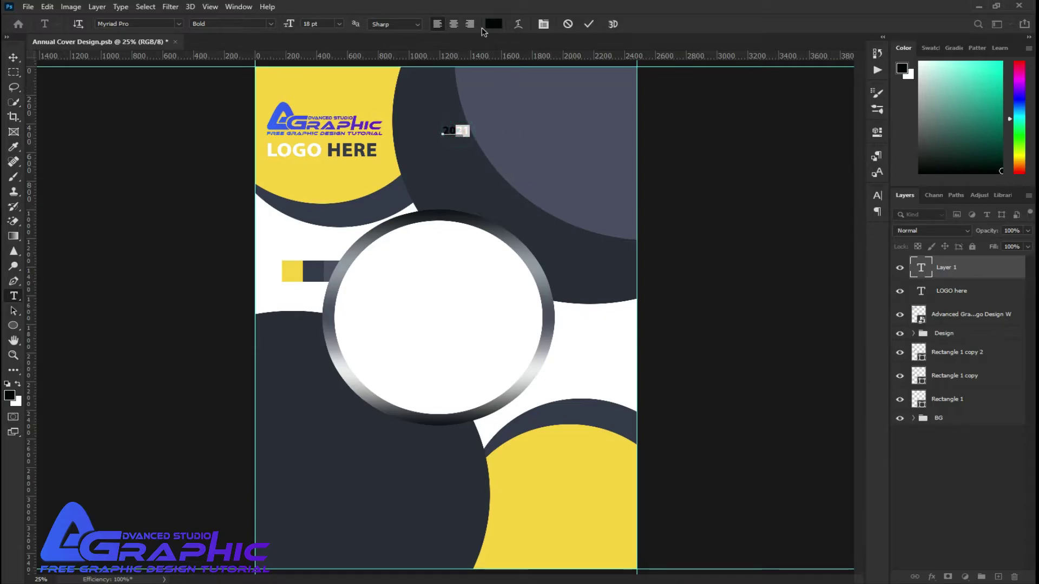
left_click(494, 24)
left_click(352, 168)
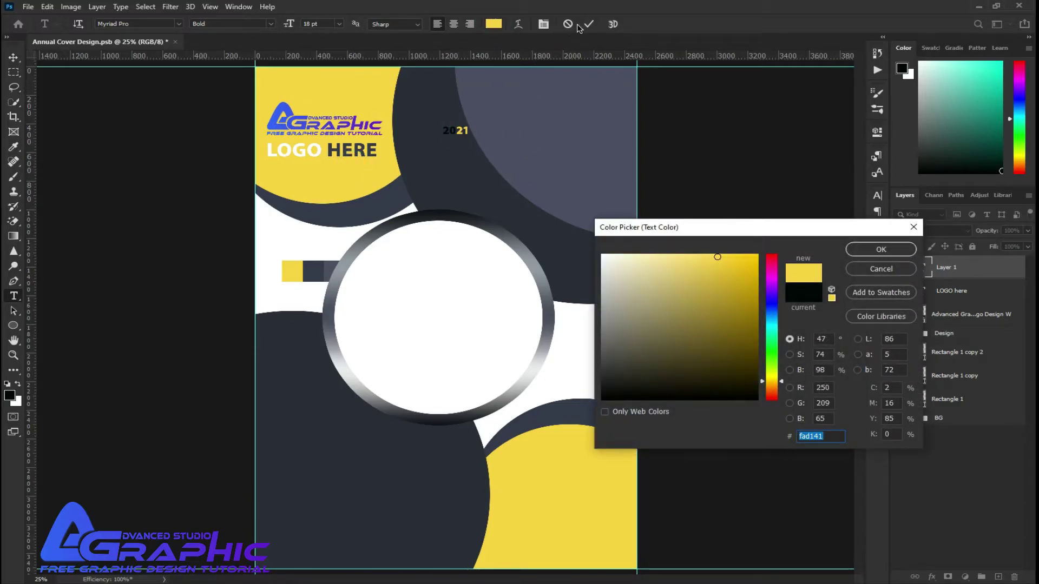
left_click(864, 253)
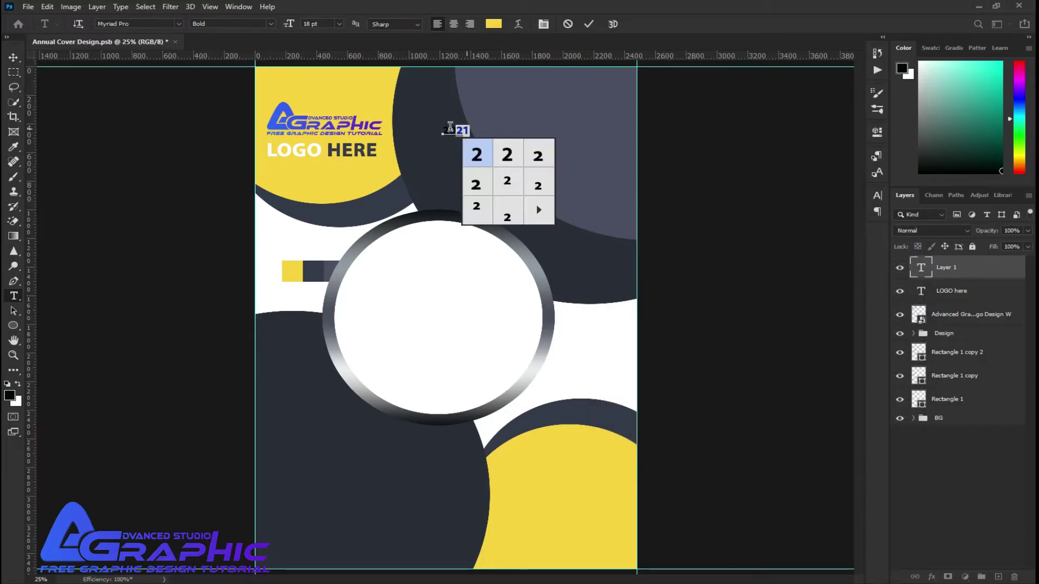
- Colour the 20 of the 2021 header white
left_click(452, 130)
left_click_drag(454, 130, 413, 128)
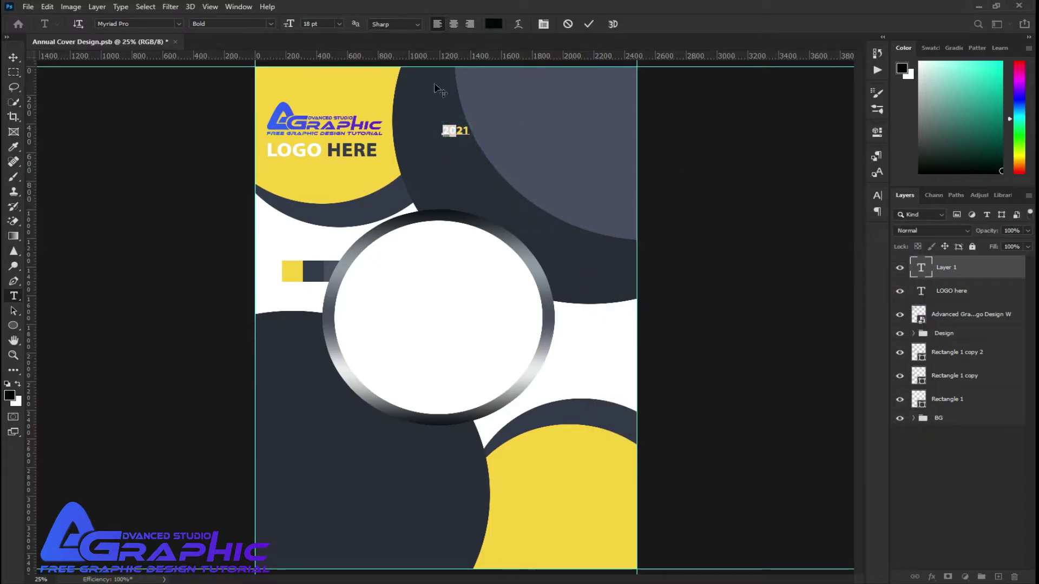
left_click(493, 24)
left_click(421, 278)
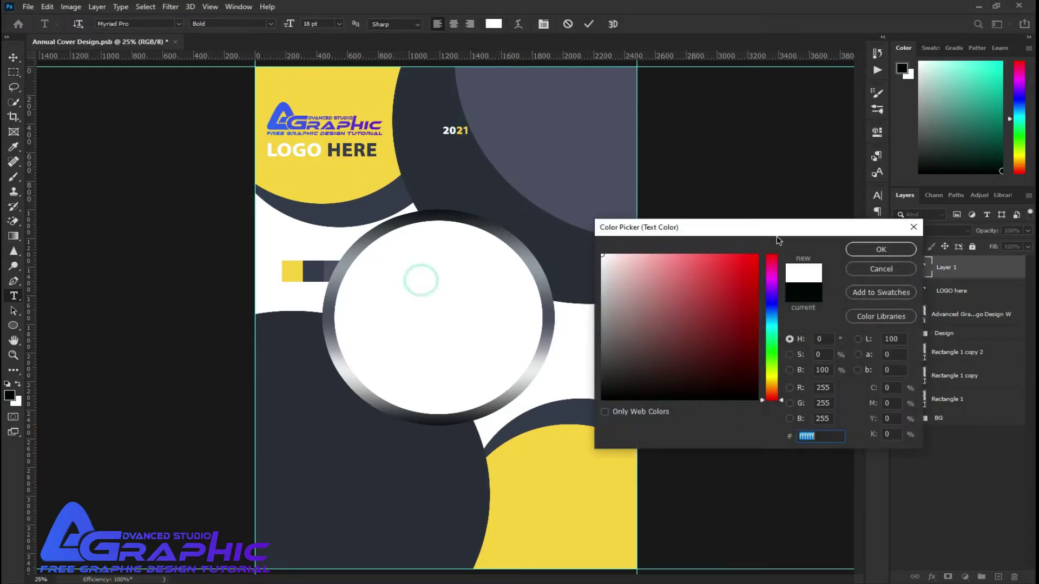
left_click(866, 247)
left_click(587, 25)
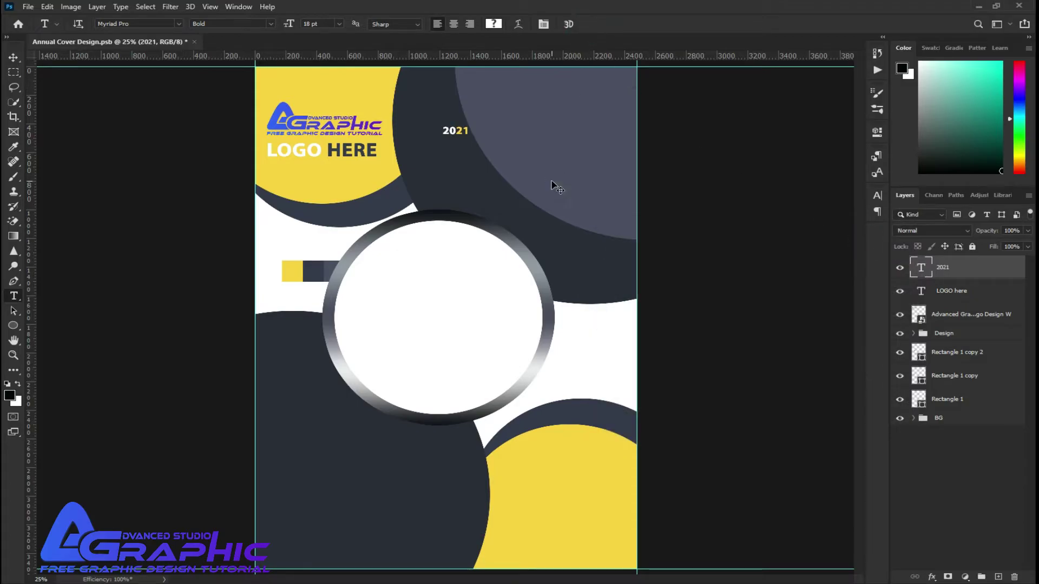
- Enlarge the 2021 header and move it into the cover's top-right corner
key("ctrl+t")
left_click_drag(471, 139, 616, 182)
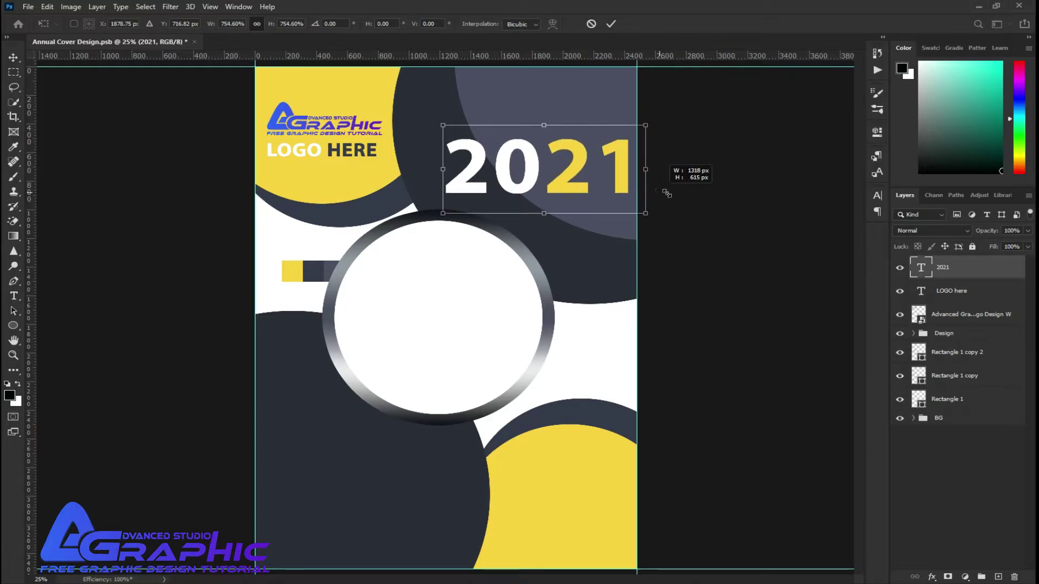
left_click_drag(620, 184, 668, 203)
left_click_drag(574, 172, 560, 123)
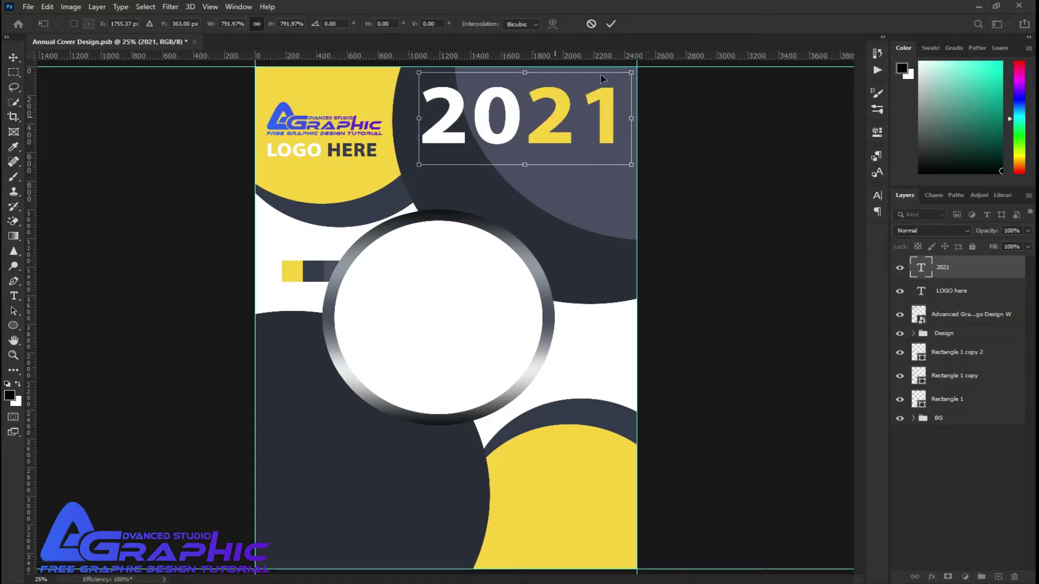
left_click(610, 24)
left_click(979, 489)
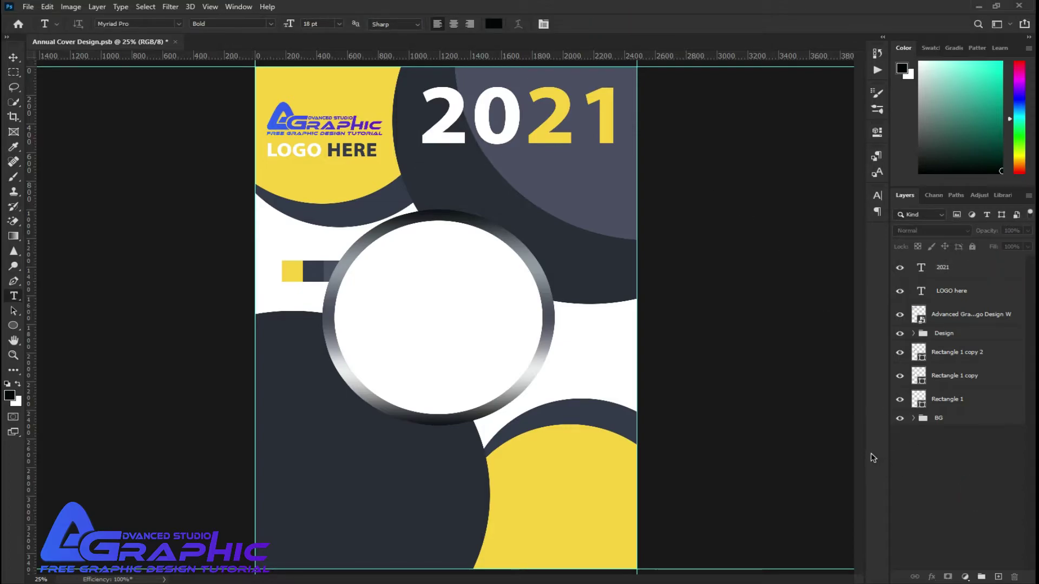
- Group the logo image and LOGO HERE caption into a group named 'Logo', then save
left_click(953, 320)
left_click(952, 291, "ctrl")
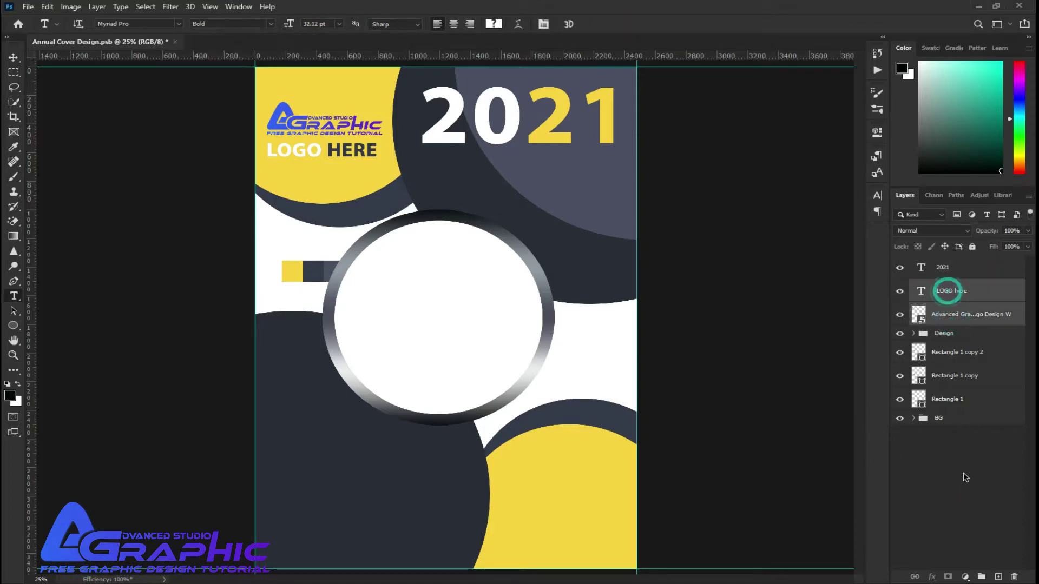
left_click(981, 578)
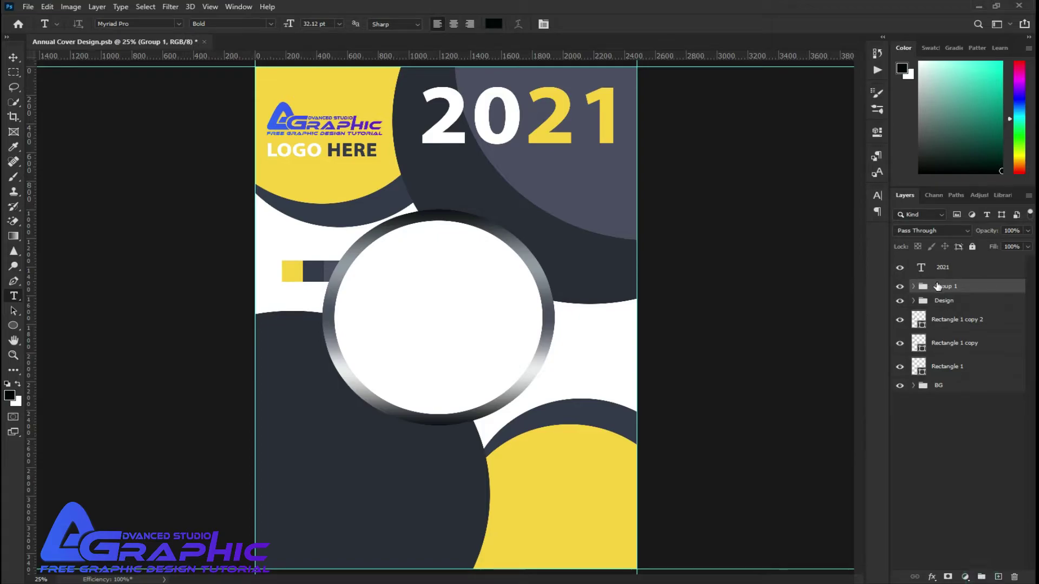
double_click(939, 285)
type("Logo")
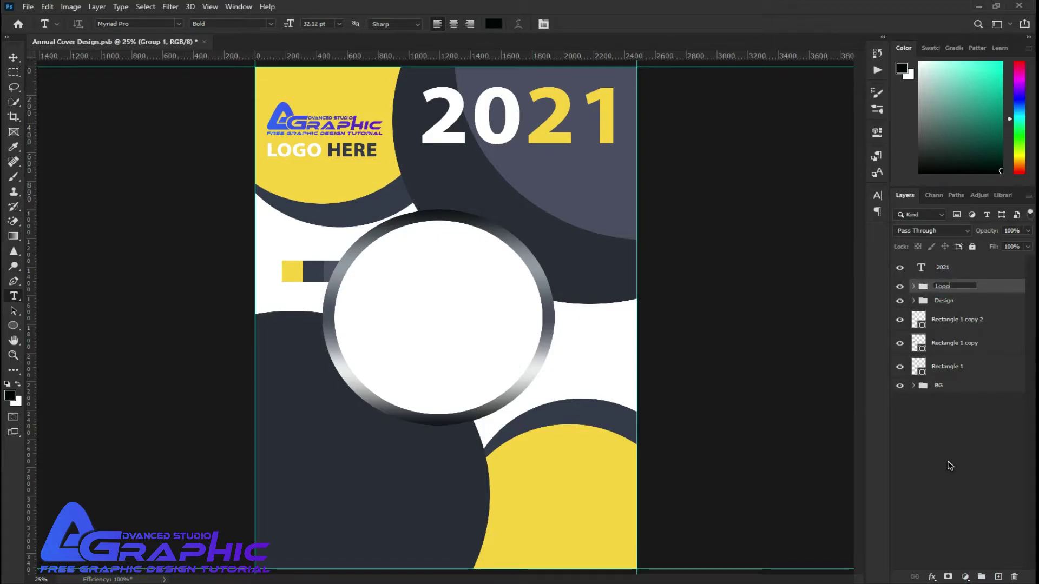
left_click(951, 466)
key("ctrl+s")
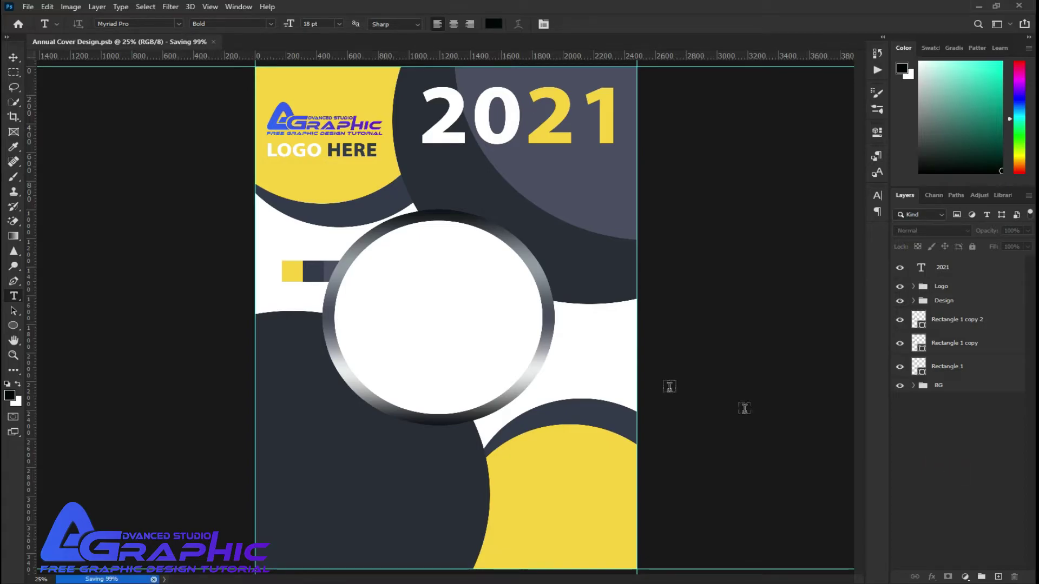
left_click(422, 155)
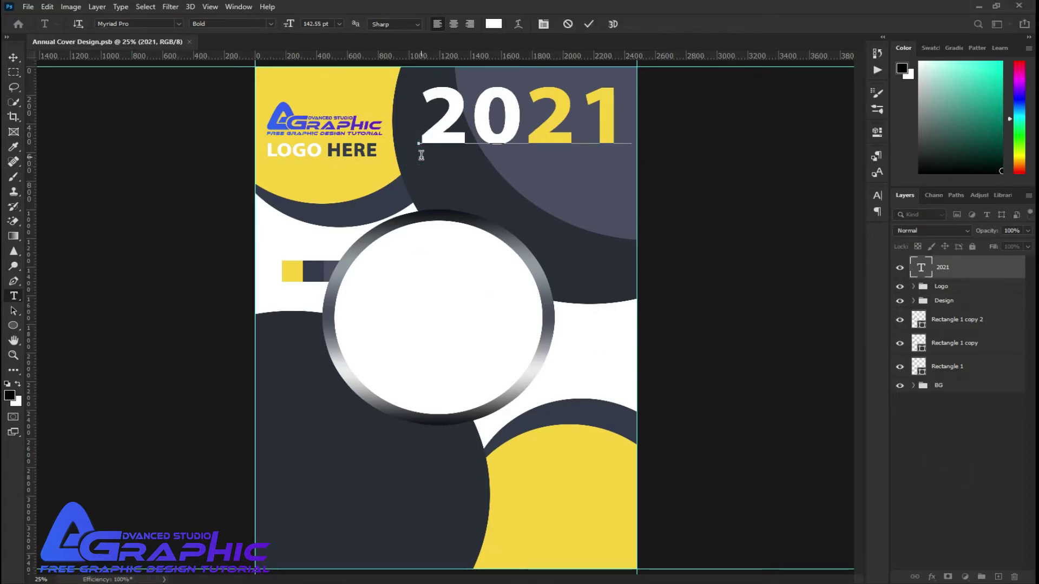
- Add a Lorem Ipsum text box below 2021, trimmed to the single line LOREM IPSUM DOLOR SIT AMET
left_click(590, 24)
left_click(427, 177)
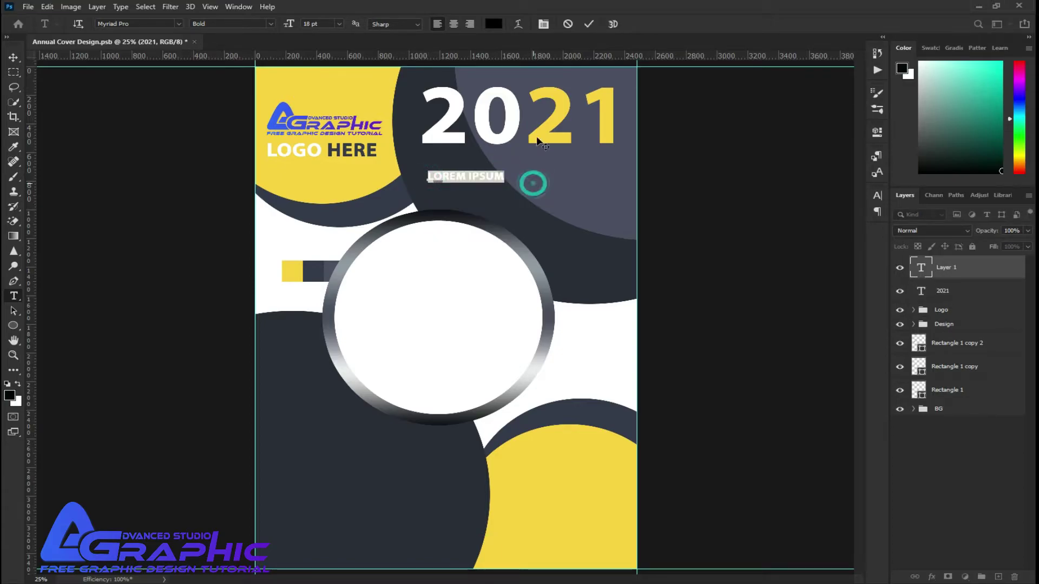
left_click(566, 23)
left_click_drag(436, 176, 578, 234)
left_click(510, 207)
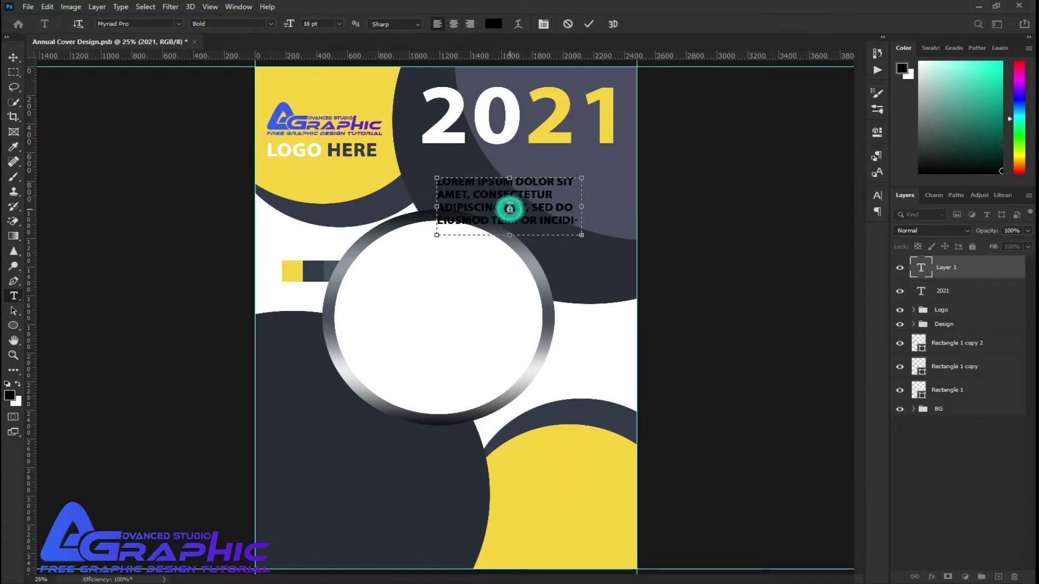
left_click(464, 196)
left_click(466, 197)
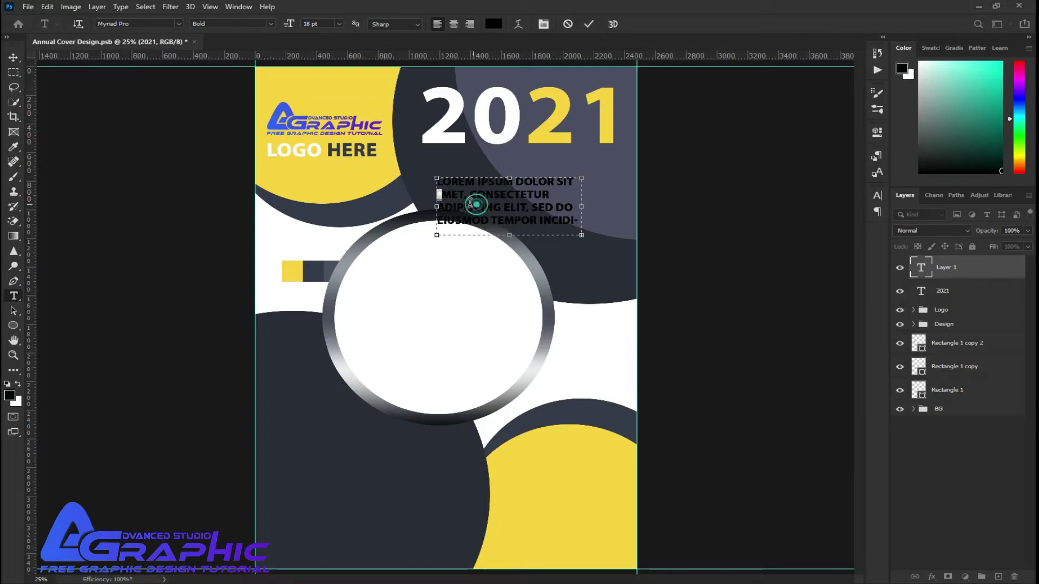
left_click(492, 213)
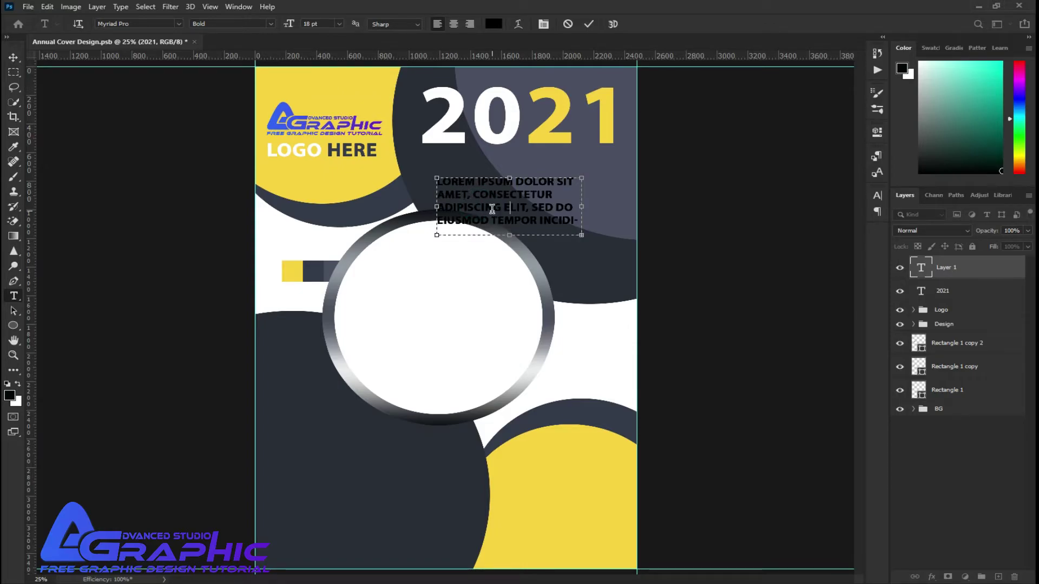
left_click_drag(466, 193, 424, 165)
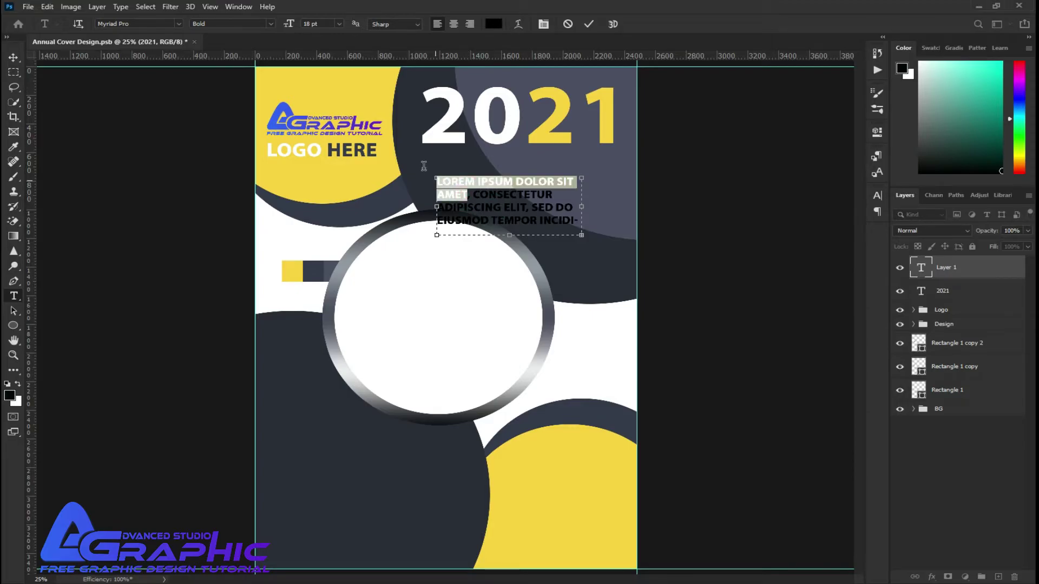
left_click_drag(582, 209, 616, 203)
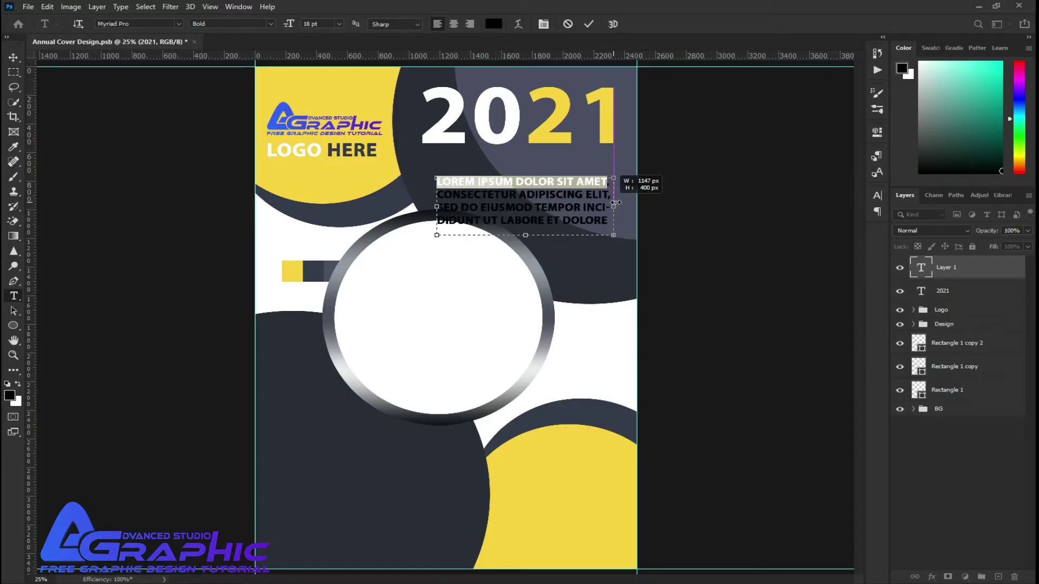
left_click_drag(526, 235, 531, 192)
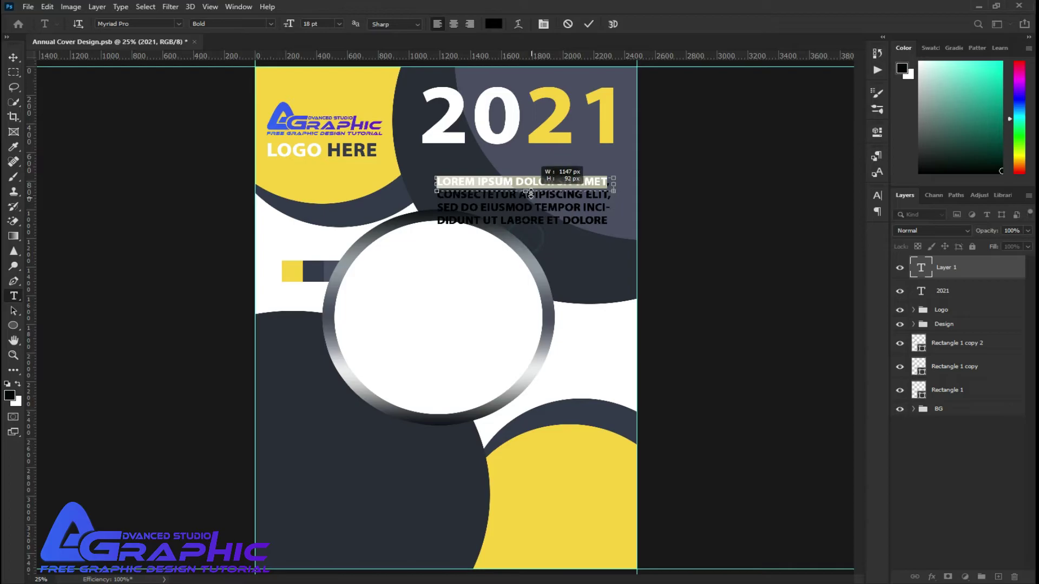
left_click(589, 24)
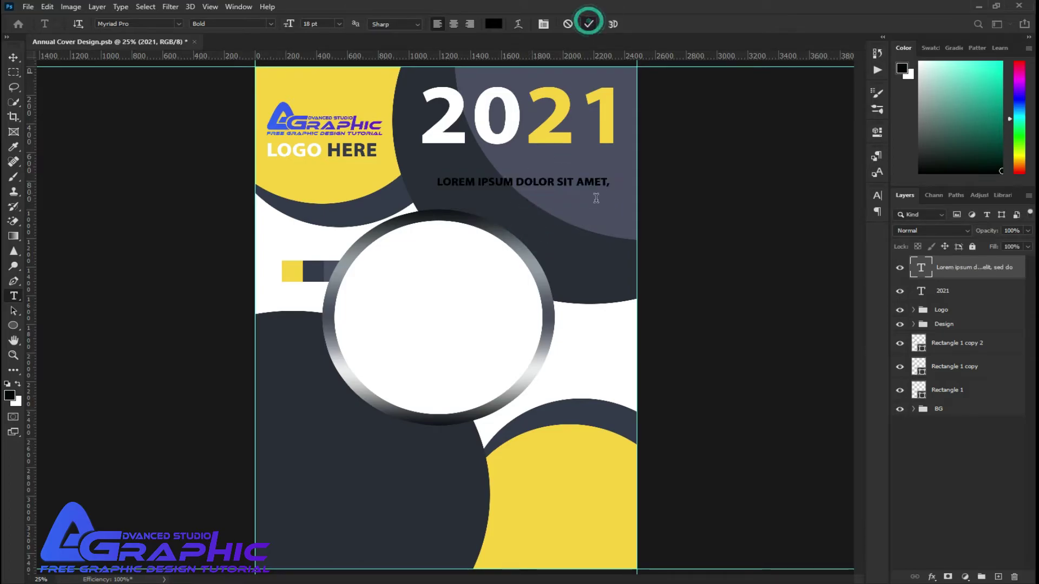
- Colour the LOREM IPSUM line light grey (#bcbbbb)
triple_click(544, 182)
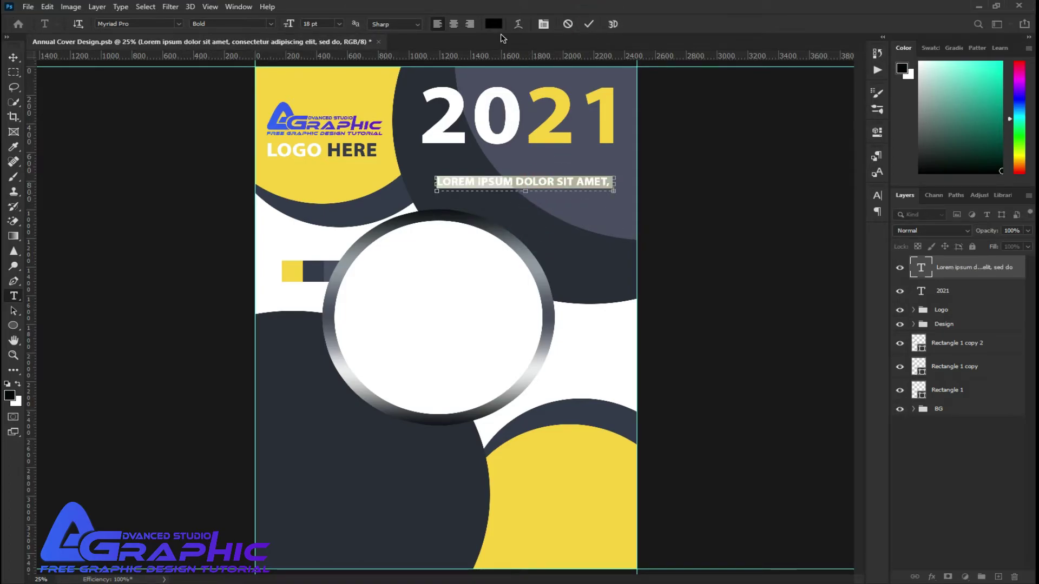
left_click(493, 24)
left_click(490, 96)
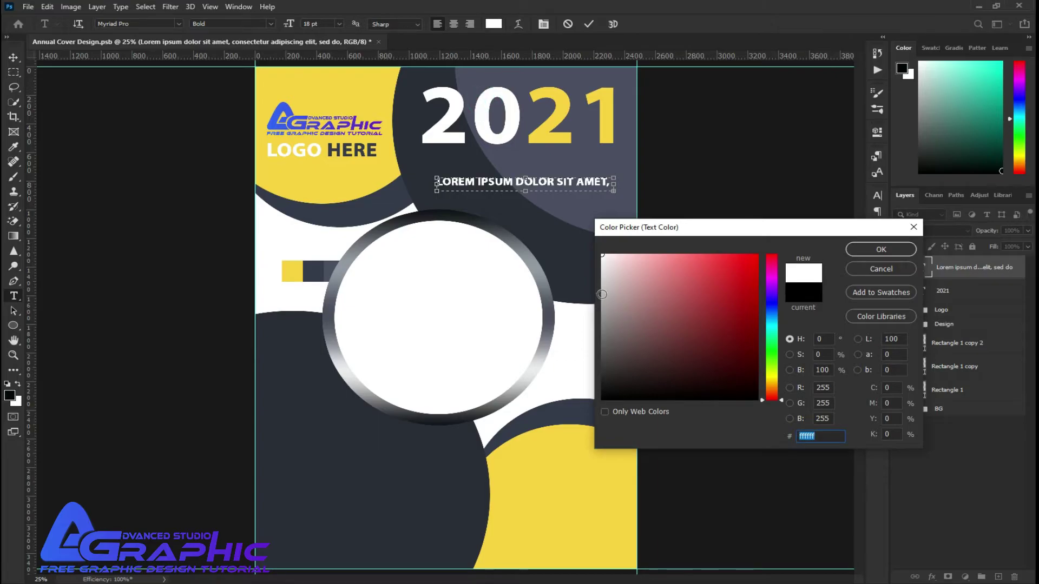
left_click(602, 292)
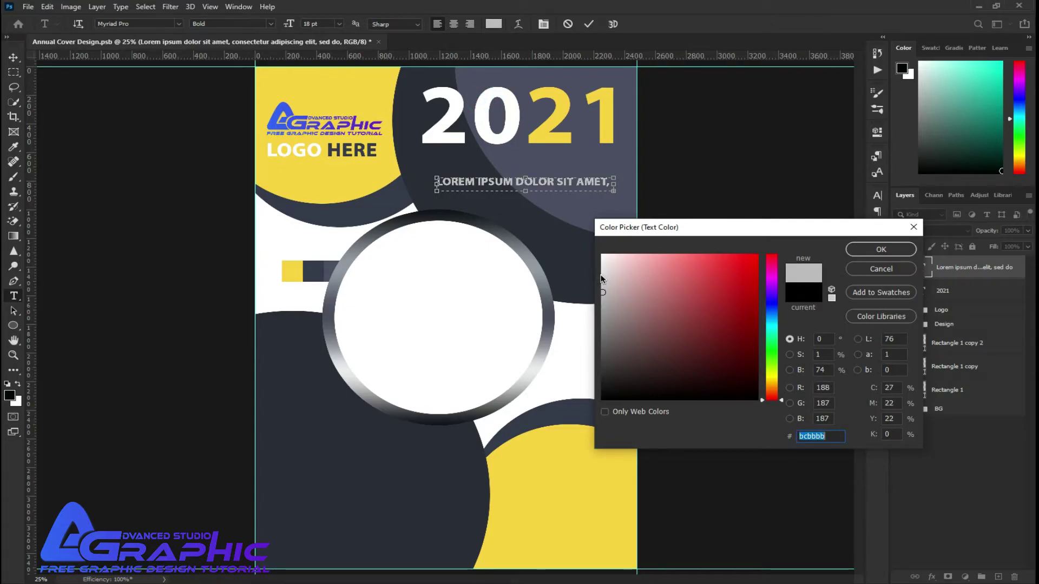
left_click(603, 273)
left_click(881, 249)
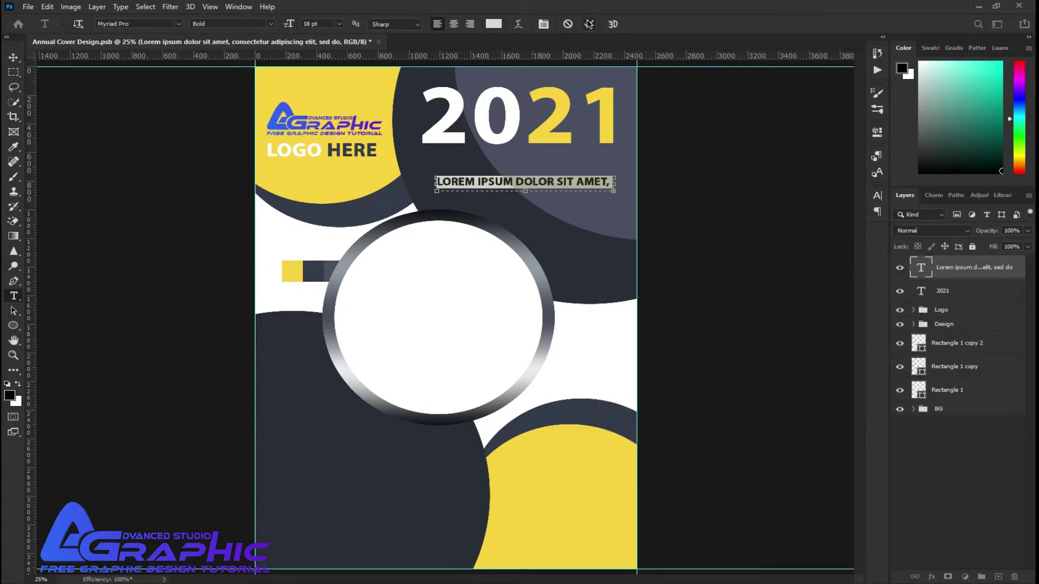
left_click(589, 24)
- Move the subtitle up under 2021 and stretch it to the header's width
key("v")
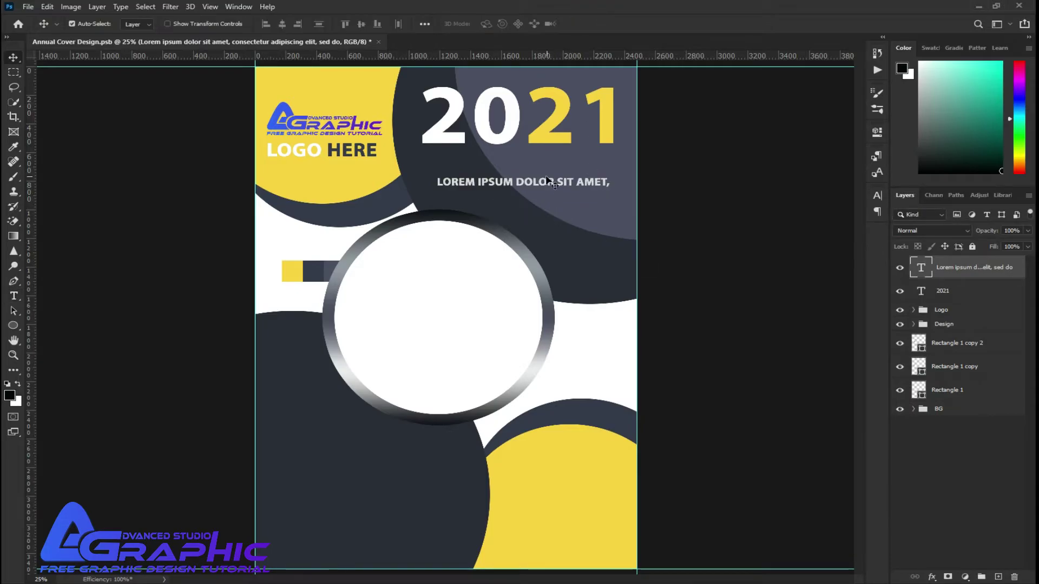
left_click_drag(562, 186, 545, 155)
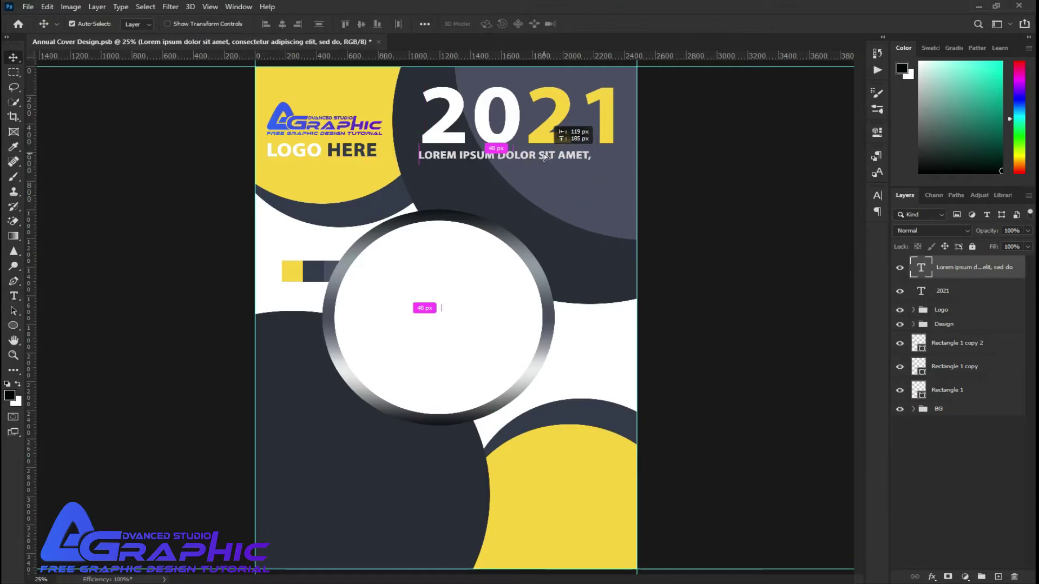
key("shift+Up")
key("shift+Up")
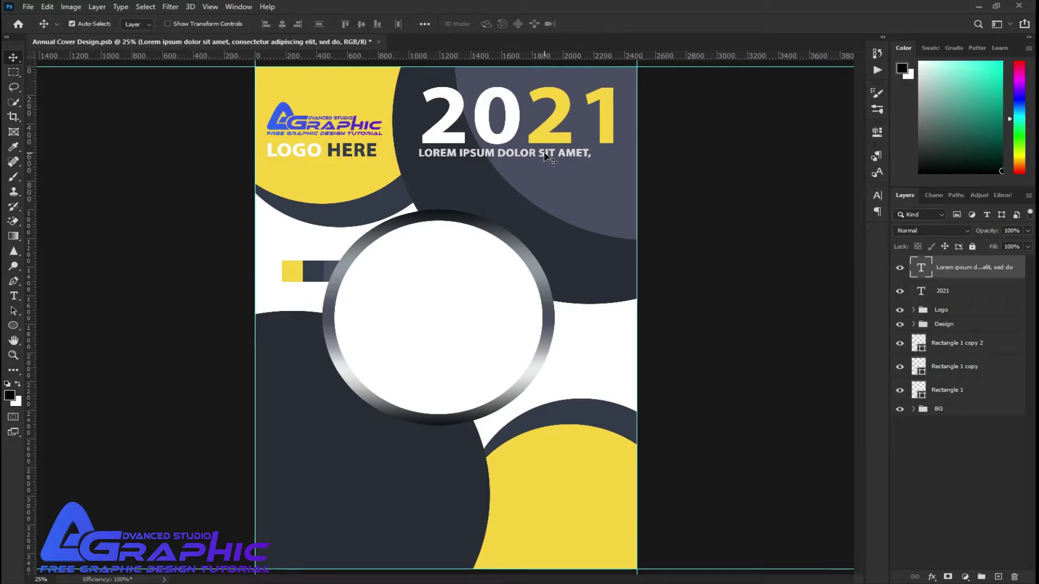
key("shift+Up")
key("shift+Right")
key("shift+Right")
key("shift+Right")
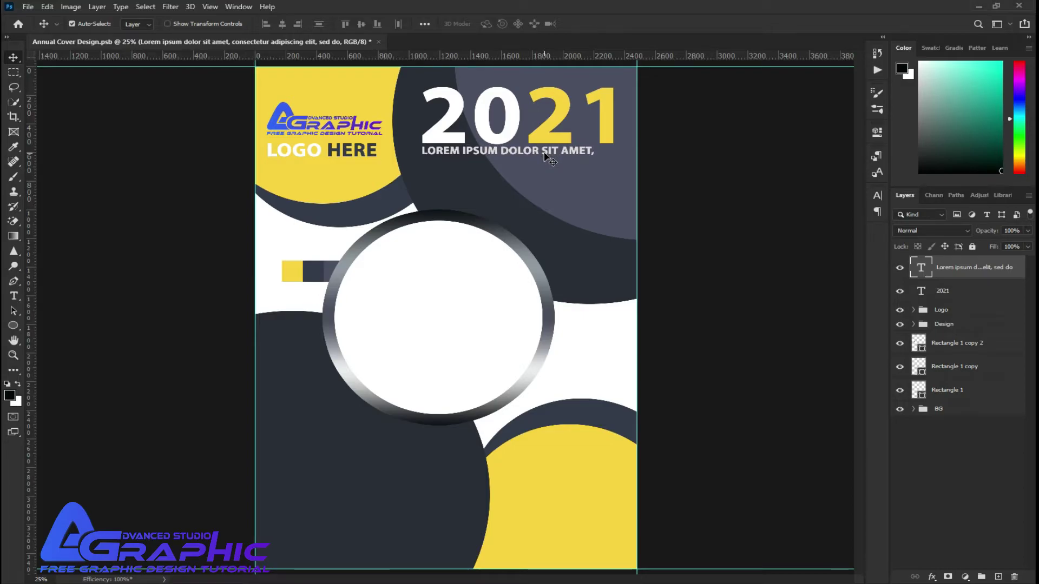
key("ctrl+t")
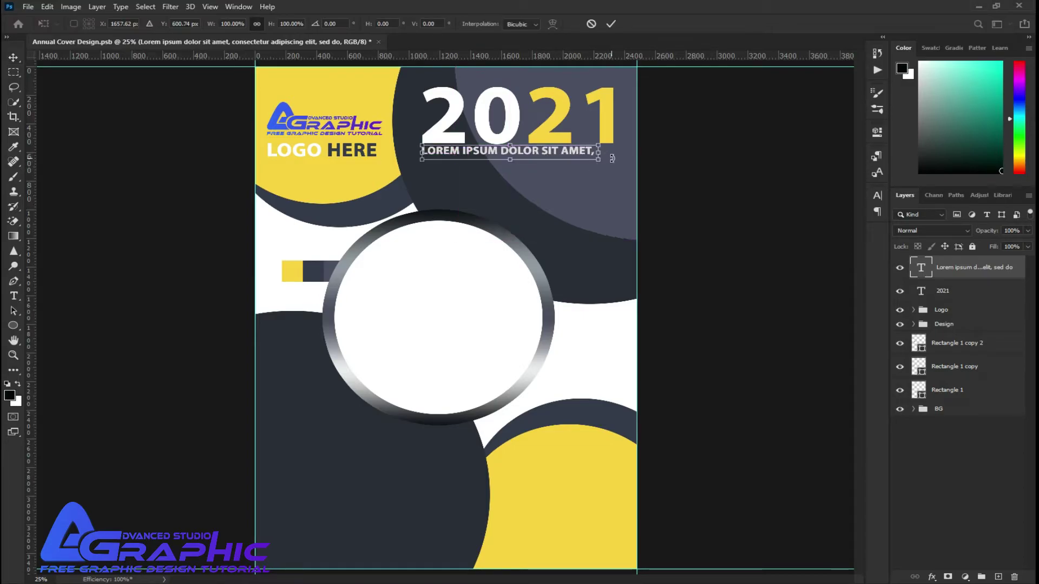
left_click_drag(599, 154, 614, 153)
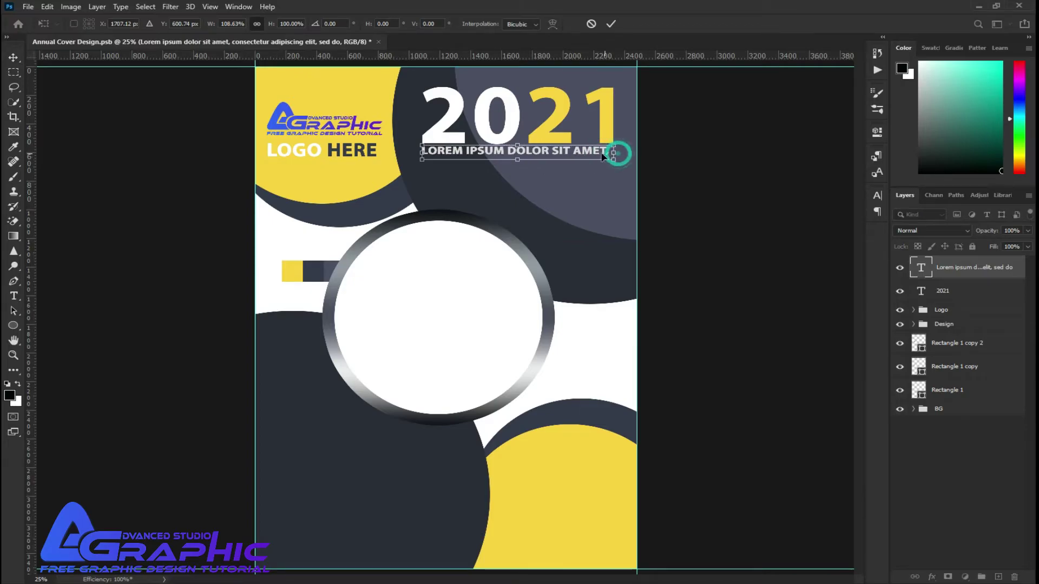
key("Return")
- Reposition the subtitle neatly beneath the 2021 heading and save the cover
double_click(606, 152)
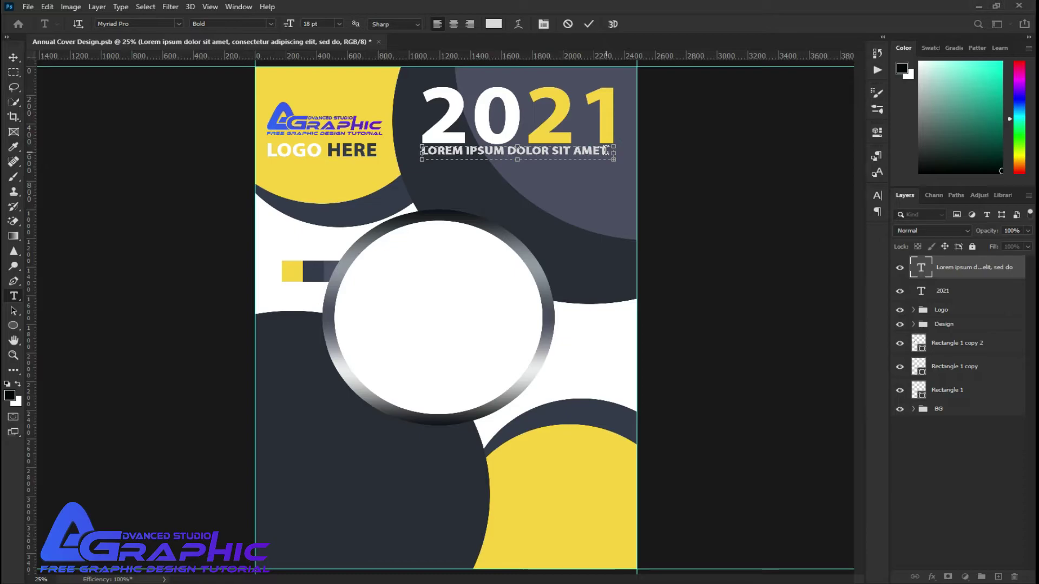
left_click(587, 26)
key("v")
left_click_drag(597, 156, 622, 150)
key("ctrl+t")
left_click(611, 24)
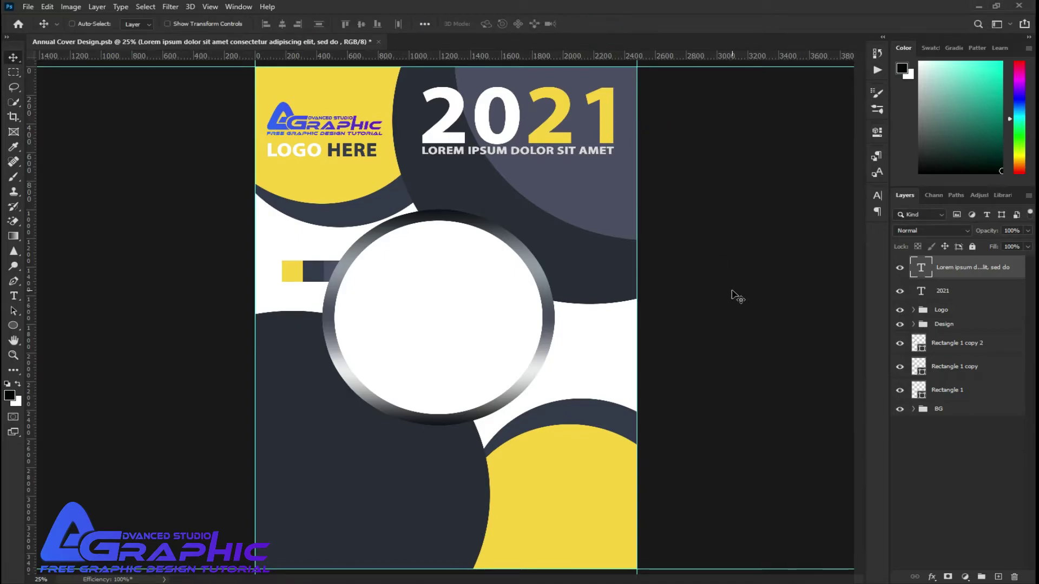
key("ctrl+s")
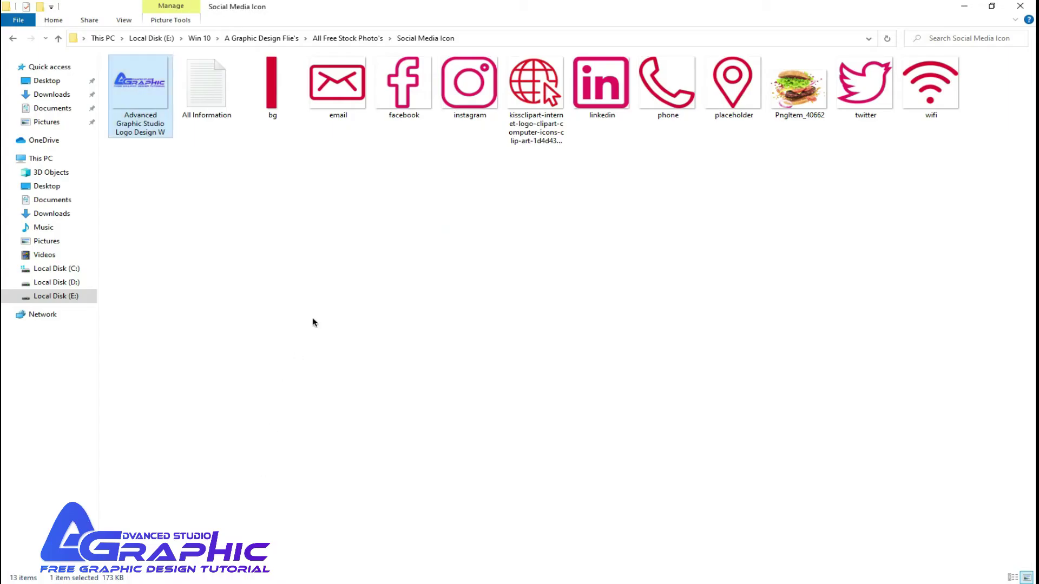
- Open Building Free Stock Photos in File Explorer and drag the city skyline photo onto the cover
left_click(331, 285)
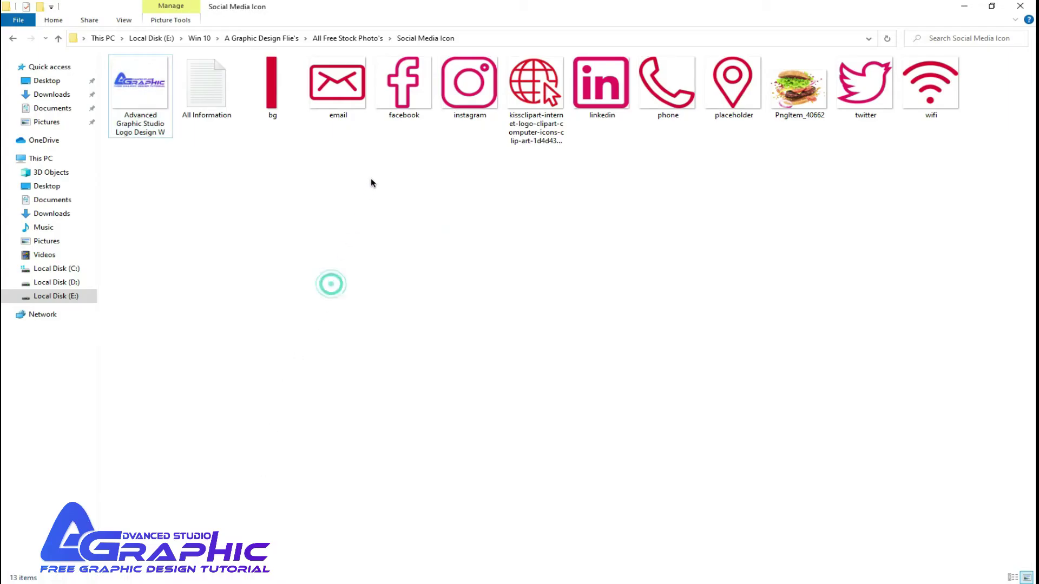
left_click(348, 39)
left_click(398, 312)
left_click(282, 114)
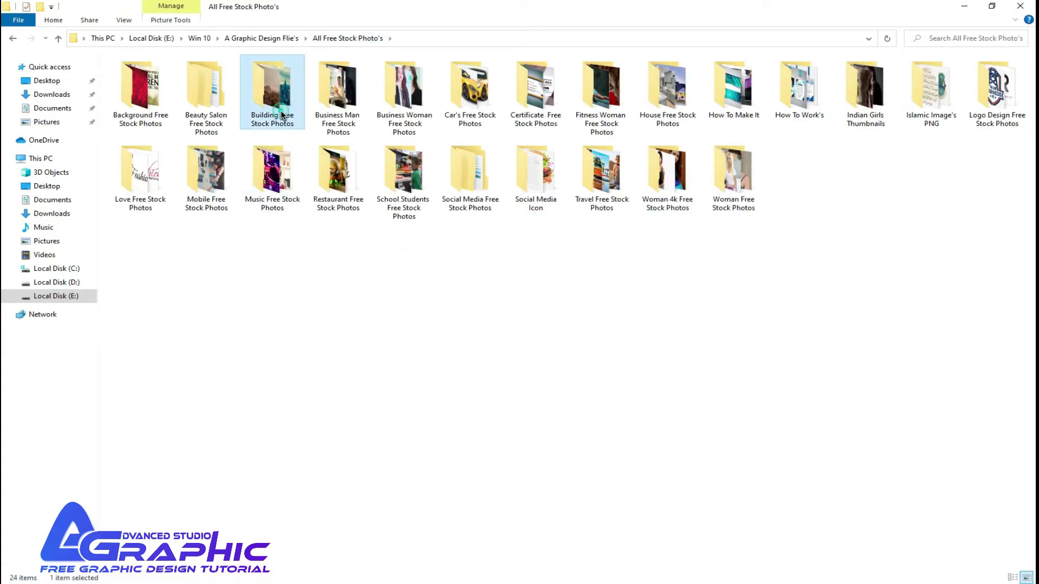
double_click(281, 113)
right_click(396, 320)
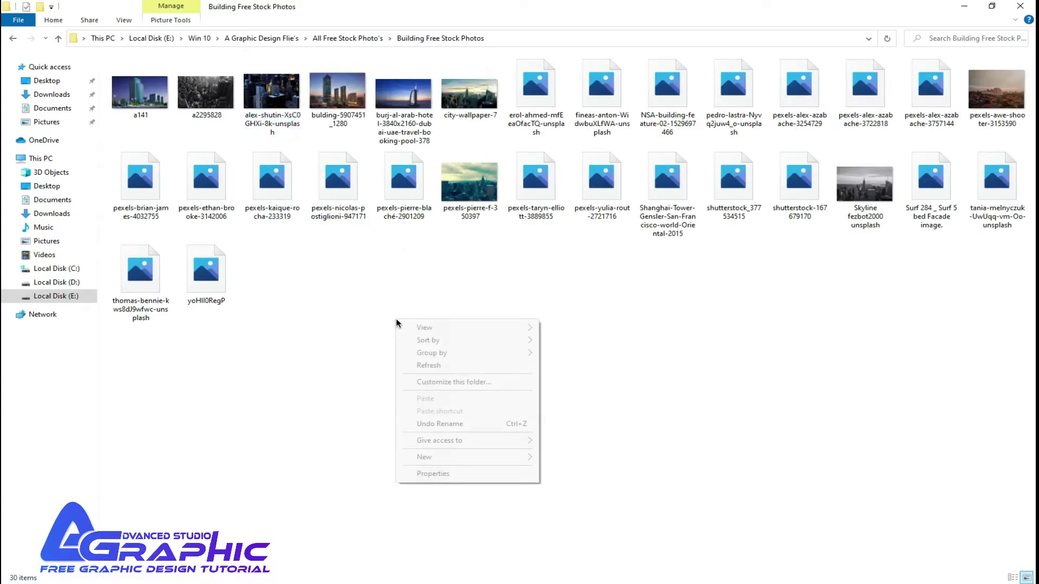
left_click(414, 363)
left_click_drag(469, 184, 508, 528)
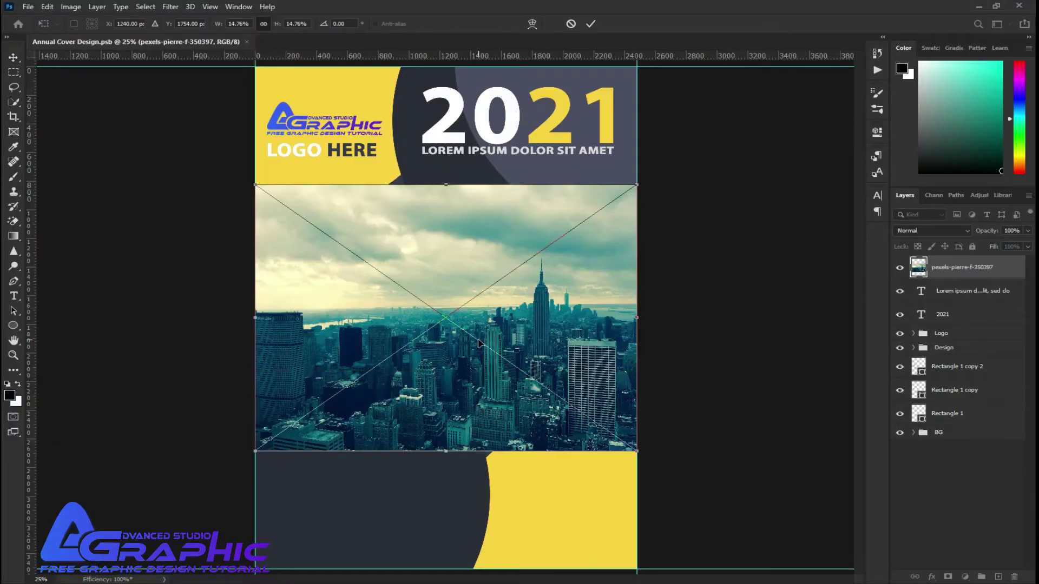
- Commit the city photo as its own layer, save, lower it, and expand the Design group
left_click(589, 23)
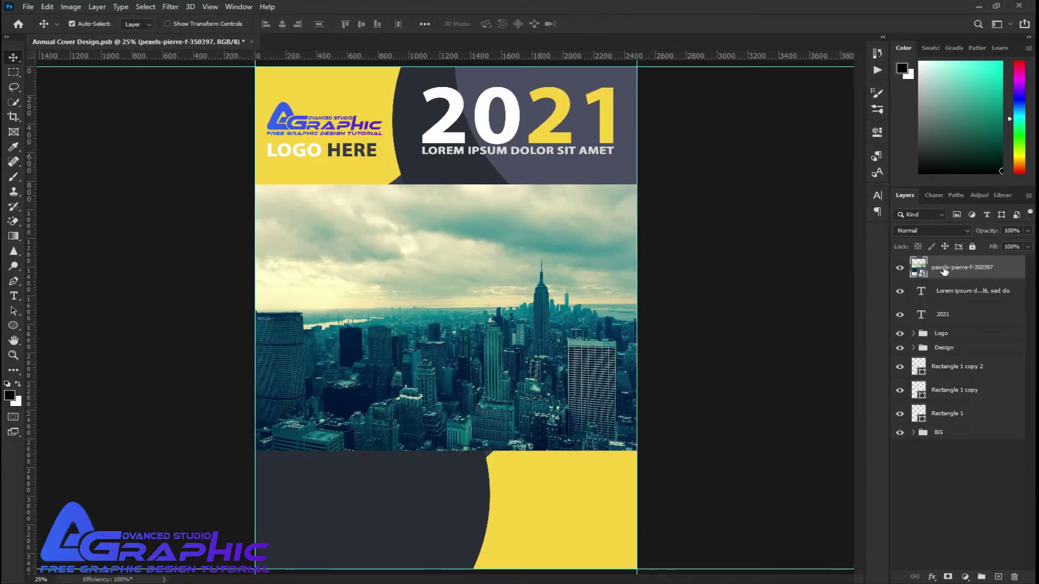
right_click(946, 267)
left_click(803, 345)
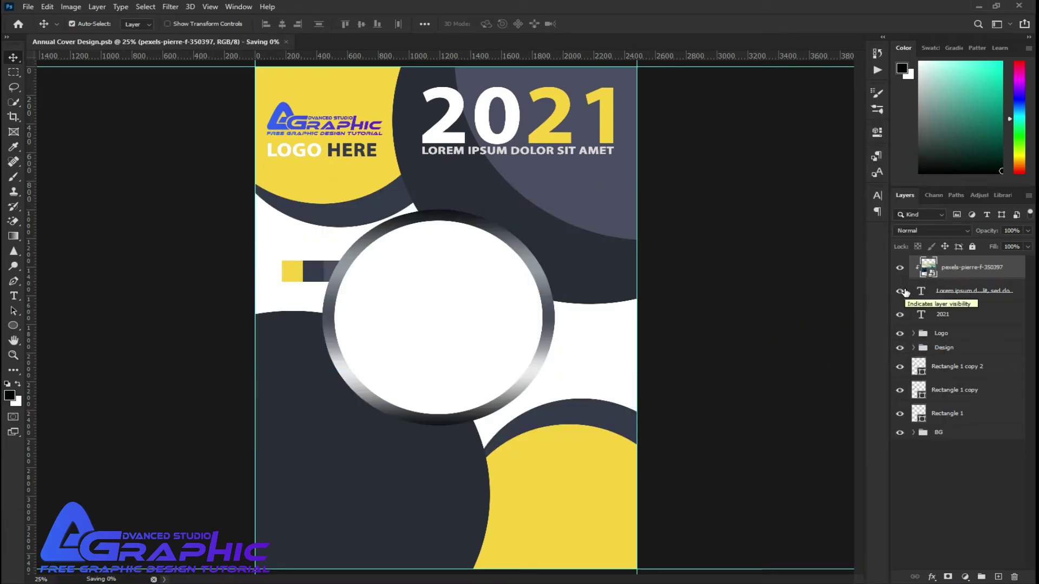
key("ctrl+z")
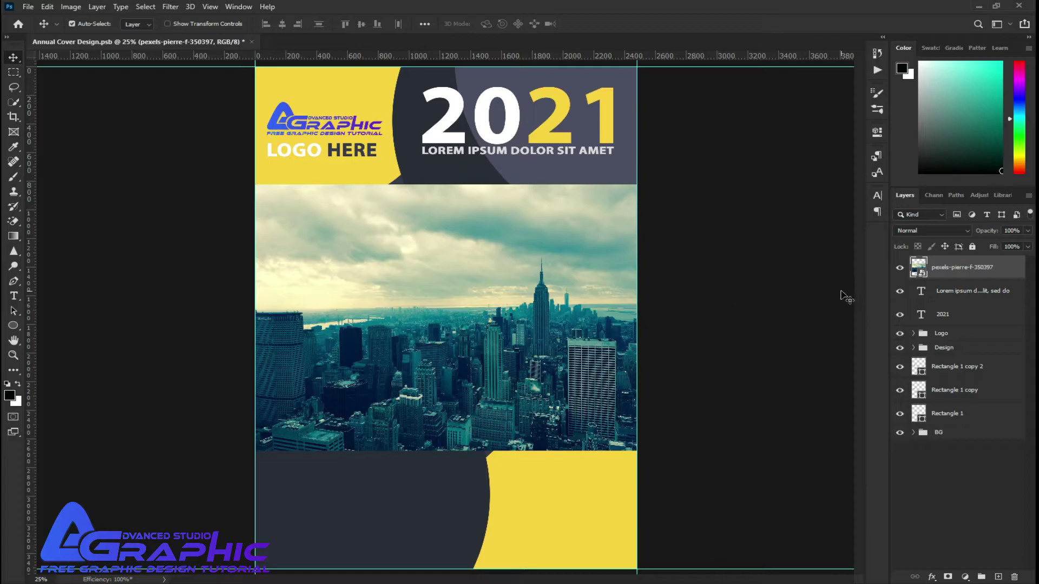
key("ctrl+s")
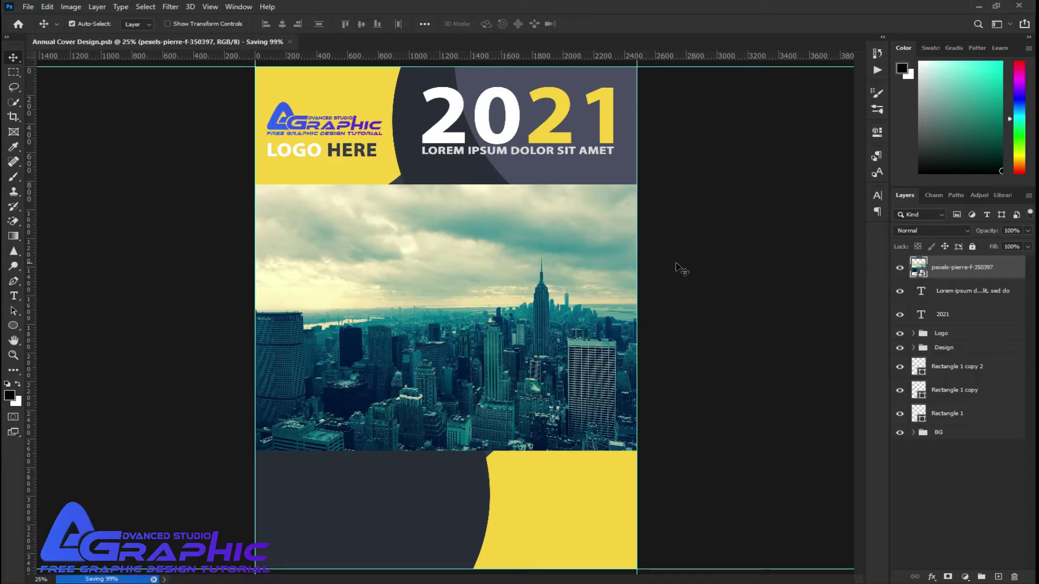
left_click_drag(523, 250, 513, 323)
left_click(482, 254)
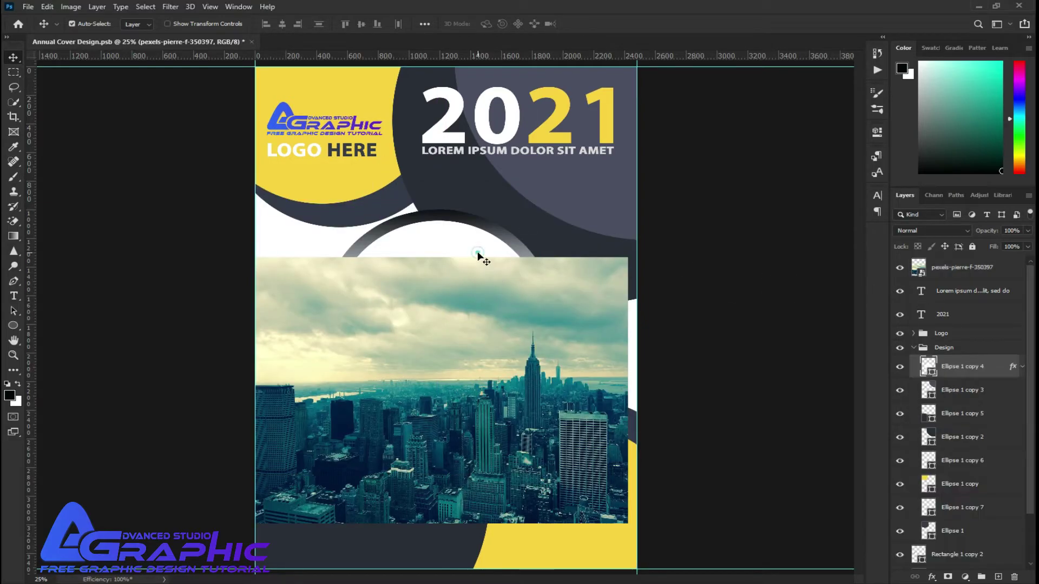
- Clip the city photo to the ringed circle Ellipse 1 copy 4
left_click_drag(955, 272, 956, 352)
right_click(956, 348)
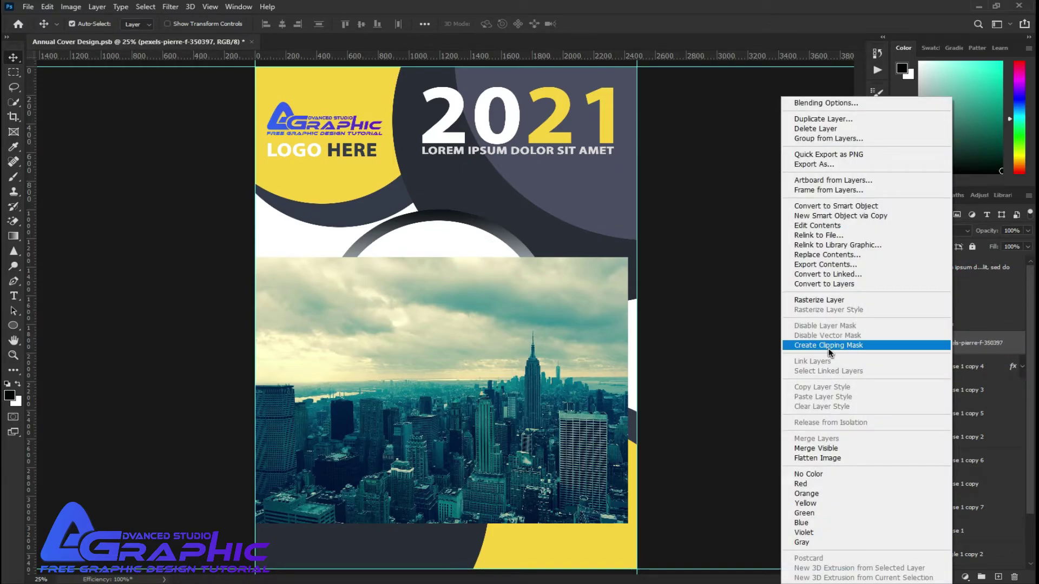
left_click(836, 346)
left_click_drag(438, 302, 434, 280)
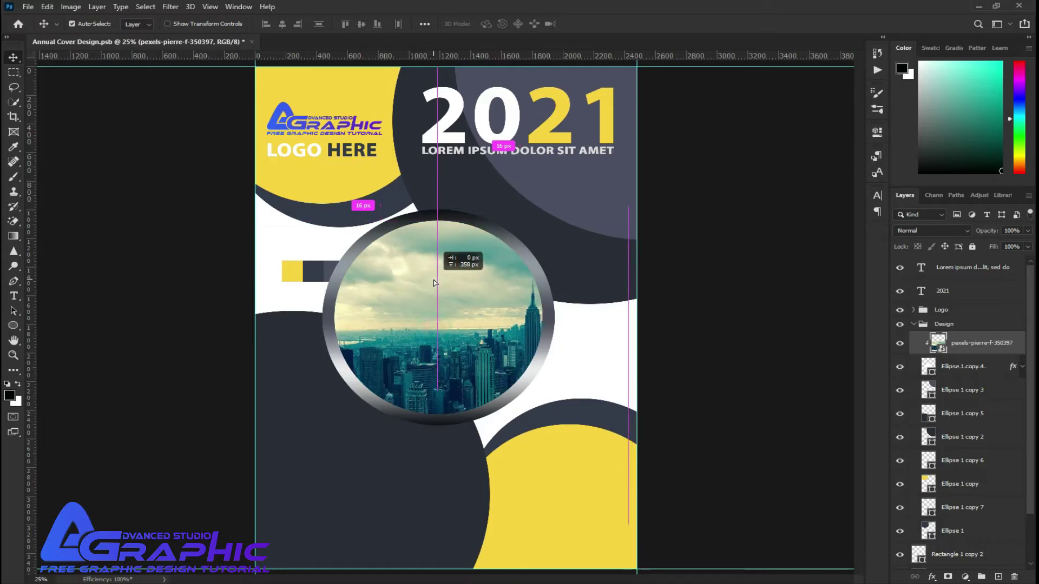
- Scale and centre the skyline to fill the ringed circle, collapse Design, and save
key("ctrl+t")
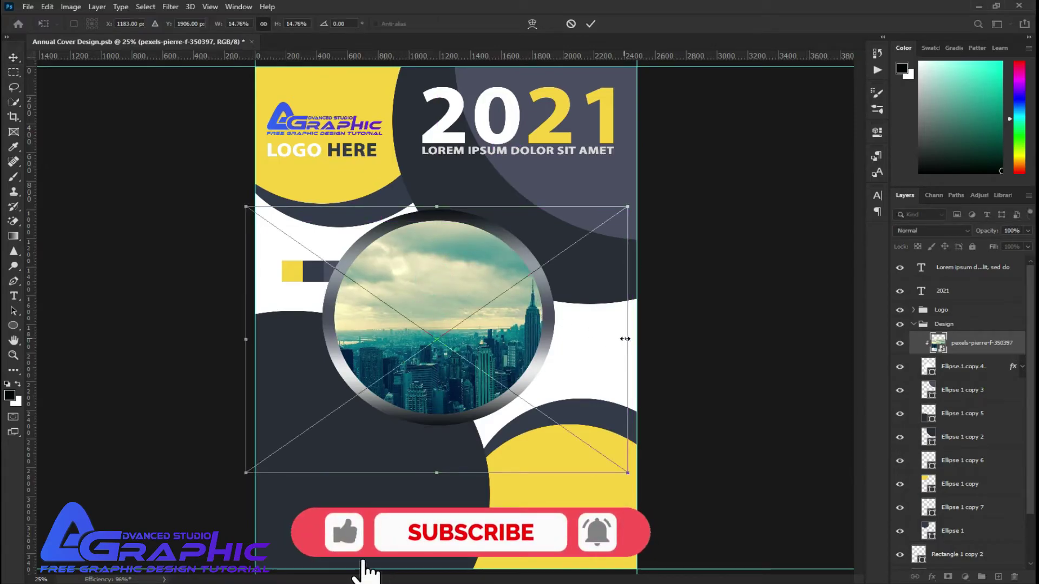
left_click_drag(628, 339, 555, 324)
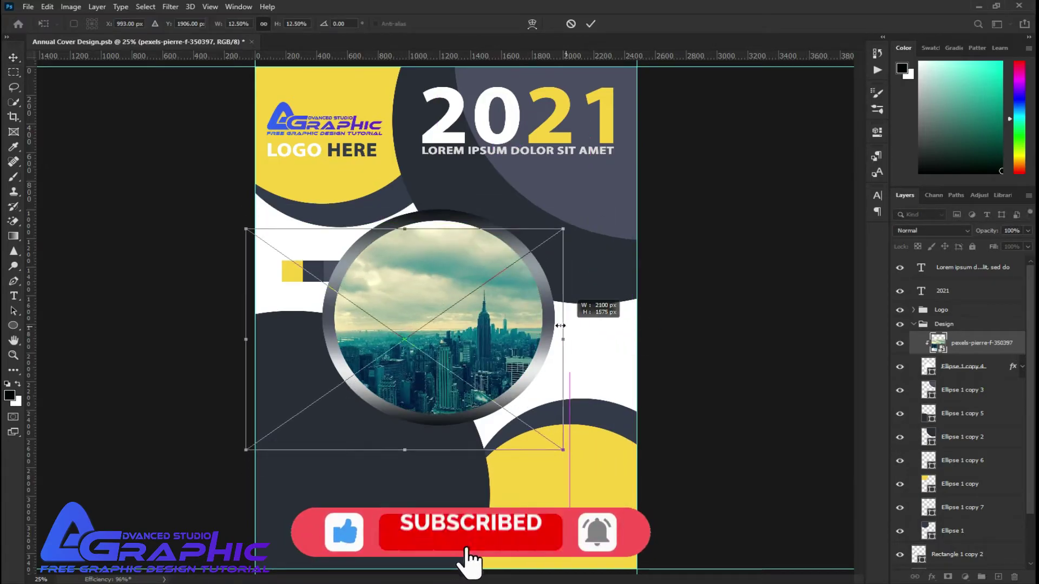
left_click_drag(465, 313, 504, 298)
left_click_drag(588, 318, 572, 317)
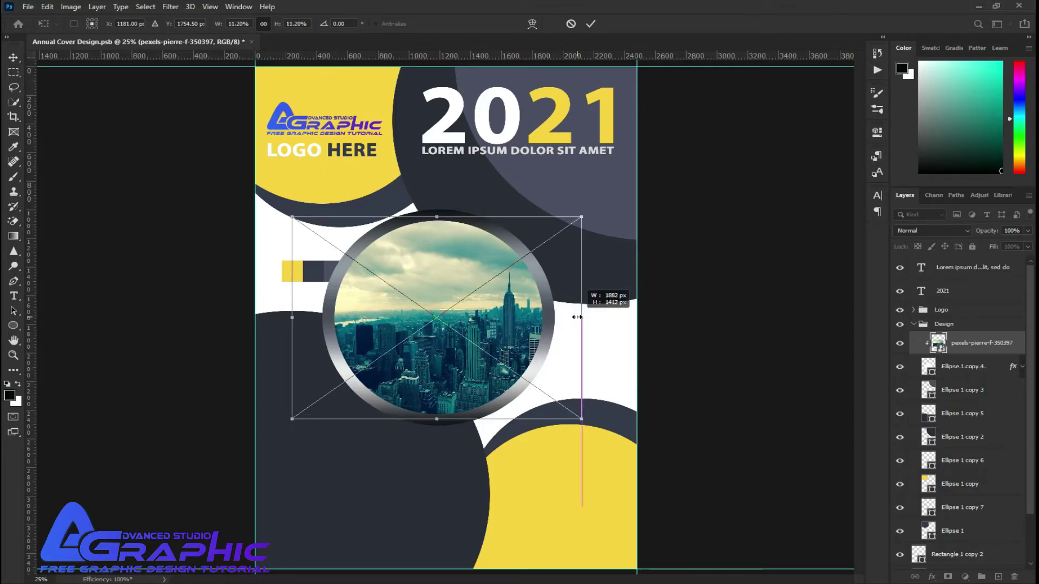
left_click_drag(572, 318, 581, 318)
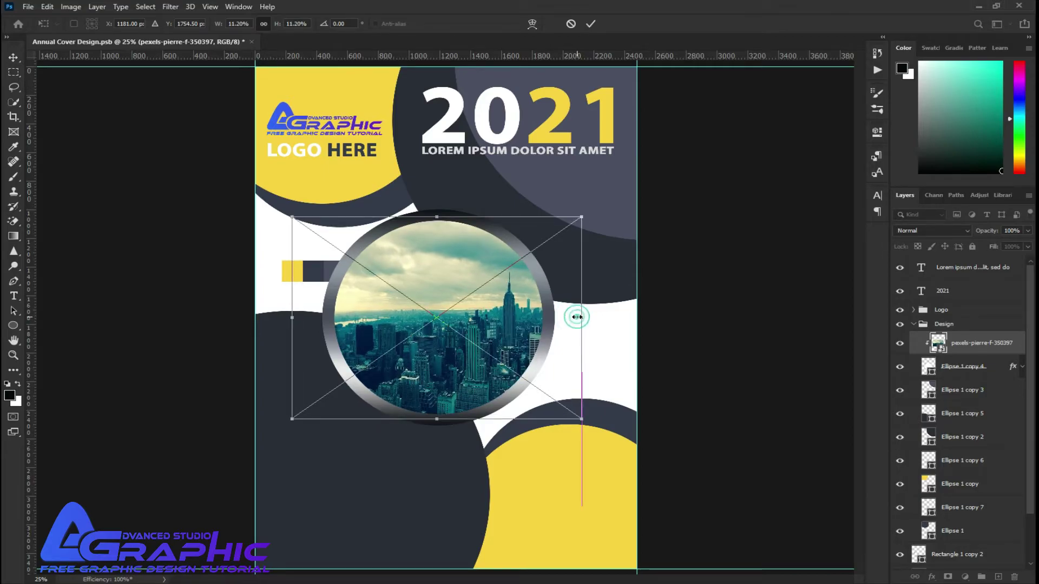
left_click(590, 24)
left_click_drag(477, 319, 460, 325)
key("Return")
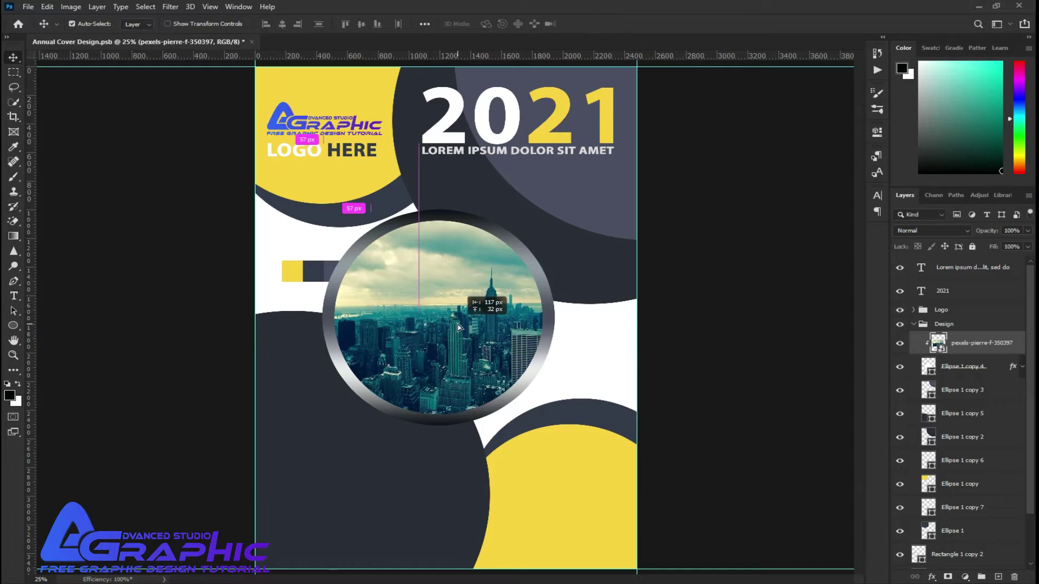
left_click(715, 385)
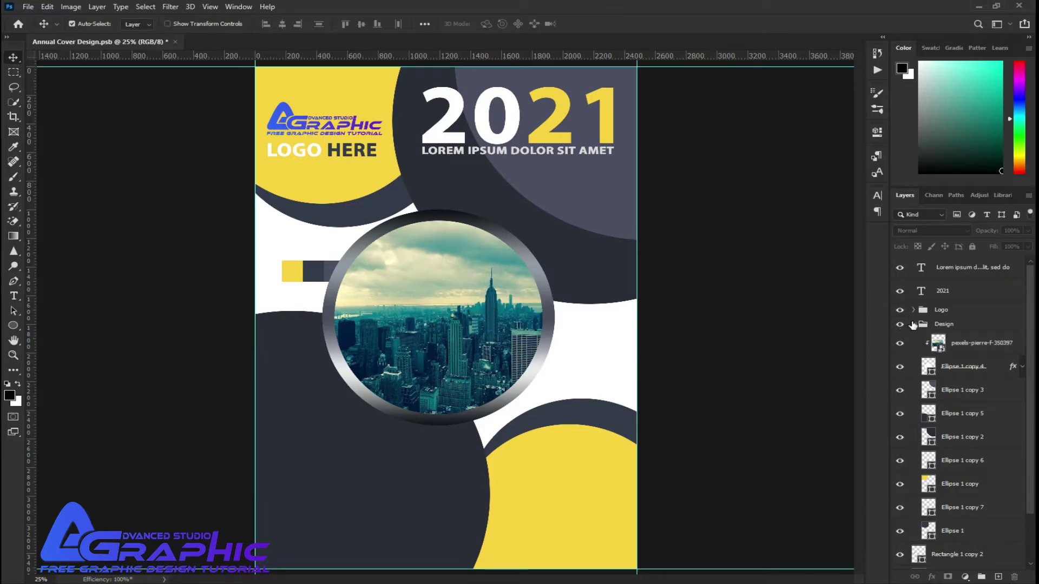
left_click(913, 325)
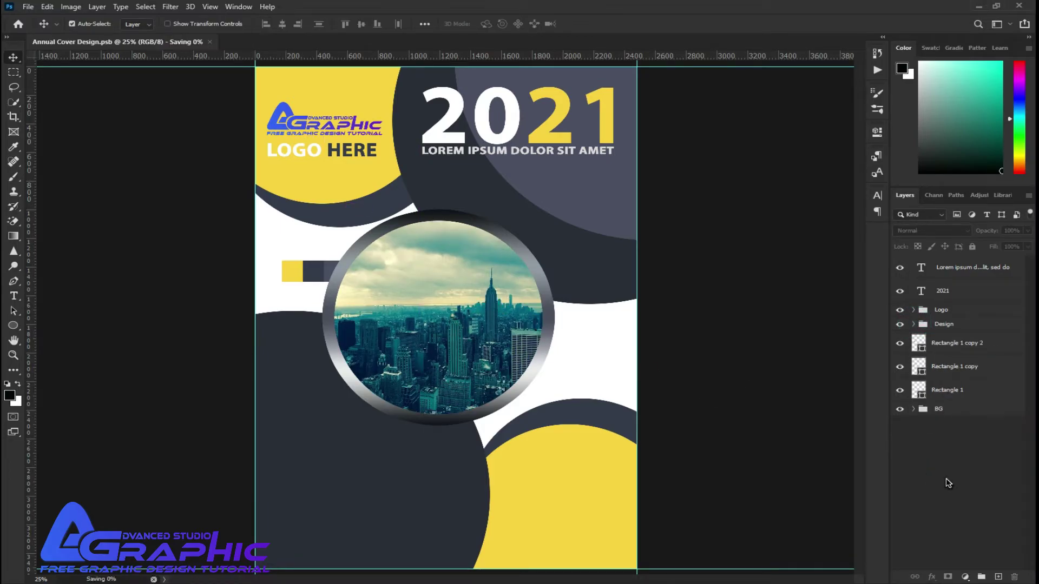
key("ctrl+s")
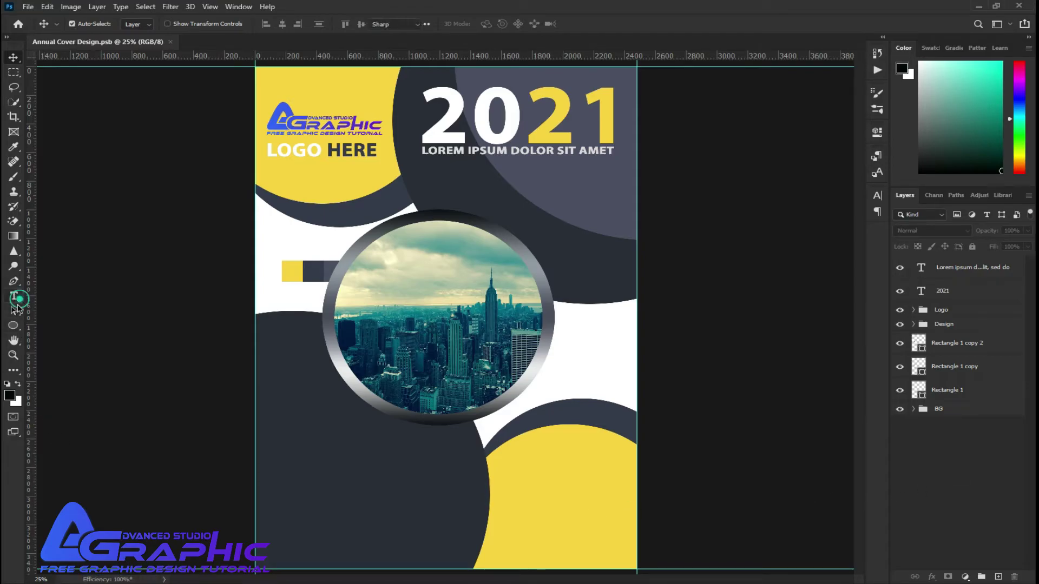
- Type COVER on the lower dark circle and enlarge it to fit beside the circle
left_click(13, 296)
left_click(272, 437)
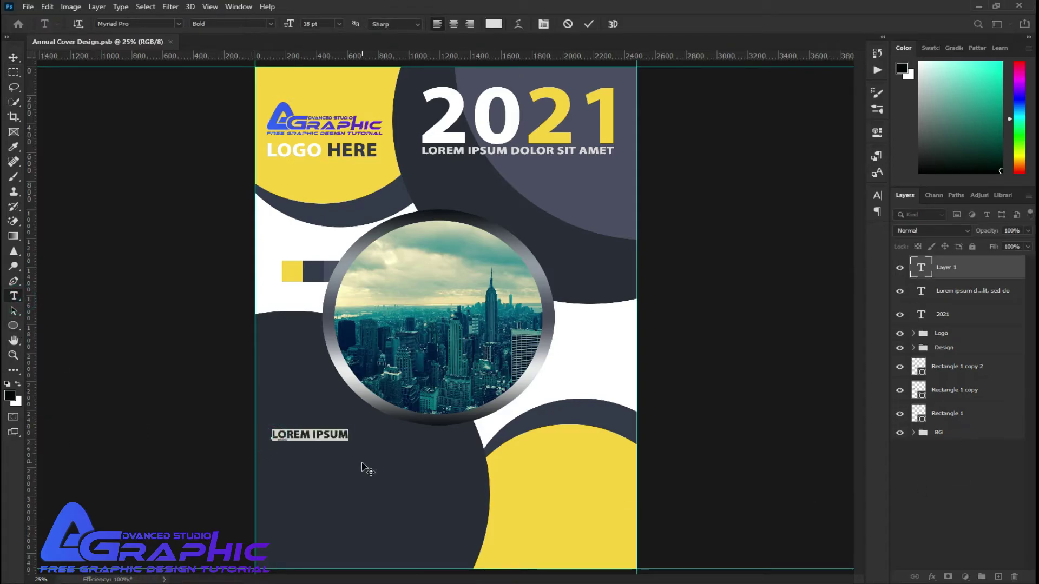
type("COVER")
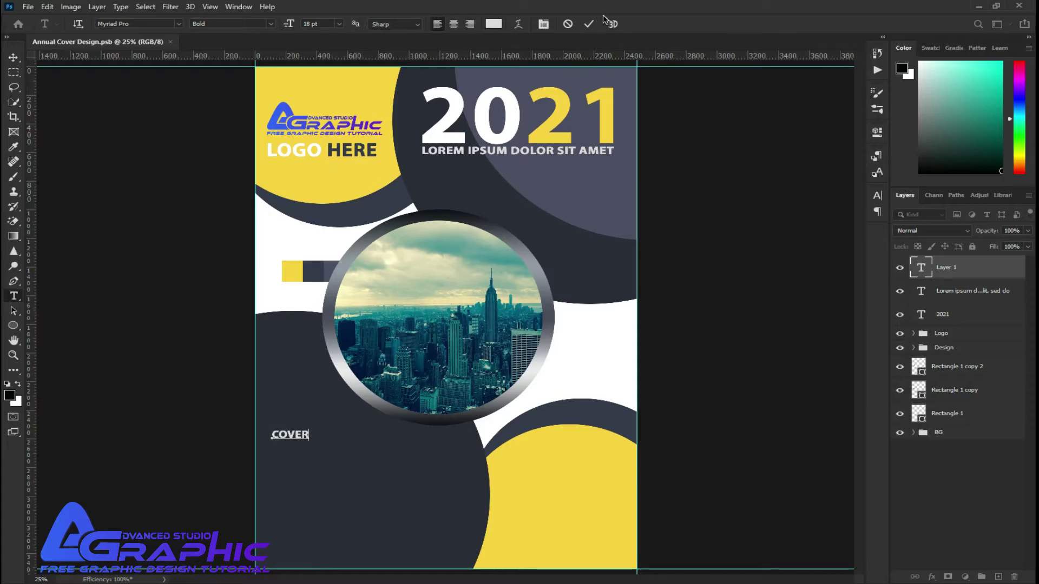
left_click(589, 24)
key("ctrl+t")
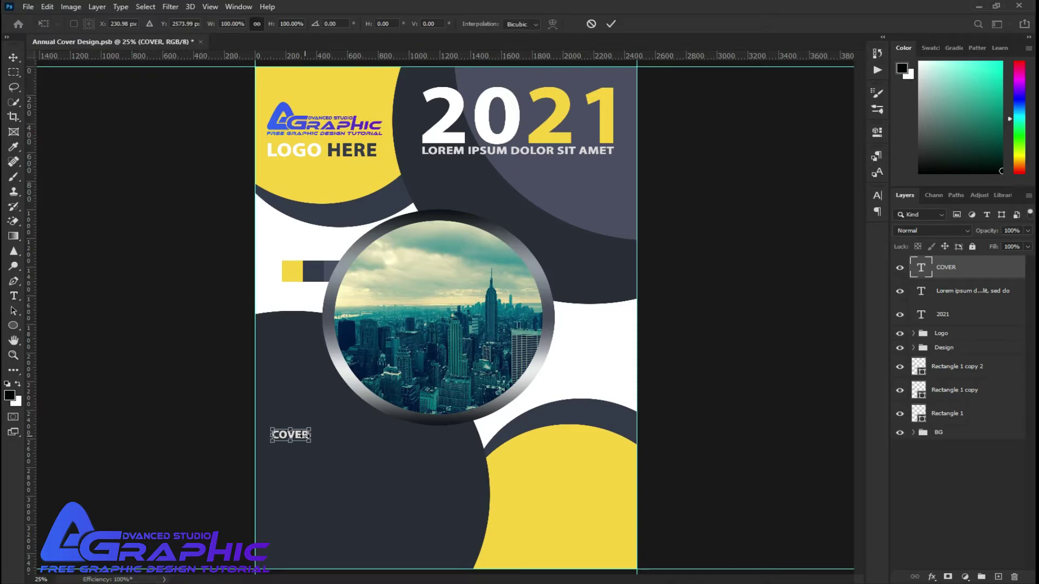
left_click_drag(312, 436, 466, 475)
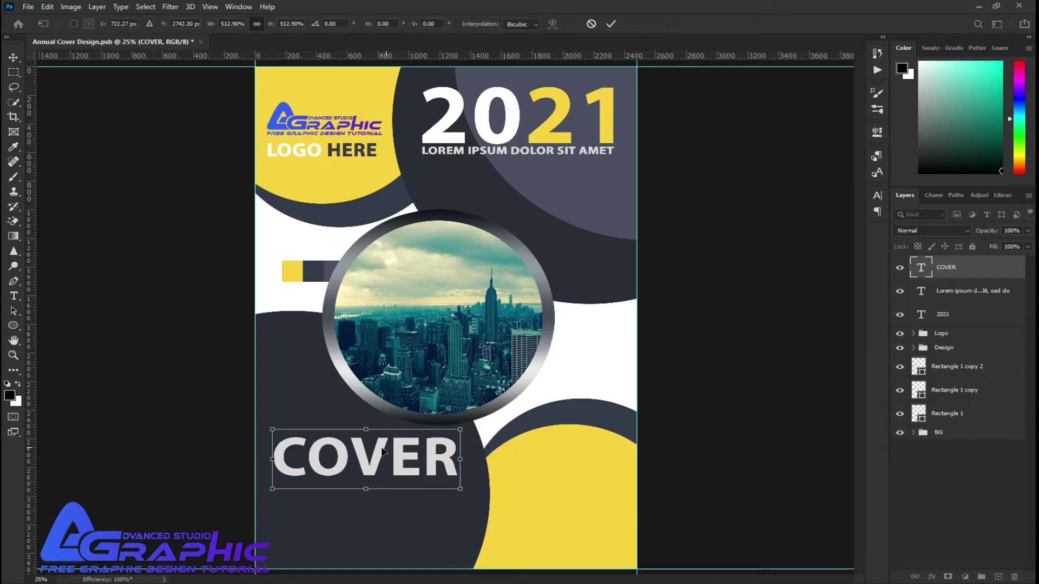
mouse_move(386, 451)
left_mouse_down()
mouse_move(362, 446)
mouse_move(368, 429)
left_mouse_up()
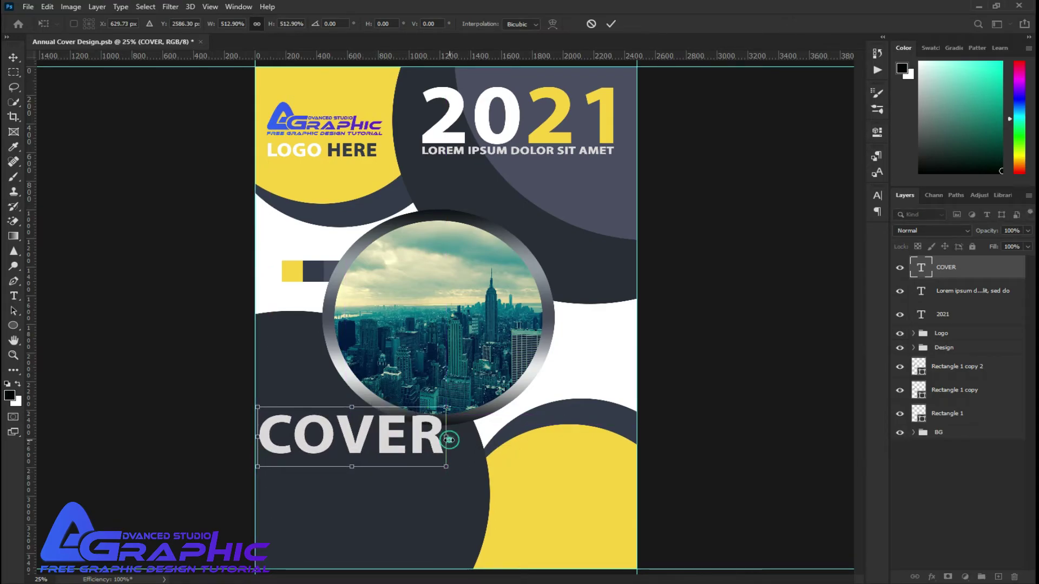
left_click_drag(449, 439, 404, 448)
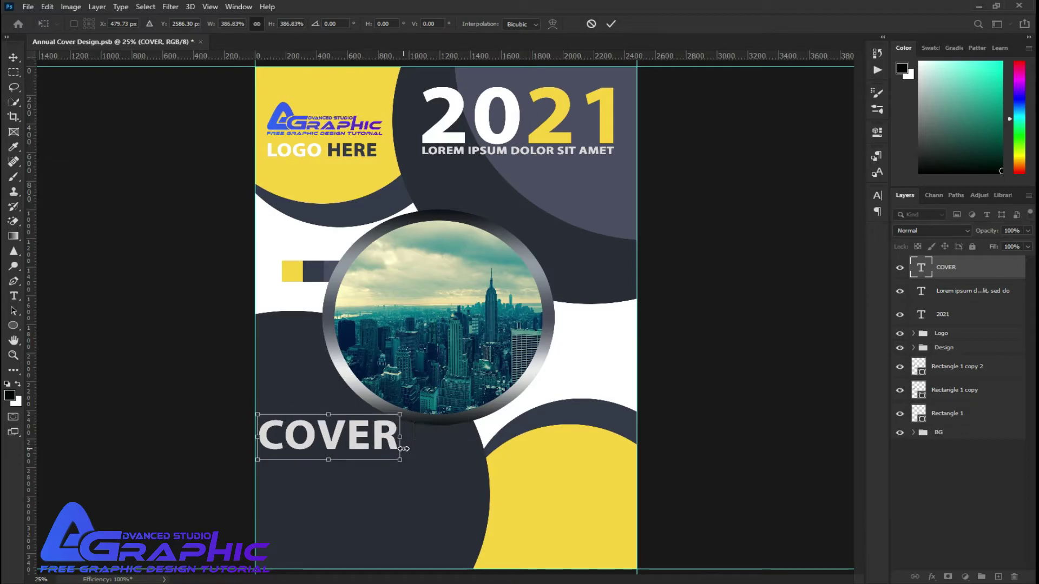
double_click(355, 436)
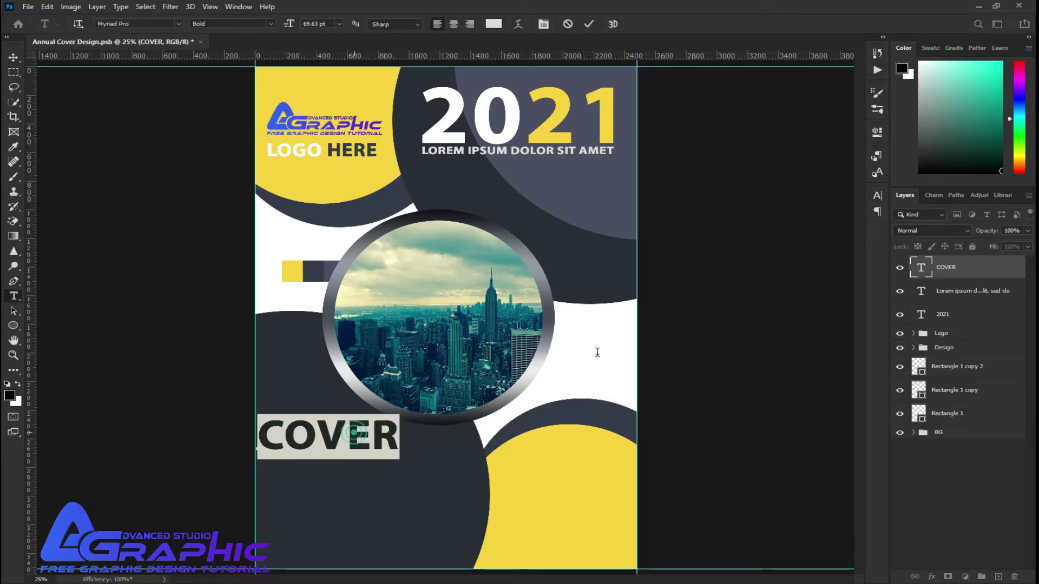
- Change the COVER title from bold to Regular font style
left_click(877, 196)
left_click(855, 212)
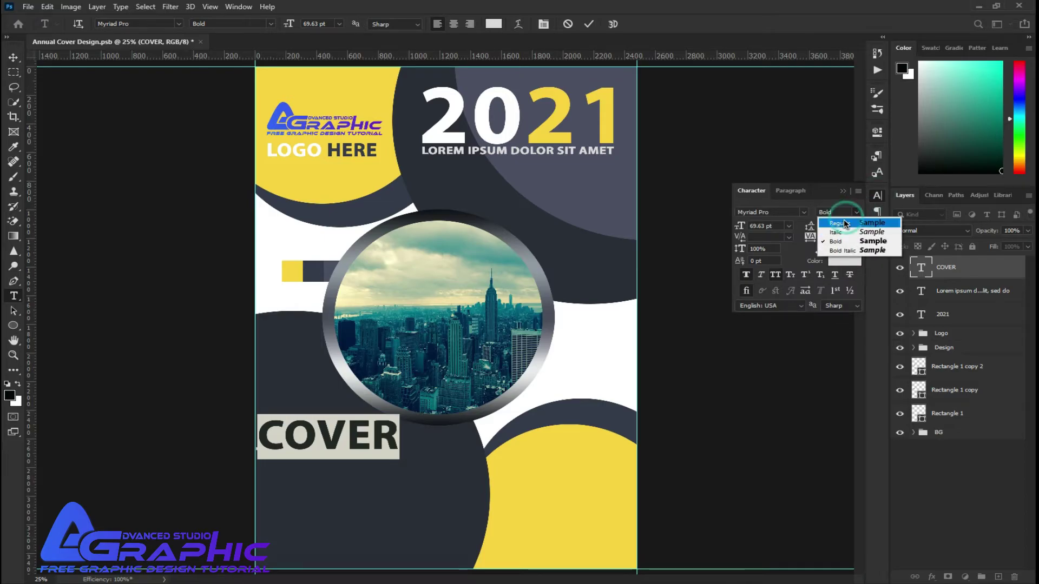
left_click(845, 223)
left_click(588, 24)
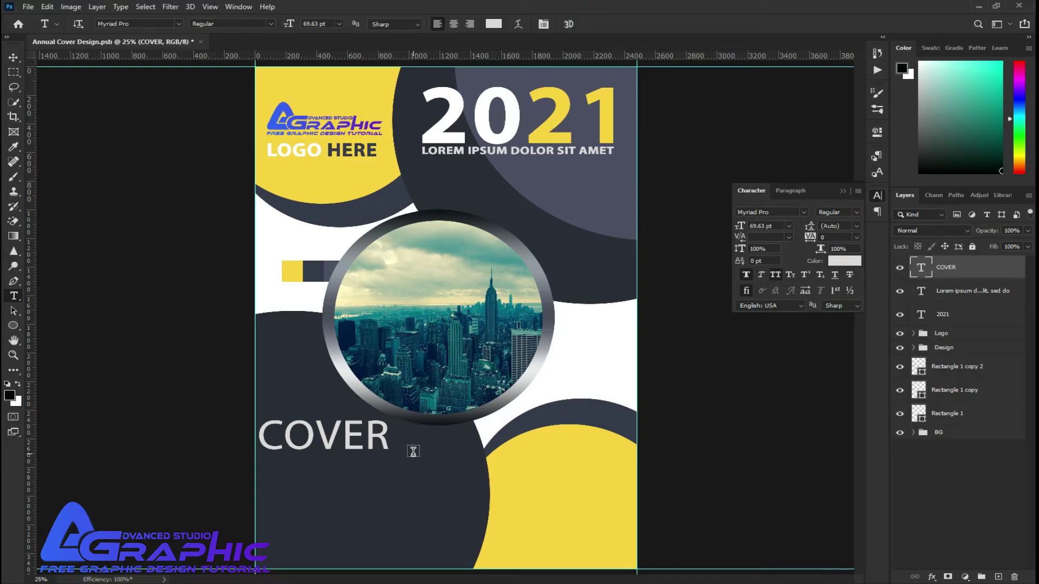
key("v")
left_click(452, 363)
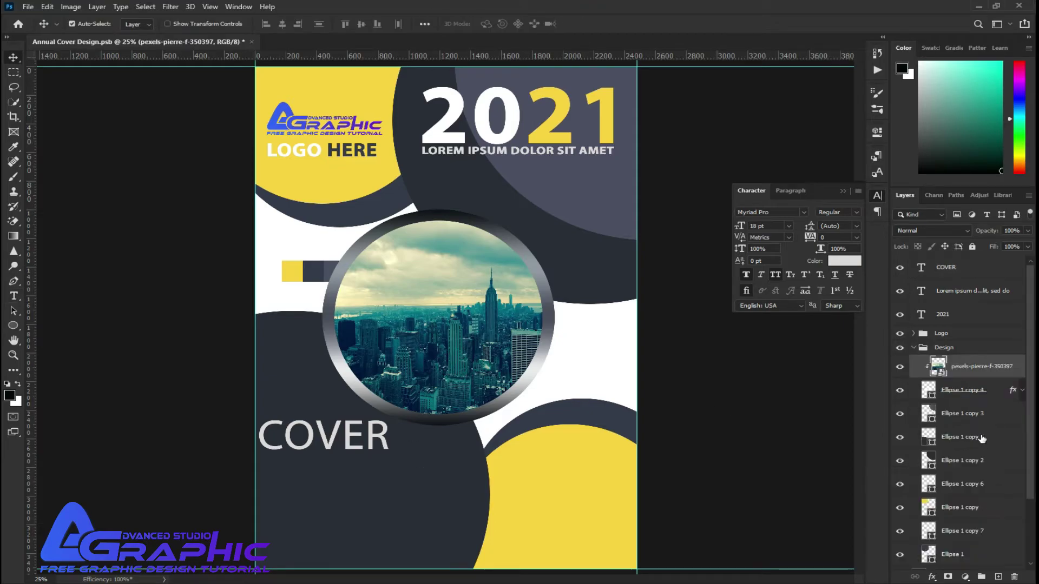
- Move the photo and its ring slightly up and right together
left_click(964, 390, "shift")
left_click_drag(470, 301, 478, 278)
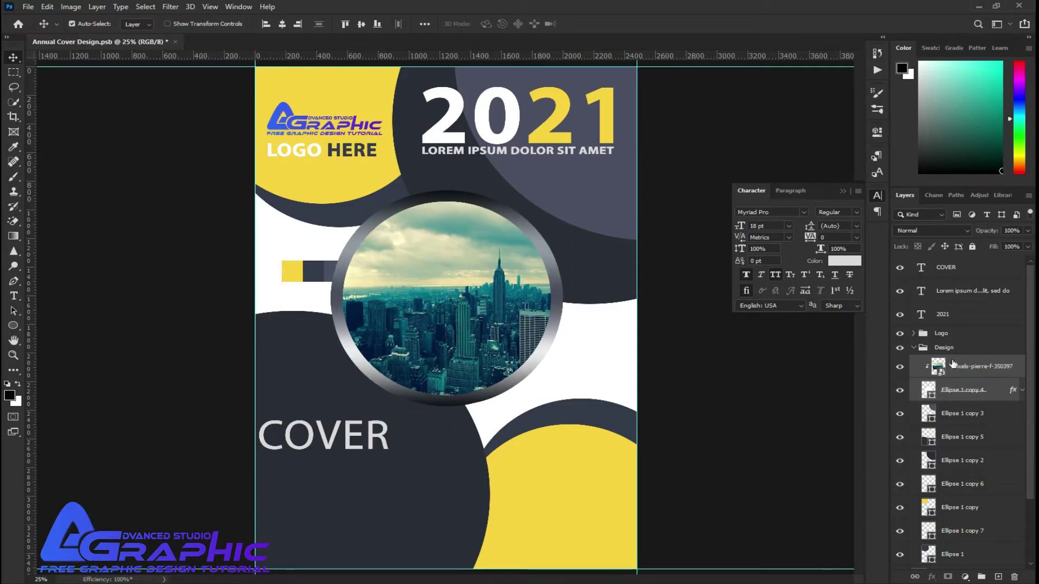
left_click(914, 348)
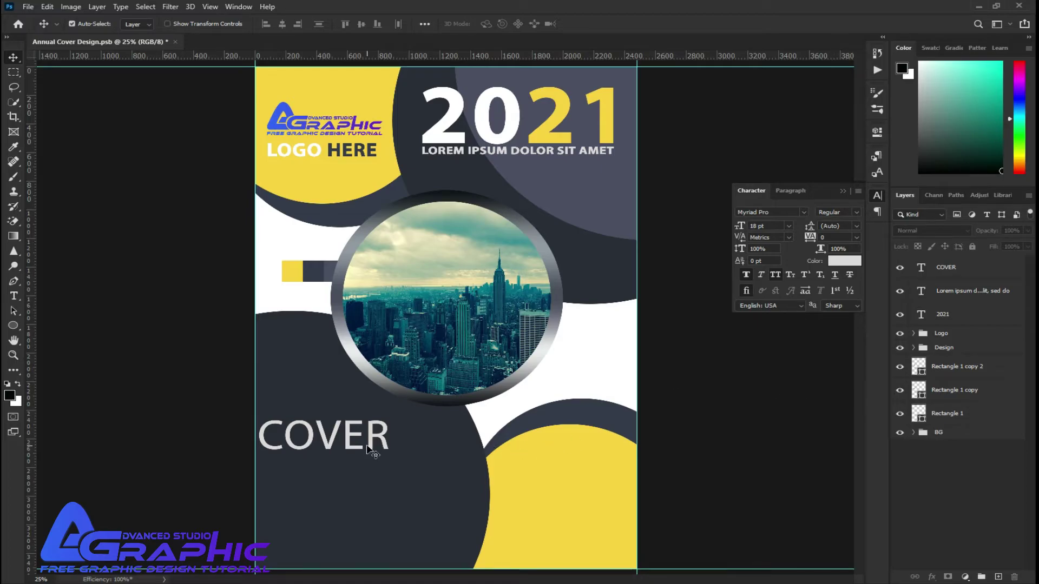
- Enlarge the COVER title to about 121%
left_click(351, 436)
key("ctrl+t")
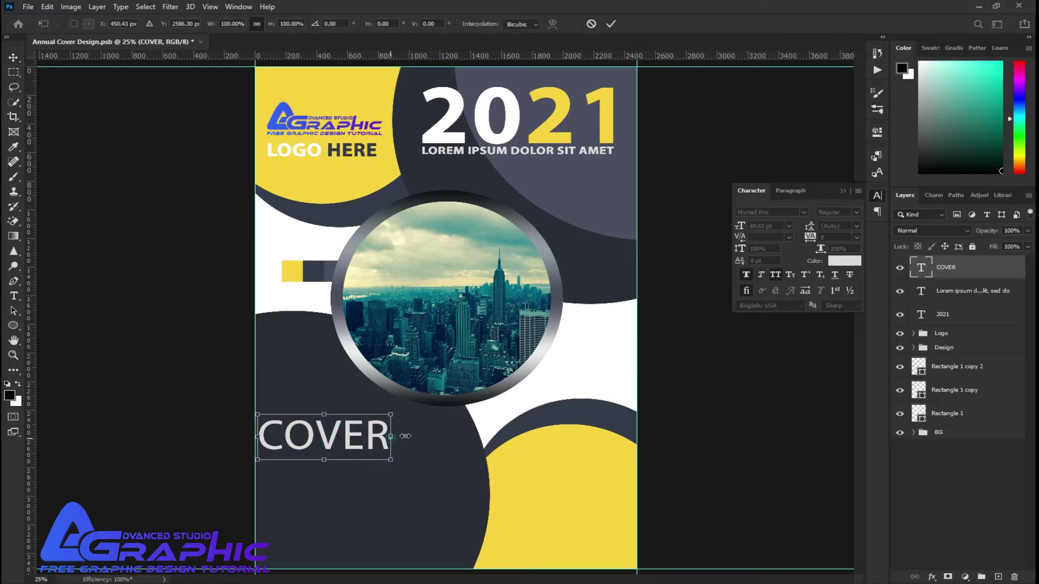
mouse_move(405, 436)
left_mouse_down()
mouse_move(420, 436)
mouse_move(403, 417)
left_mouse_up()
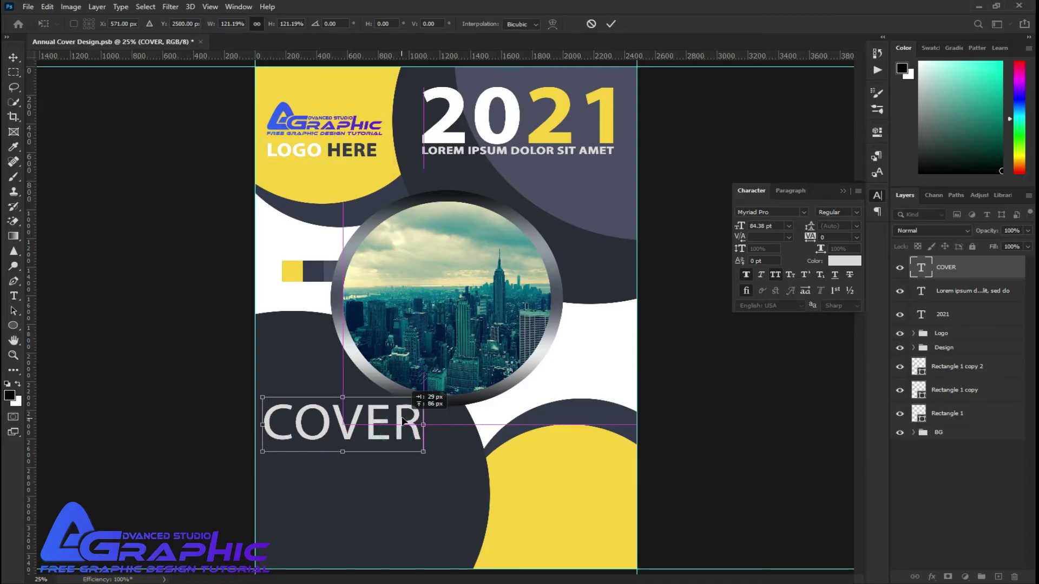
left_click(608, 25)
- Duplicate COVER below itself and retype the copy as bold DESIGN in yellow fad141
left_click_drag(346, 424, 357, 461)
double_click(357, 463)
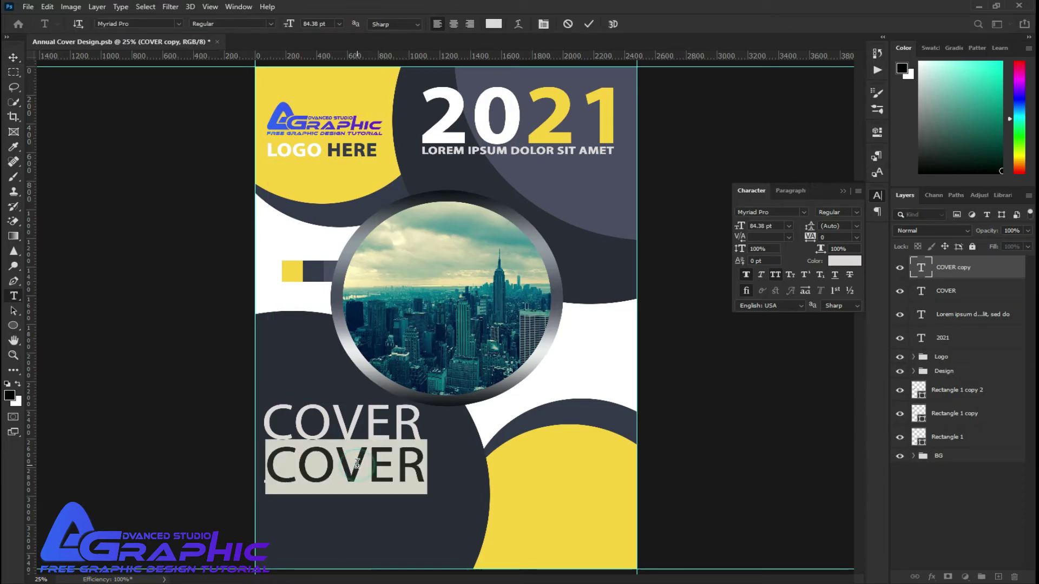
type("DESIGN")
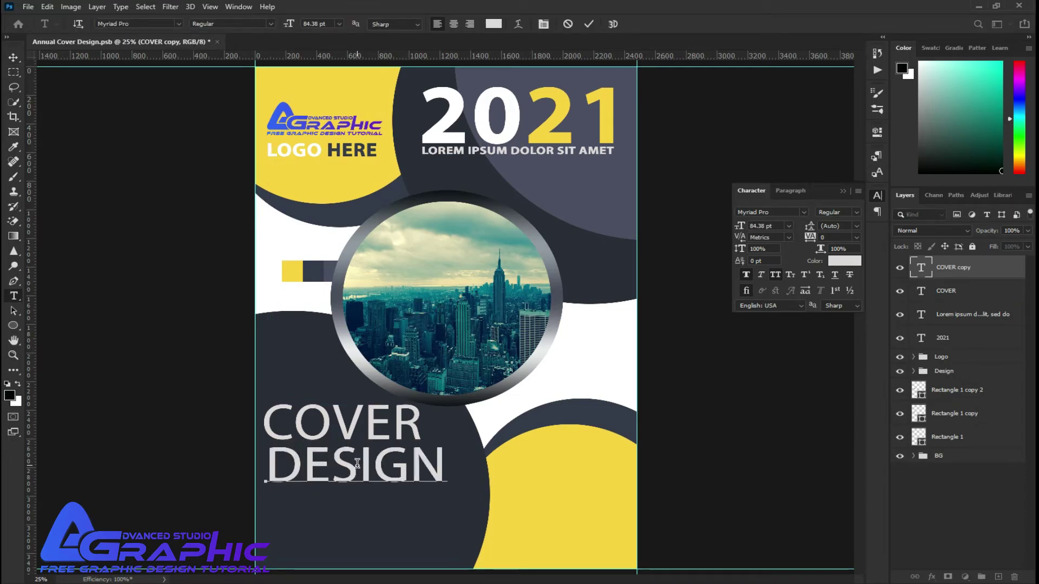
key("ctrl+a")
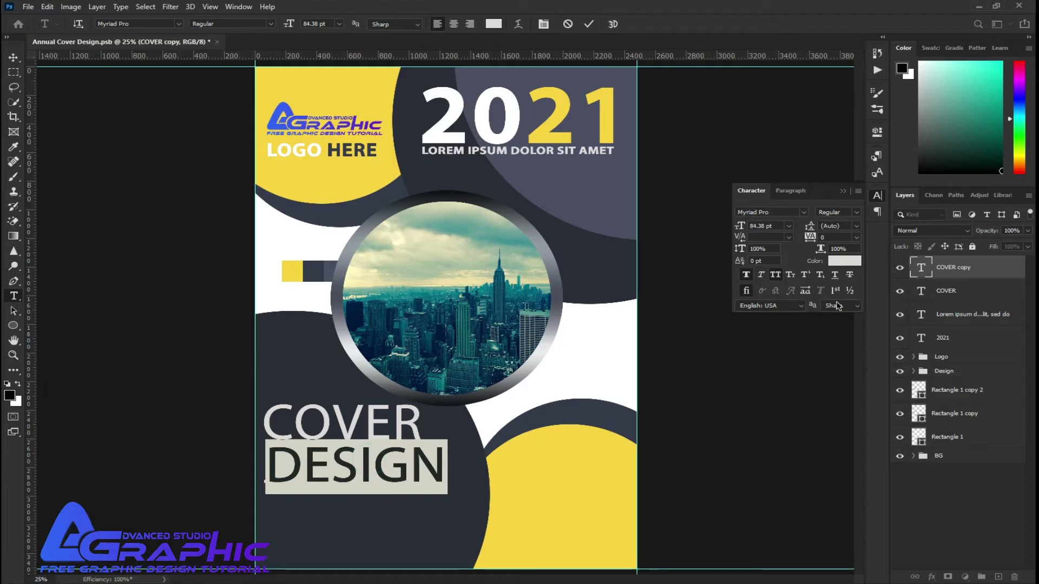
left_click(859, 212)
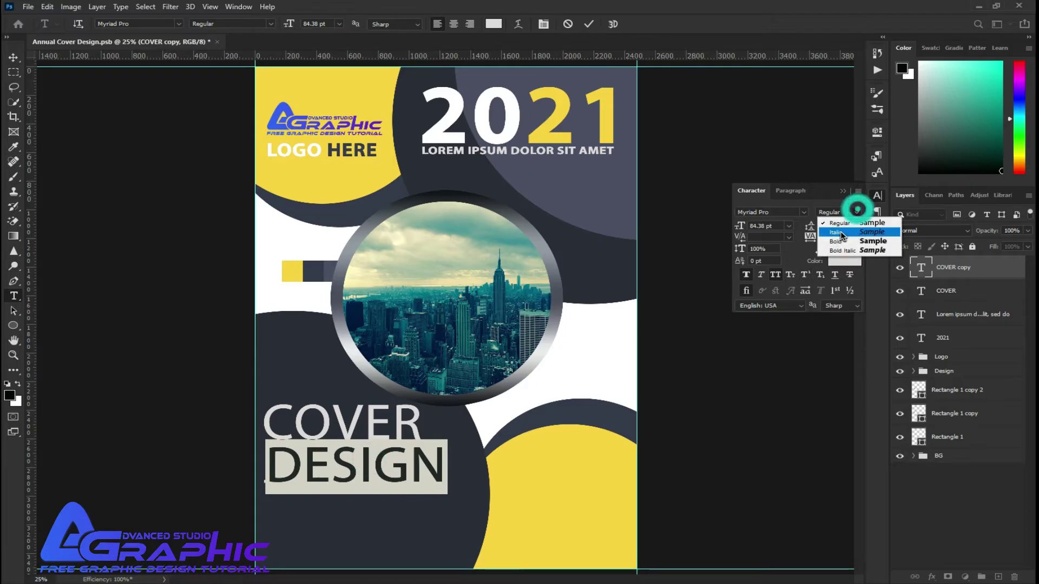
left_click(836, 232)
left_click(492, 25)
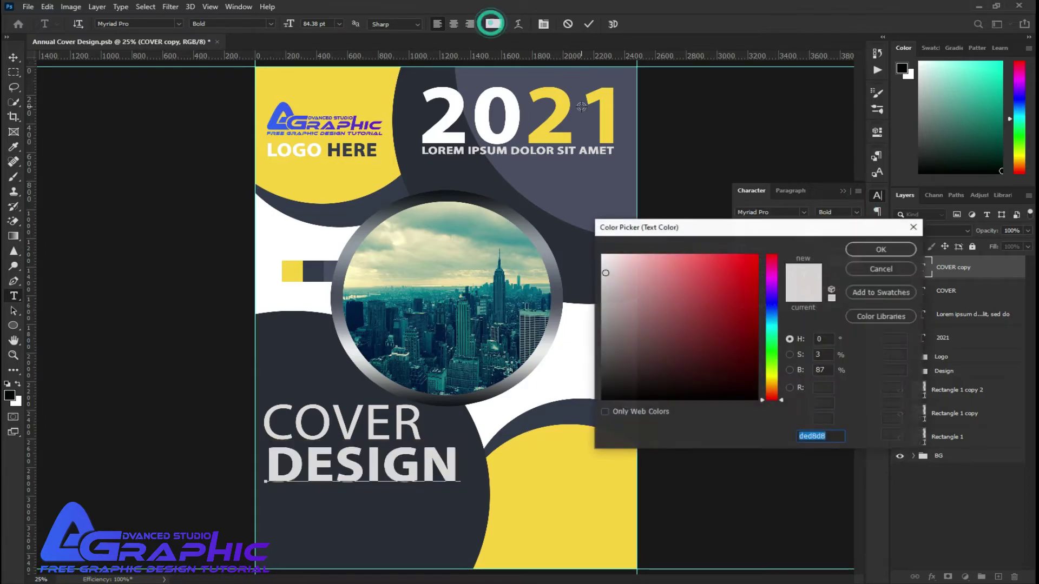
left_click(560, 107)
left_click(913, 253)
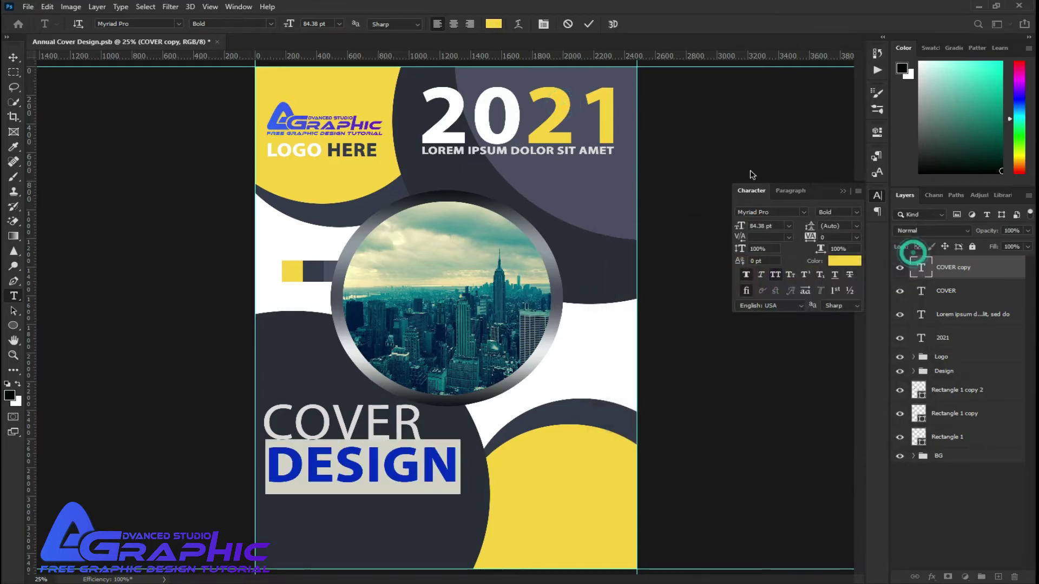
left_click(588, 24)
- Align DESIGN's left edge with the COVER title
key("v")
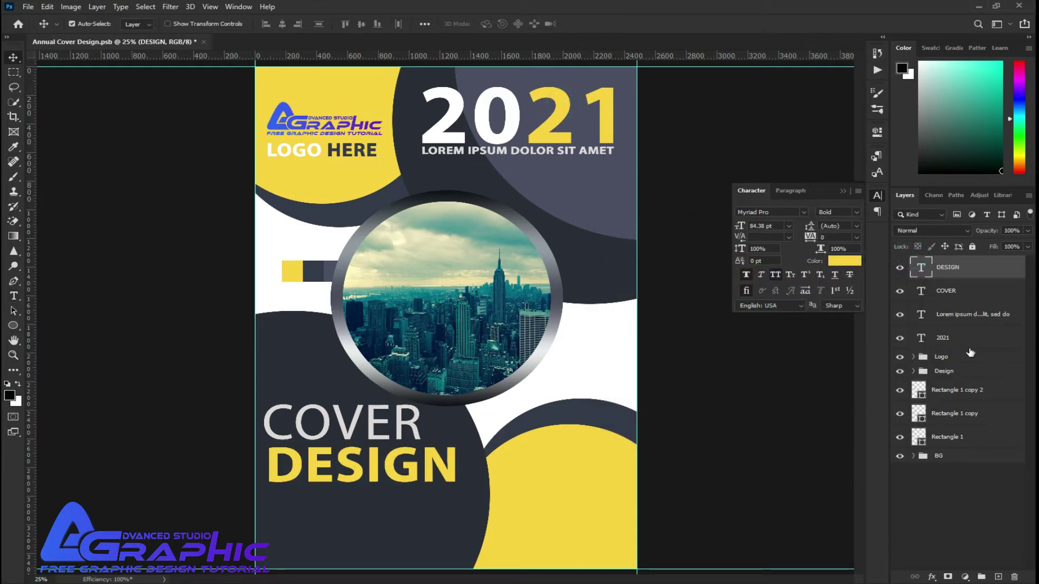
left_click(947, 291, "shift")
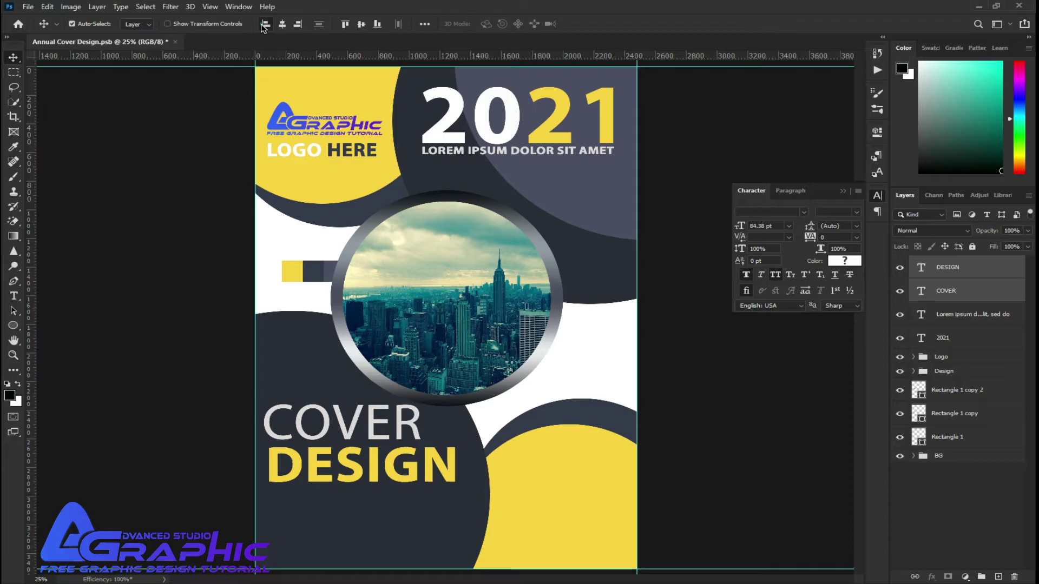
left_click(265, 24)
left_click(952, 522)
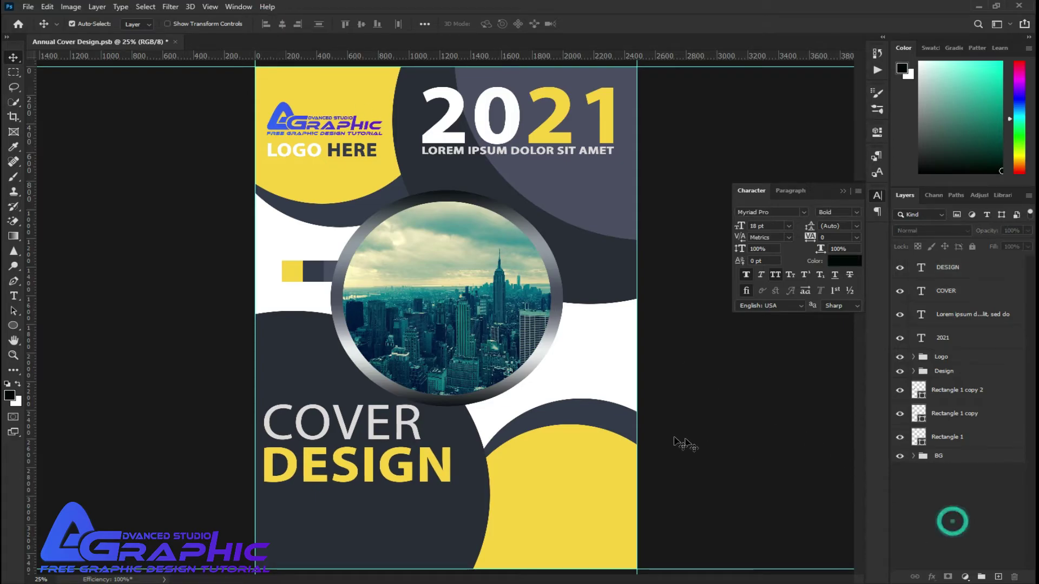
- Scale DESIGN to 83% to match COVER's width, nudge it up, and save
left_click(387, 460)
key("ctrl+t")
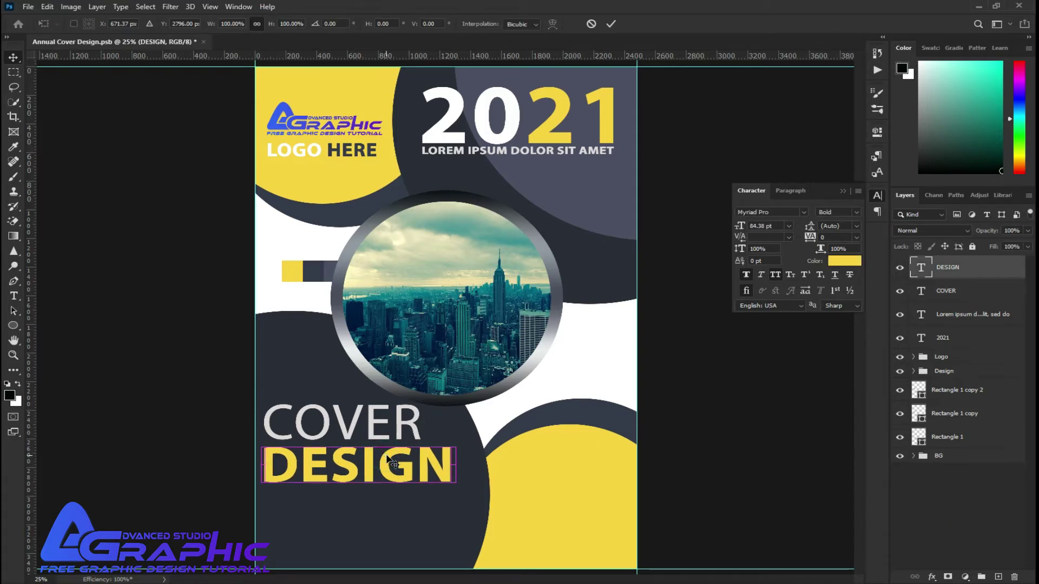
left_click_drag(453, 467, 423, 467)
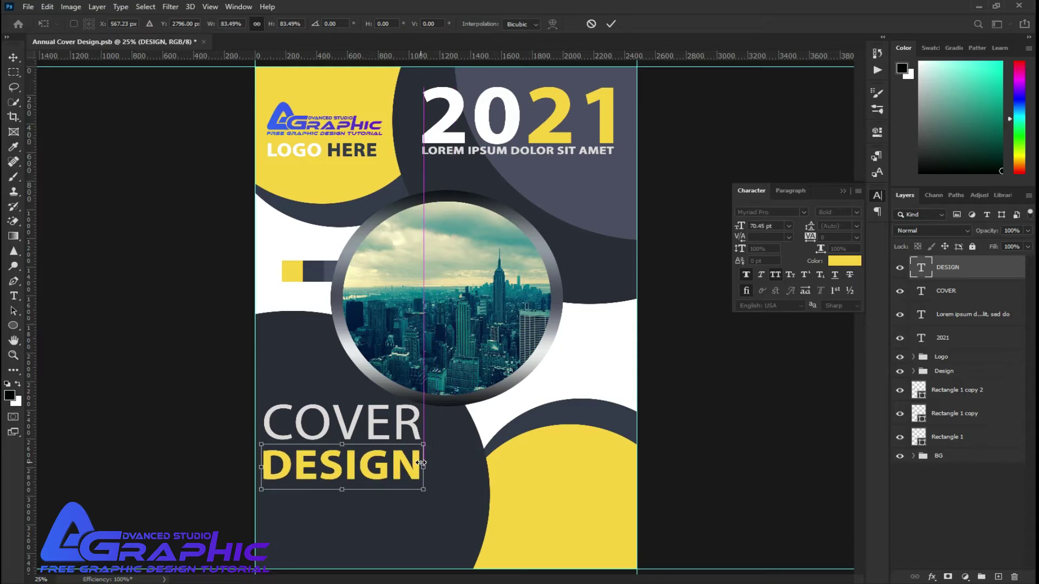
left_click(613, 25)
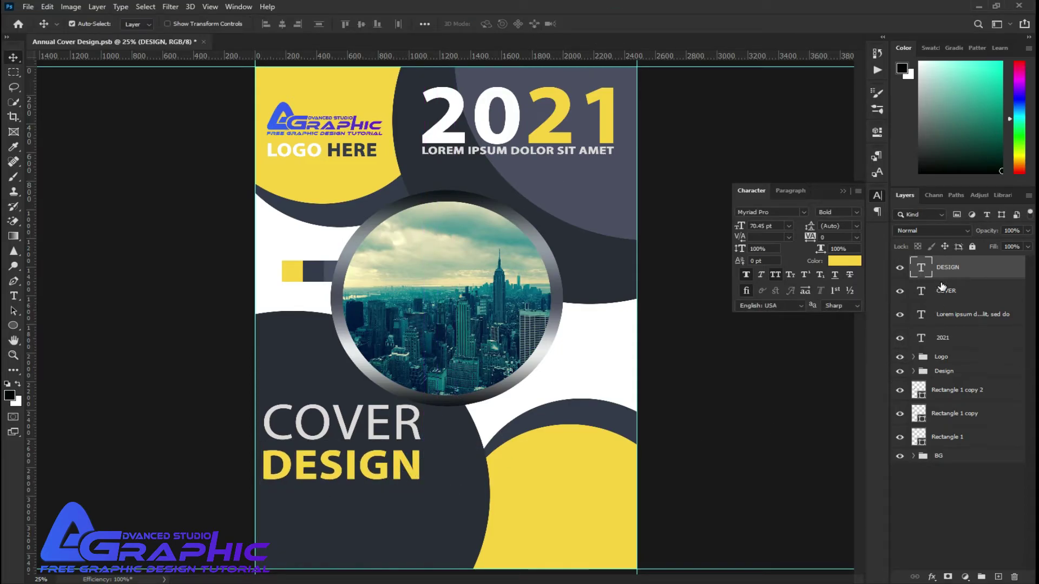
key("Up")
key("Up")
key("Up")
key("Up")
key("Up")
key("Up")
key("Up")
key("Up")
key("Up")
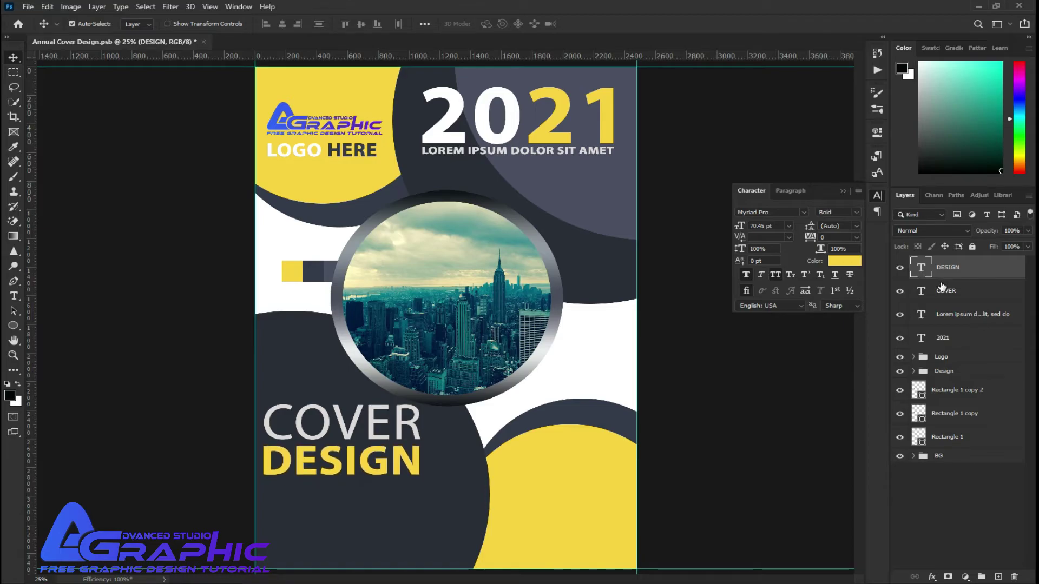
key("Up")
key("Up")
key("Up")
key("Up")
key("Up")
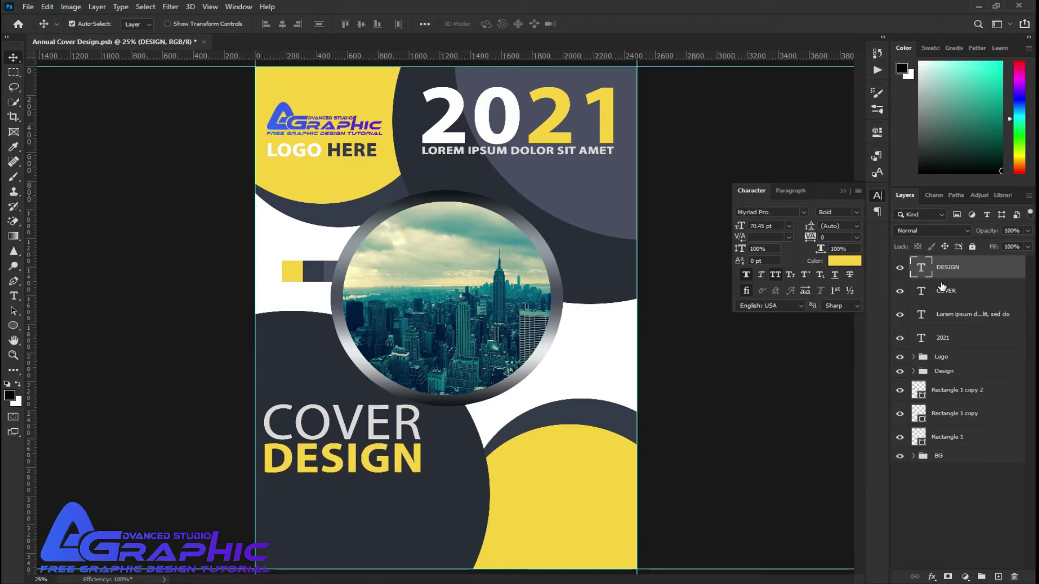
left_click(785, 445)
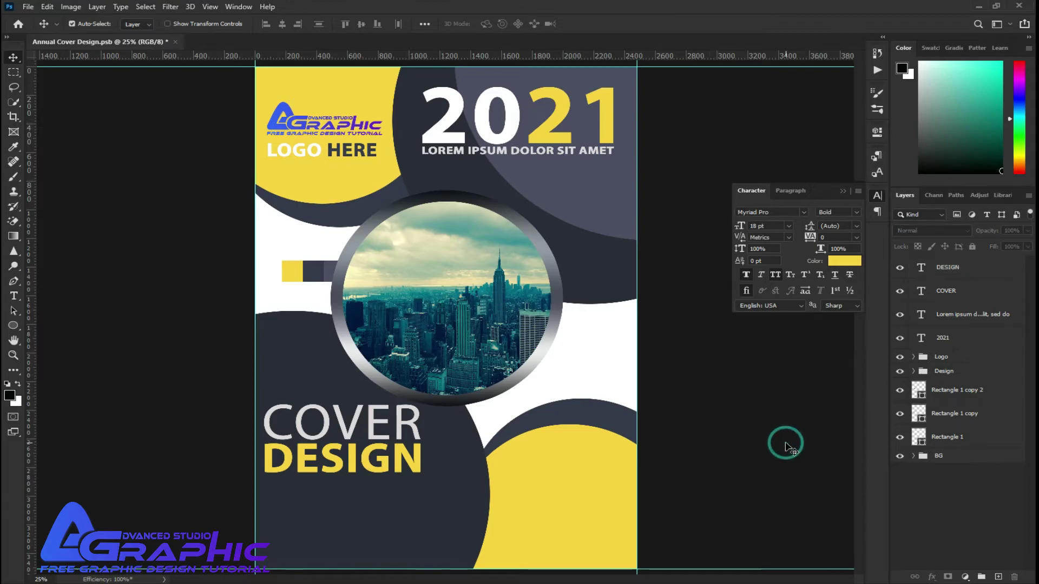
key("ctrl+s")
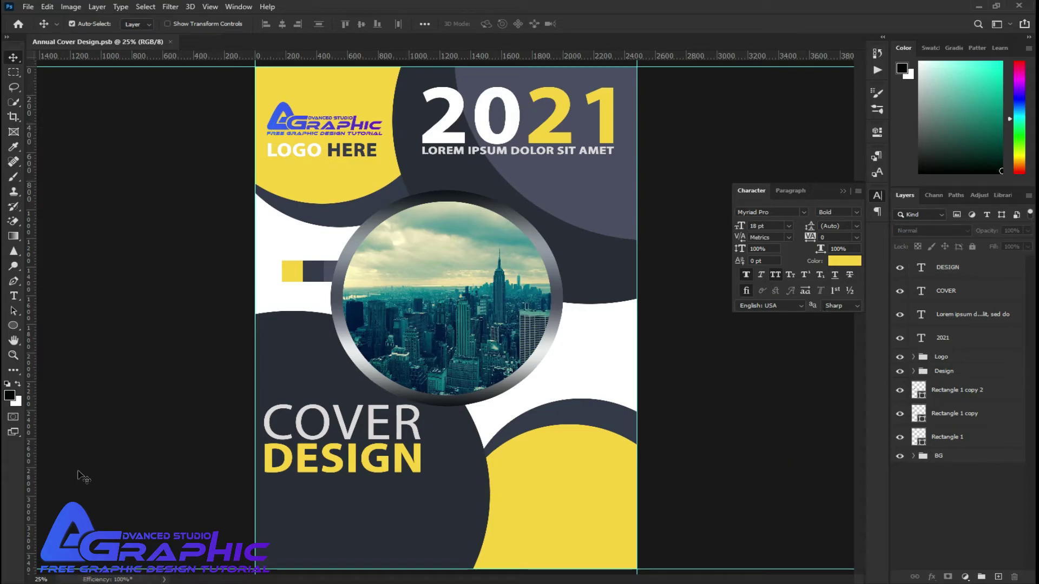
left_click(15, 296)
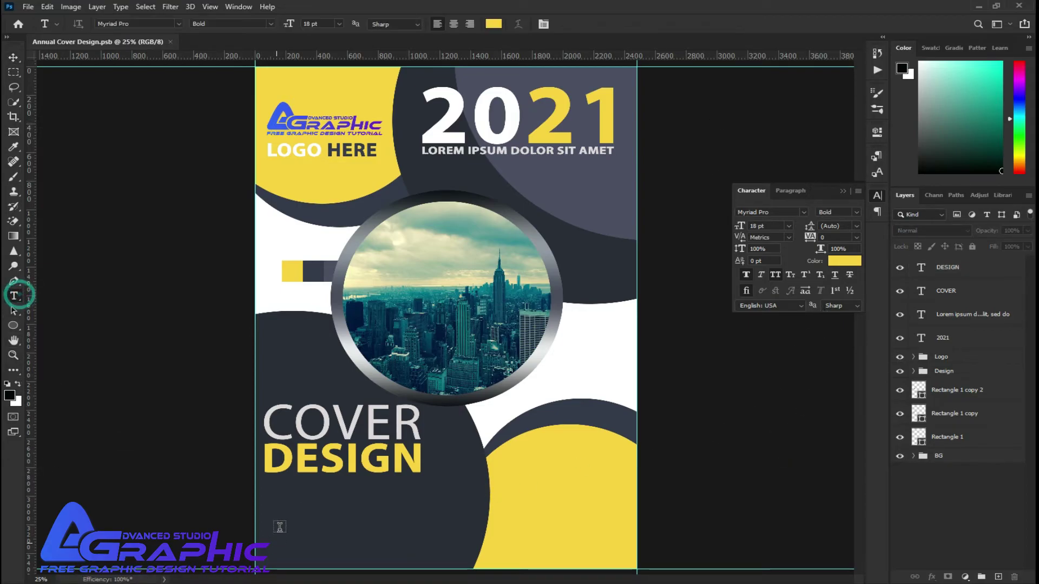
- Add a LOREM IPSUM text line below DESIGN and enlarge it slightly
left_click(265, 485)
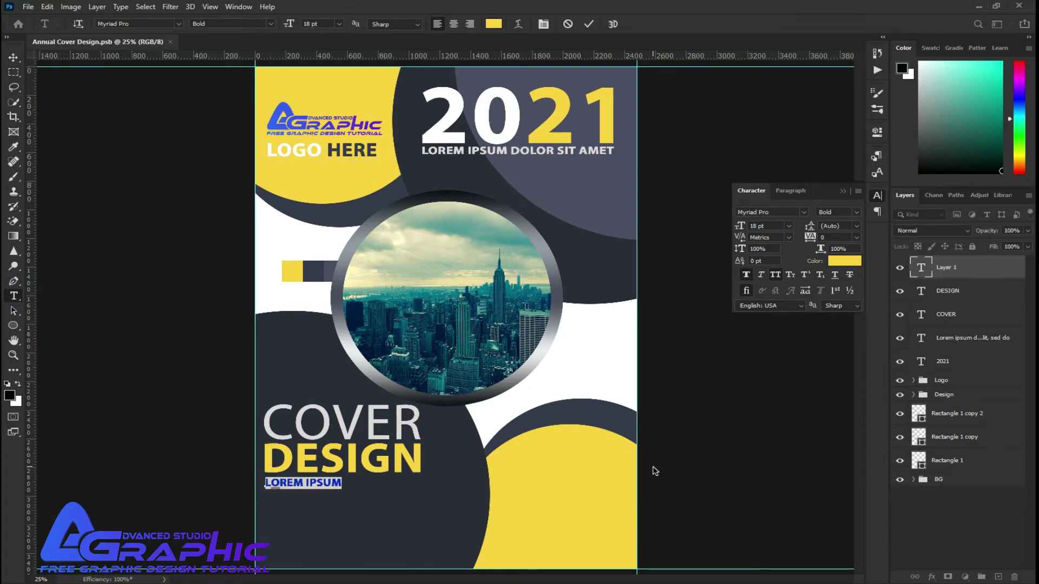
left_click(589, 24)
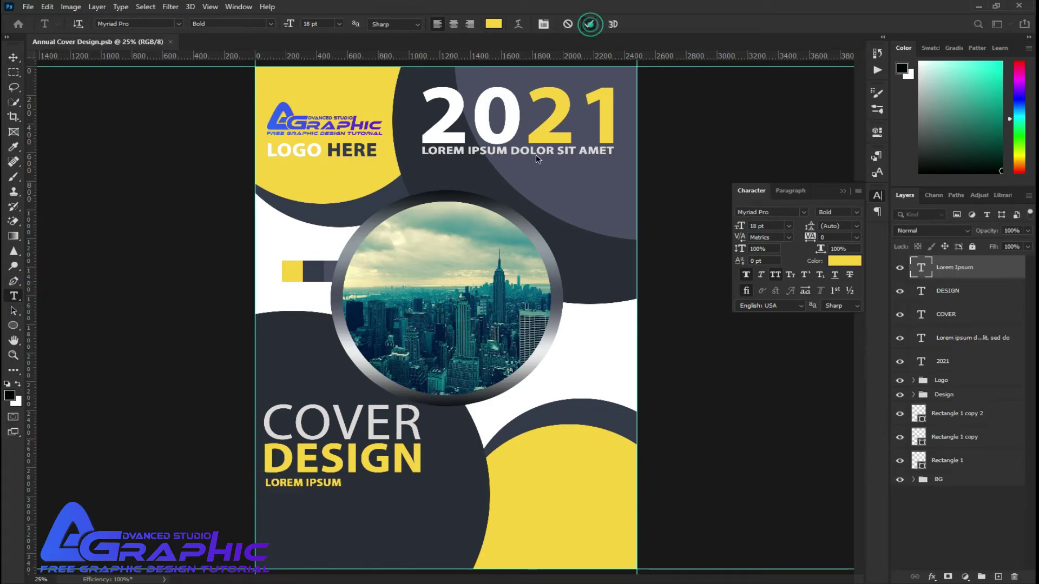
key("ctrl+t")
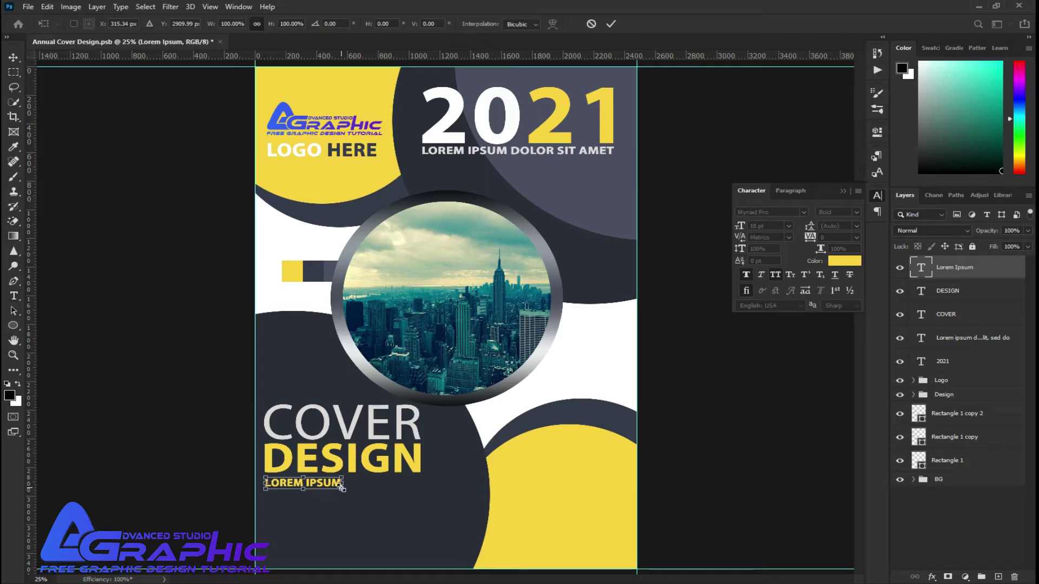
left_click_drag(344, 490, 363, 492)
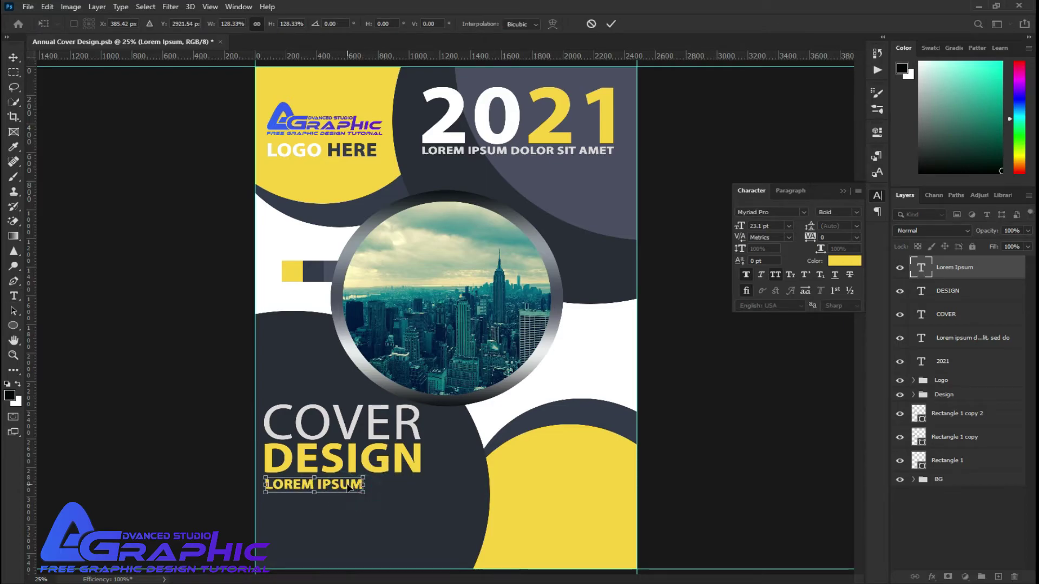
key("Return")
- Change the LOREM IPSUM text colour to white
left_click(347, 483)
double_click(347, 484)
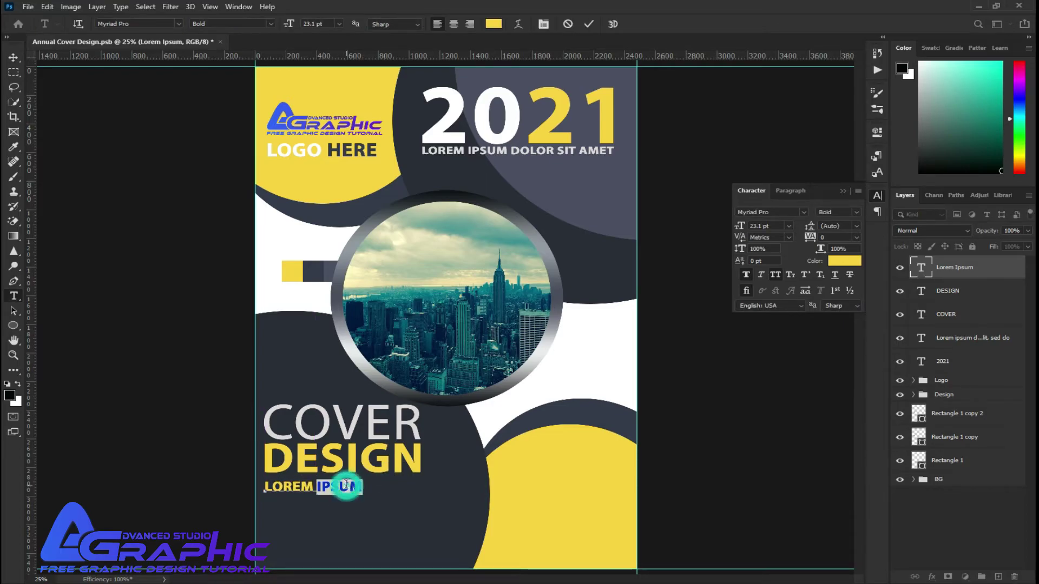
left_click(493, 24)
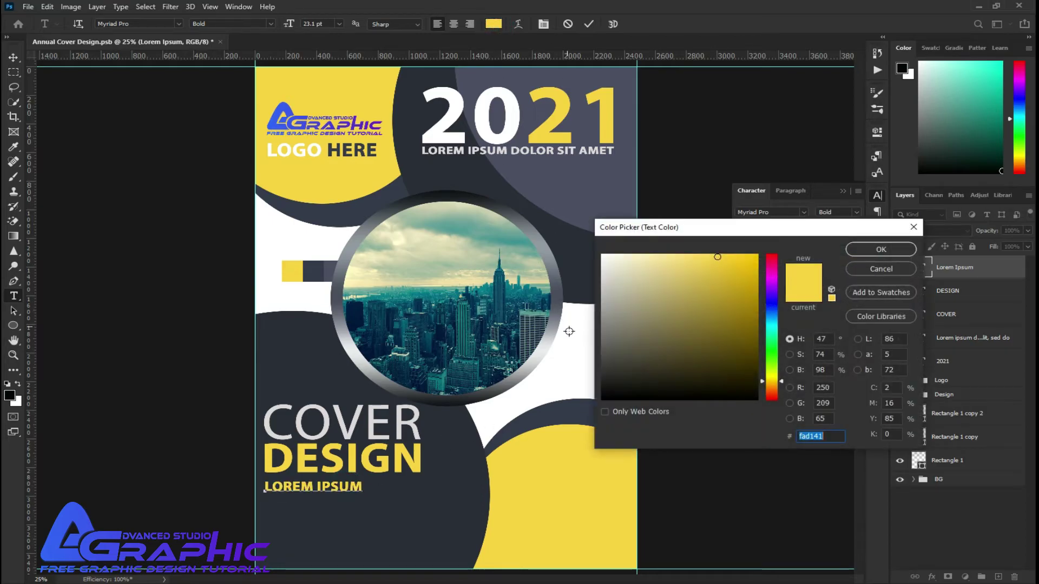
left_click(569, 334)
left_click(881, 249)
left_click(589, 24)
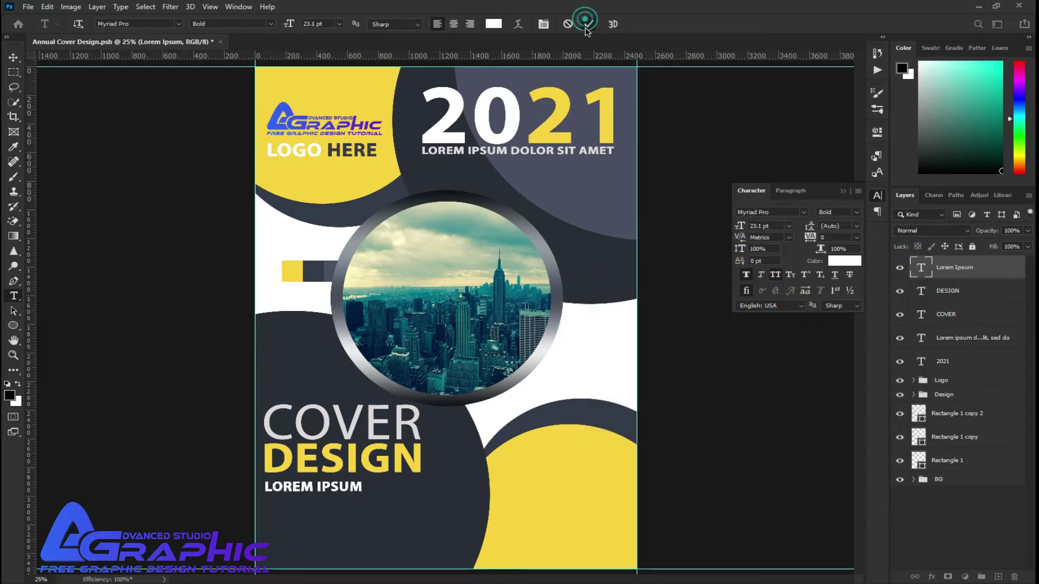
- Draw a thin rectangle under LOREM IPSUM and fill it white
right_click(14, 326)
left_click(49, 321)
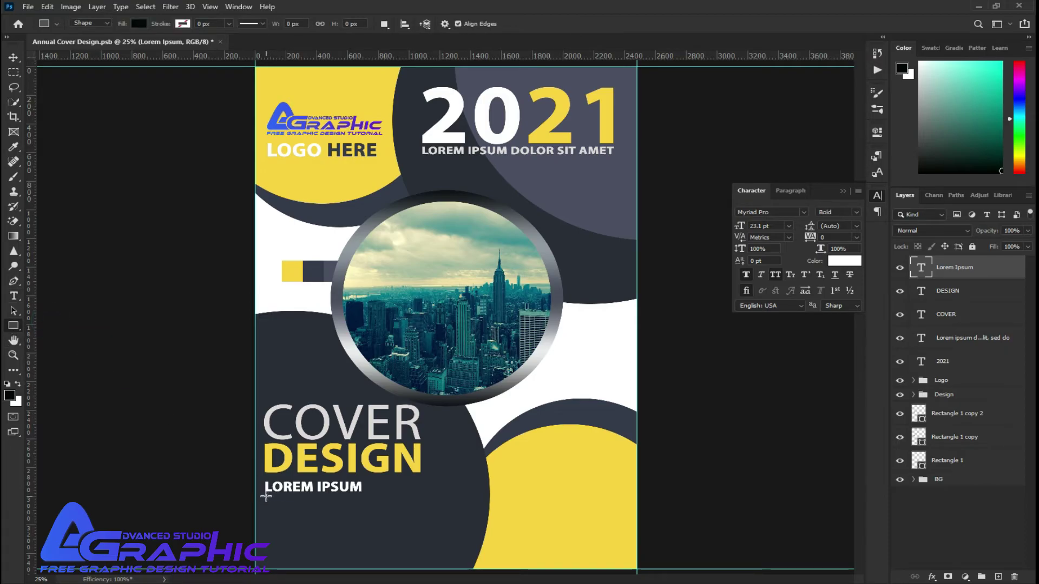
mouse_move(266, 497)
left_mouse_down()
mouse_move(462, 498)
mouse_move(430, 500)
left_mouse_up()
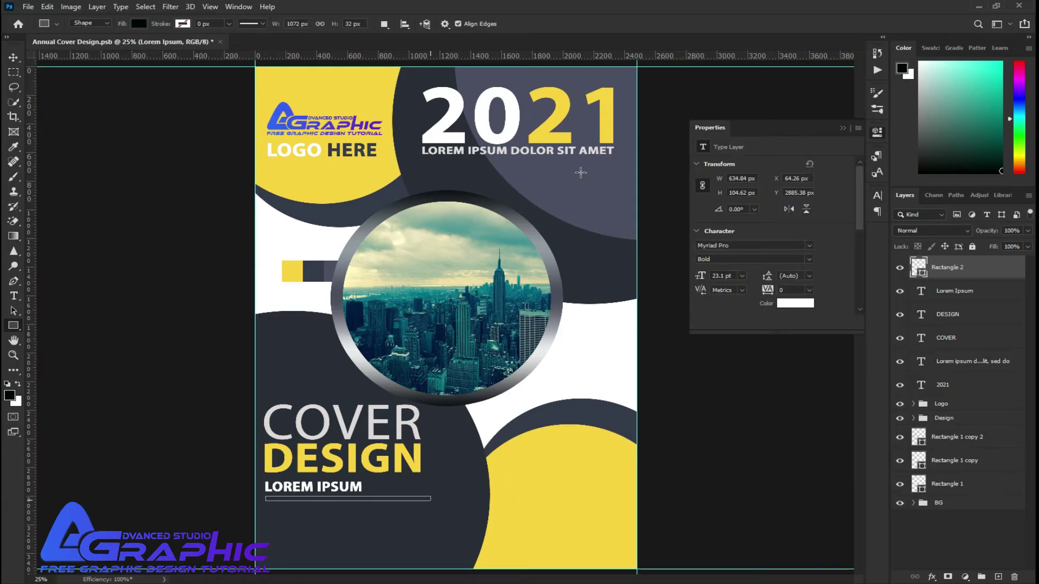
left_click(703, 200)
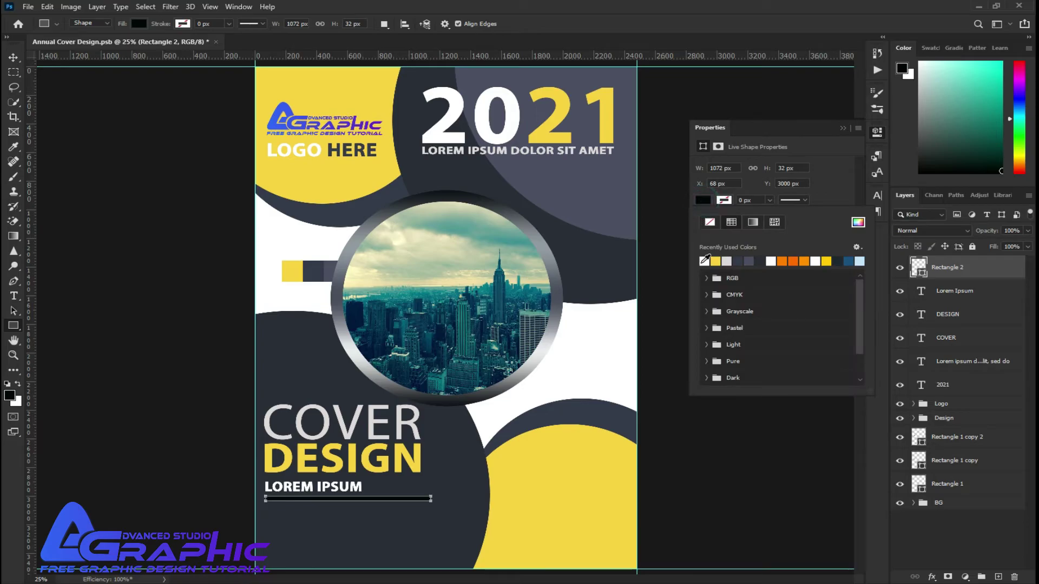
left_click(704, 261)
left_click(843, 130)
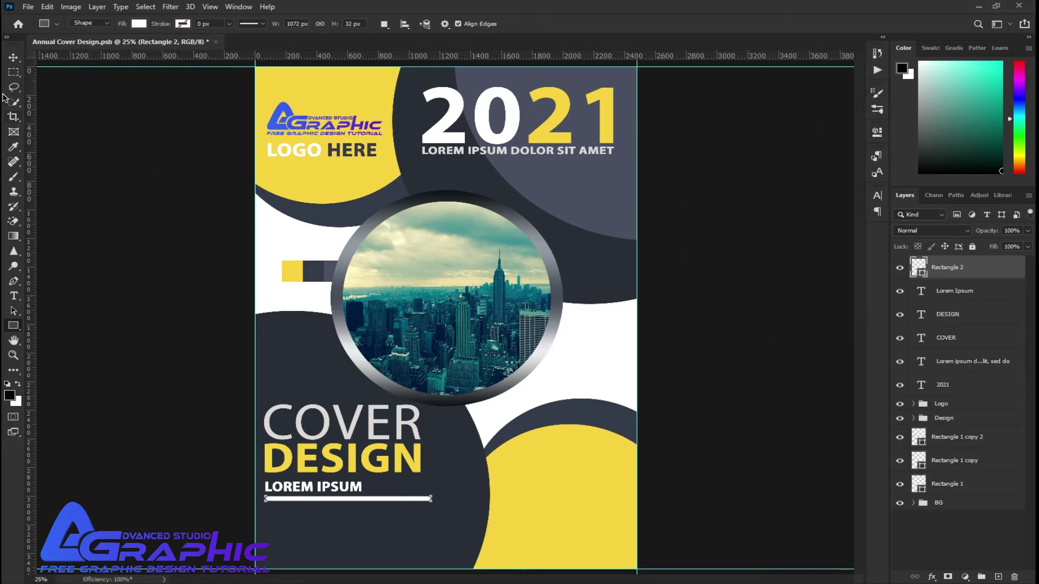
left_click(14, 296)
- Create a paragraph text box below the bar set to Regular 12 pt
mouse_move(266, 509)
left_mouse_down()
mouse_move(428, 544)
mouse_move(466, 564)
left_mouse_up()
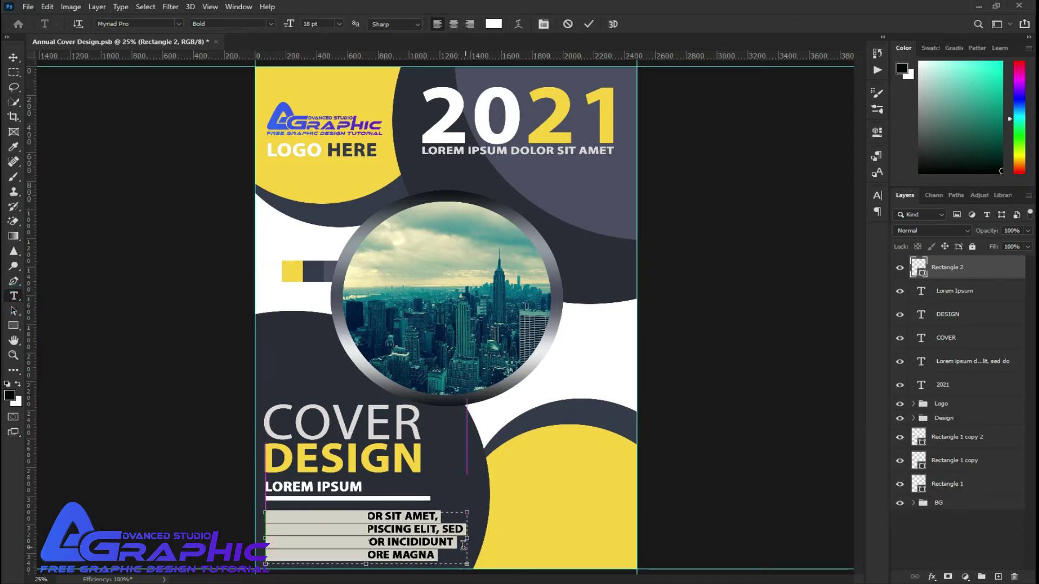
left_click(878, 194)
left_click(857, 212)
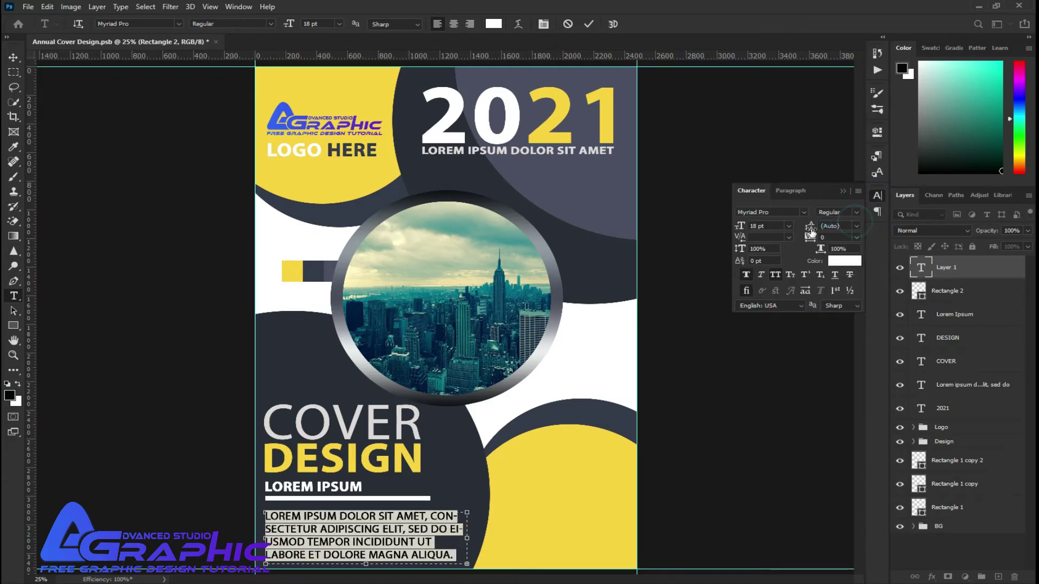
left_click_drag(742, 225, 739, 227)
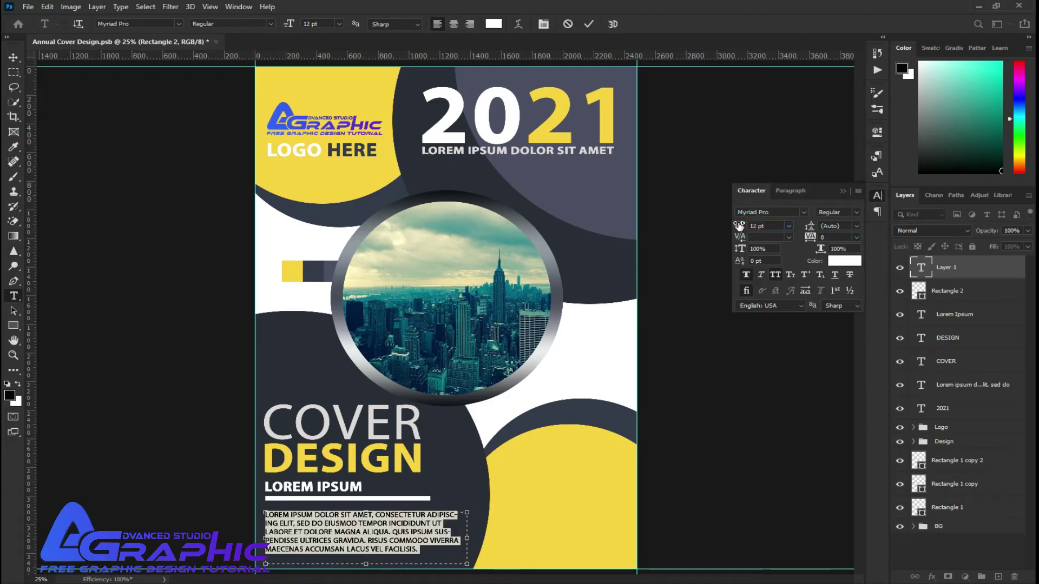
left_click(739, 226)
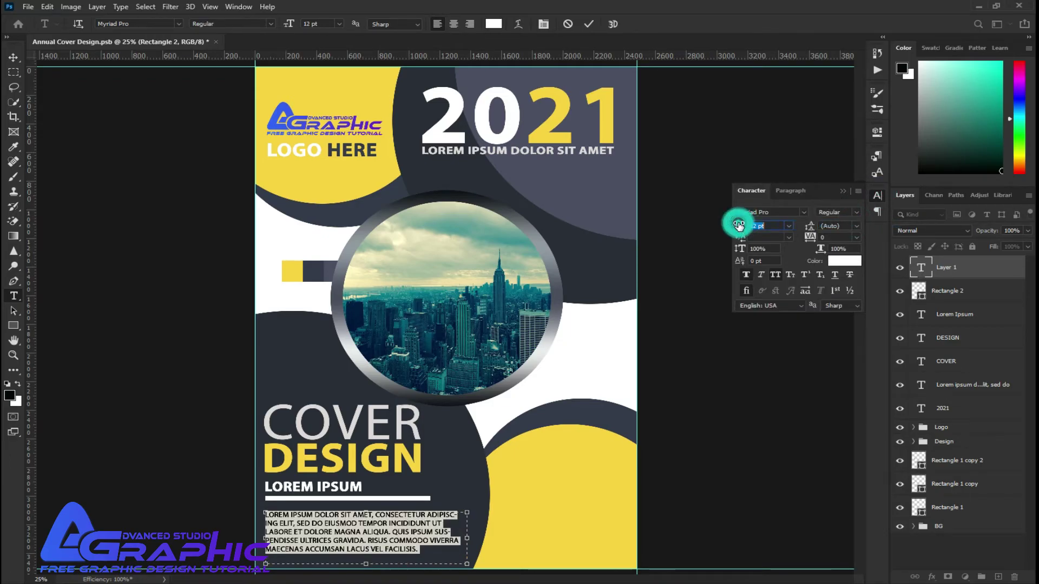
left_click(590, 25)
- Justify the body paragraph with the last line left-aligned
triple_click(397, 523)
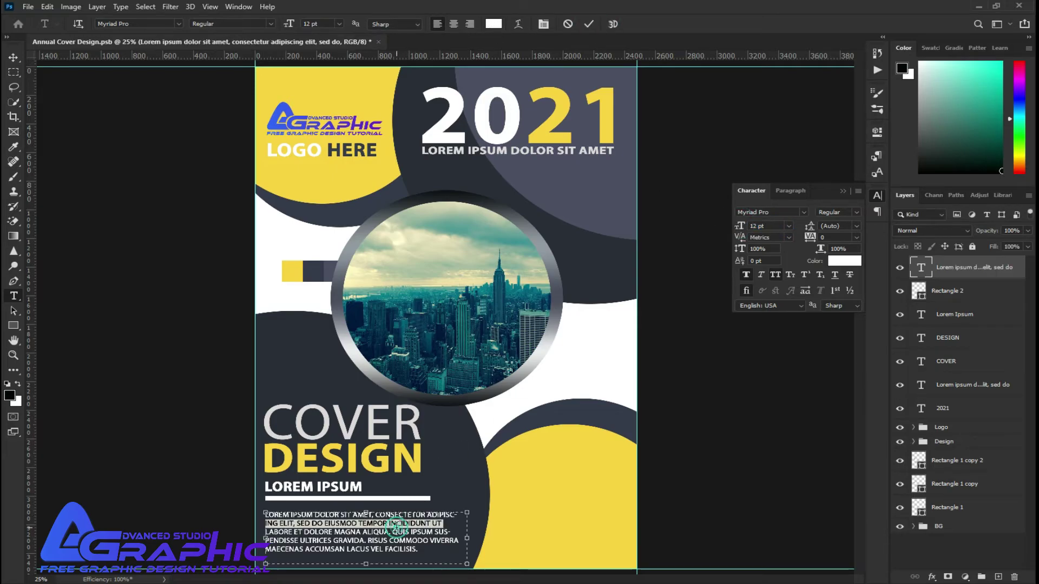
left_click(396, 523)
left_click(790, 191)
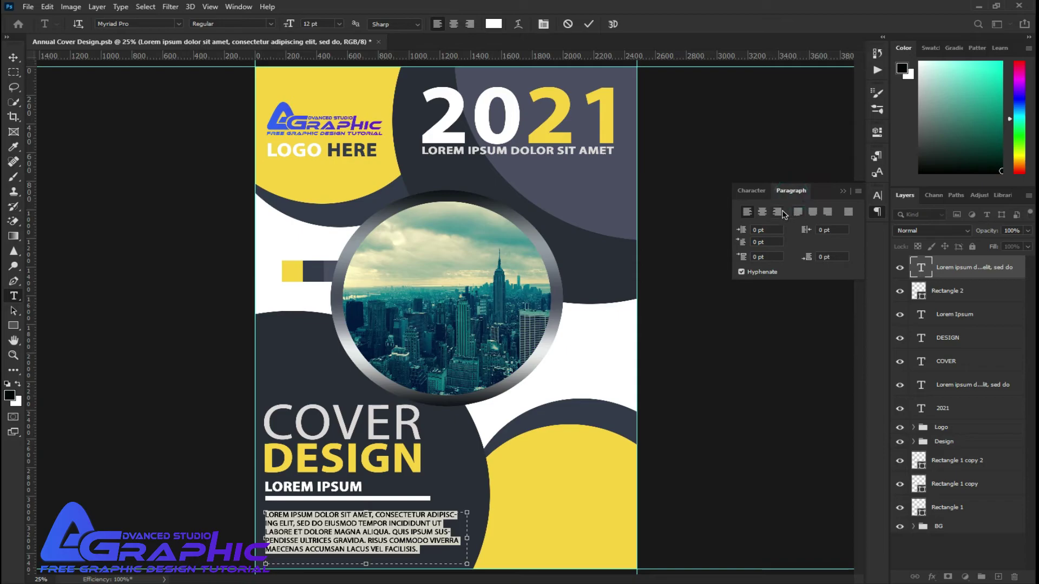
left_click(799, 212)
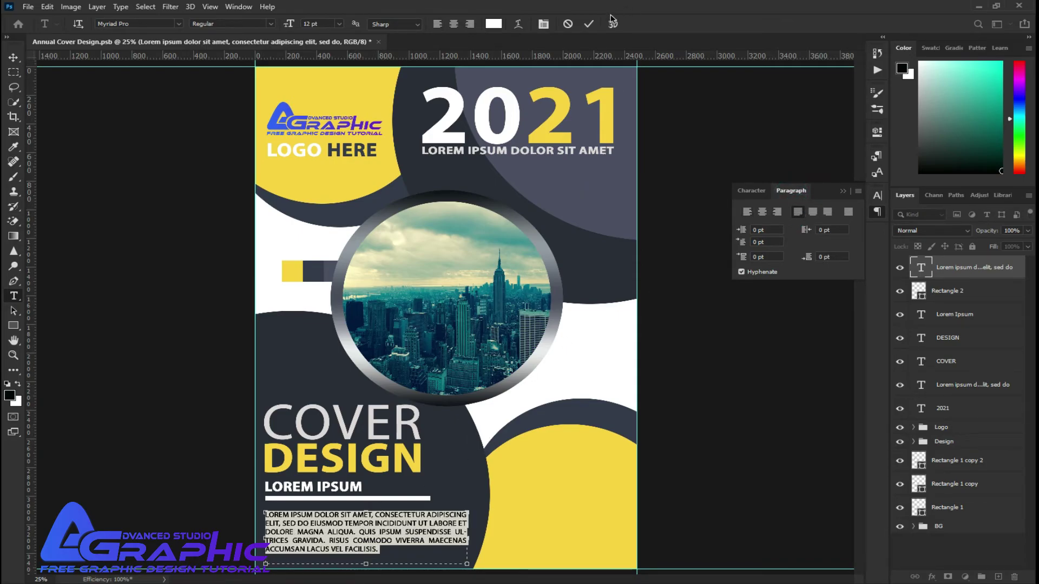
left_click(586, 27)
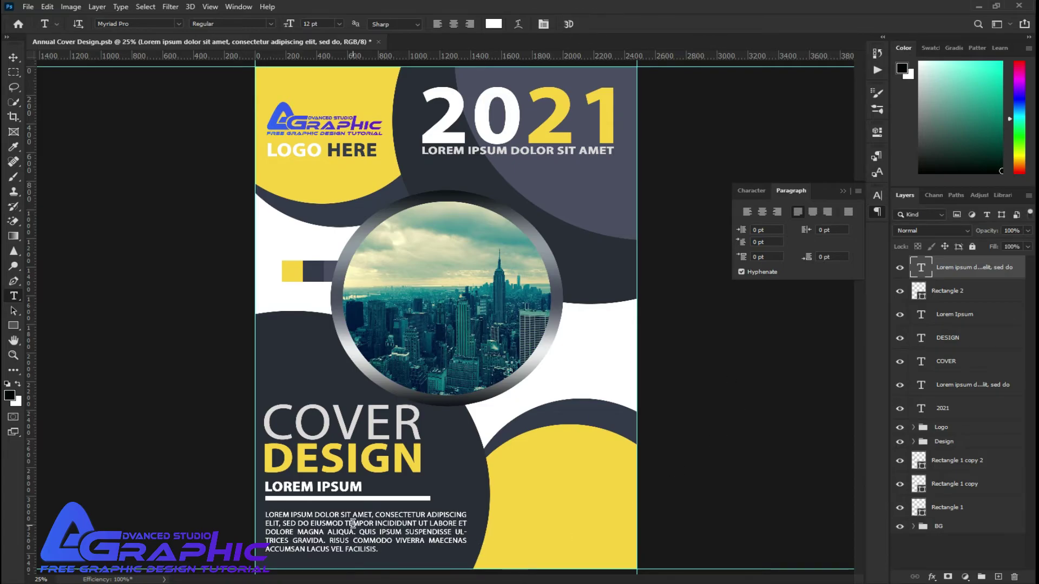
- Align the left edges of the body text, white bar and heading, then save
left_click(14, 58)
left_click(947, 315, "shift")
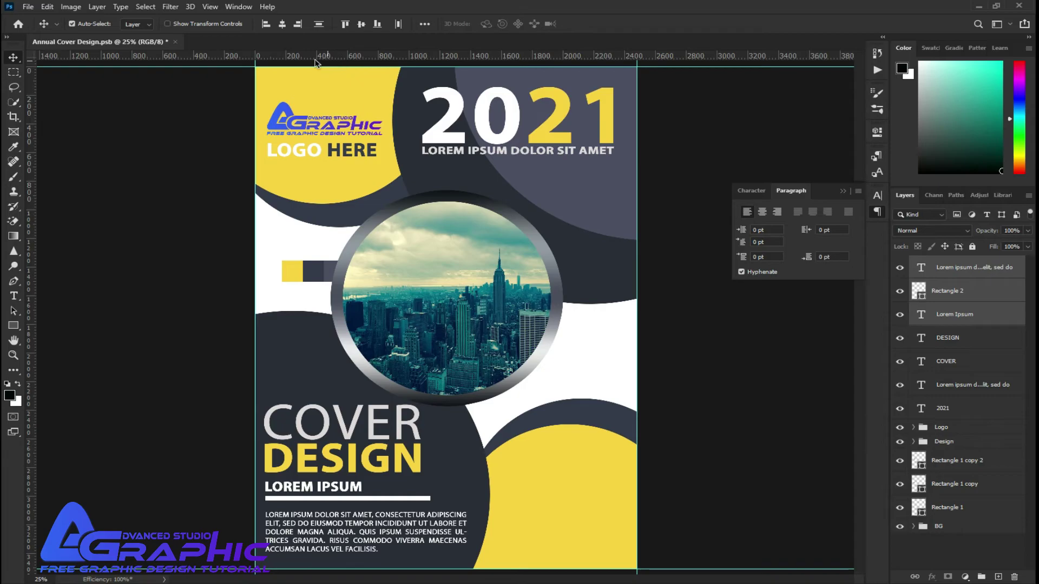
left_click(266, 25)
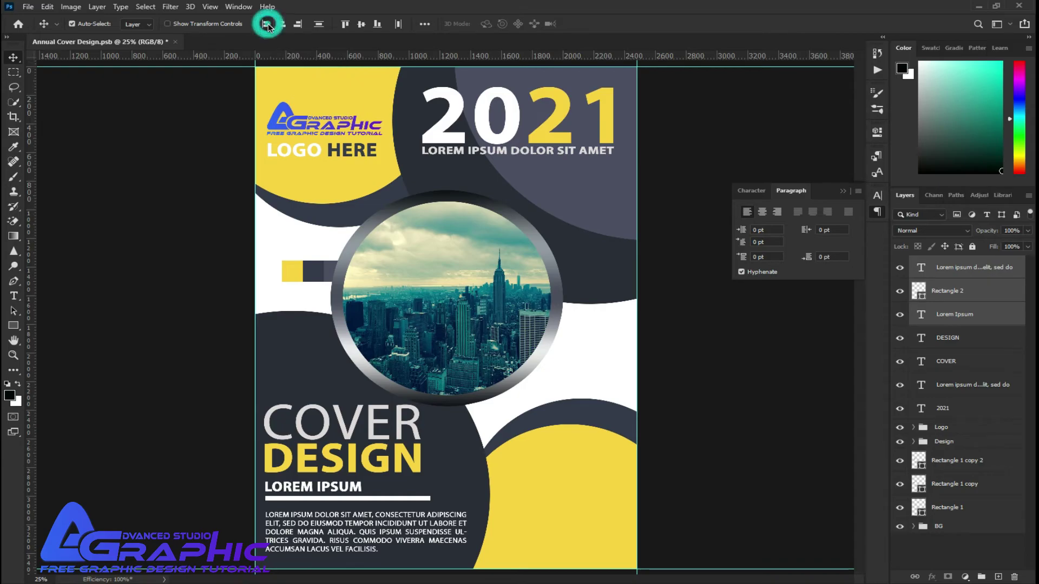
left_click(320, 26)
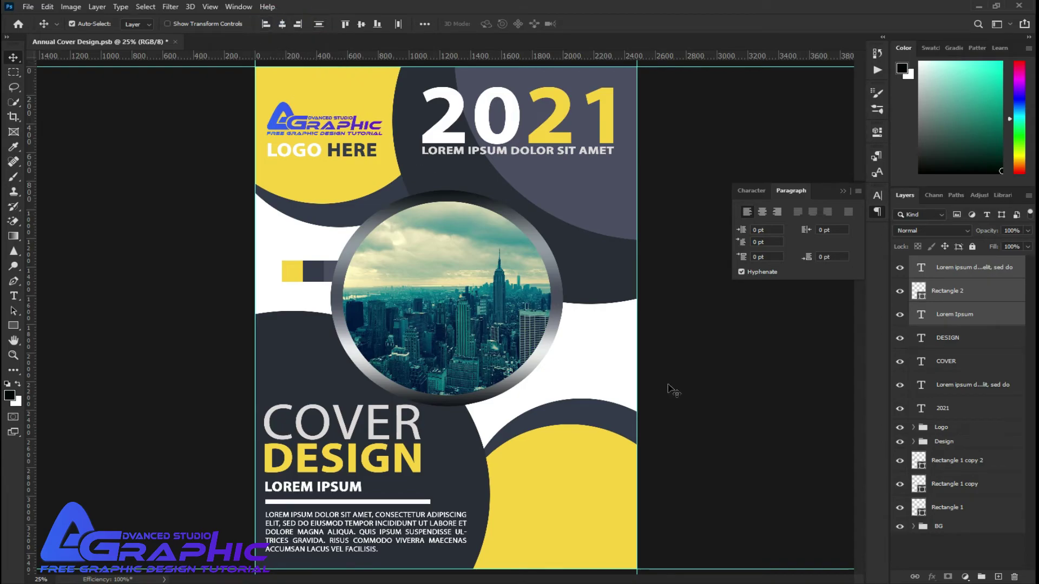
left_click(773, 463)
key("ctrl+s")
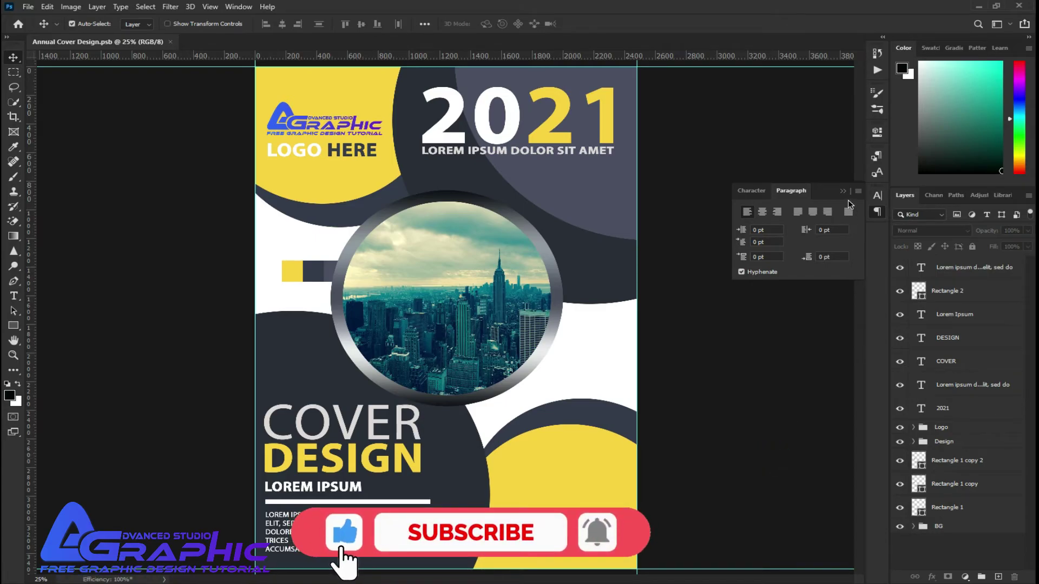
left_click(844, 191)
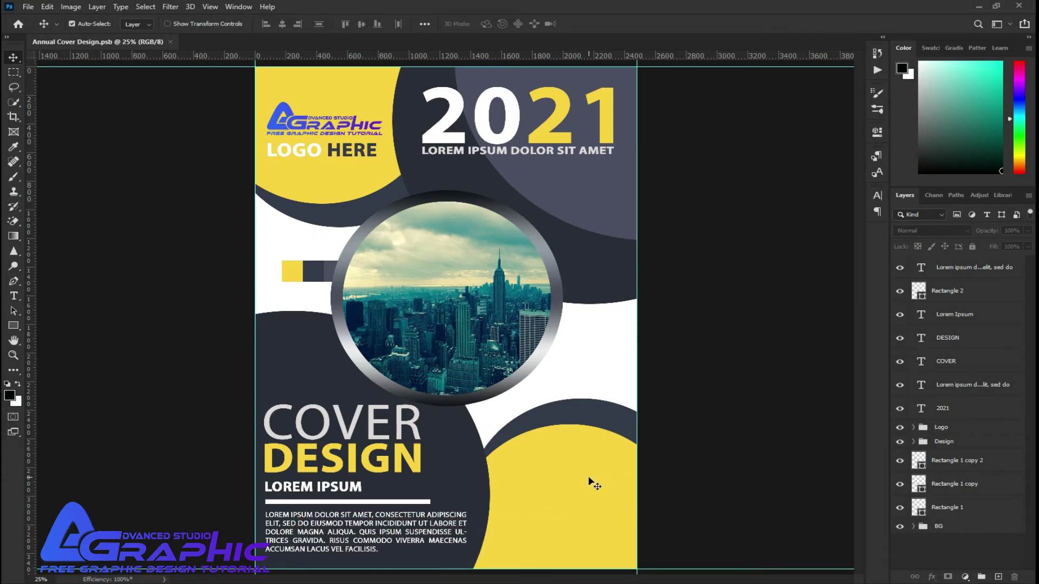
- Type ANNUAL COVER on the lower-right yellow circle in dark navy #2a2e38
left_click(12, 297)
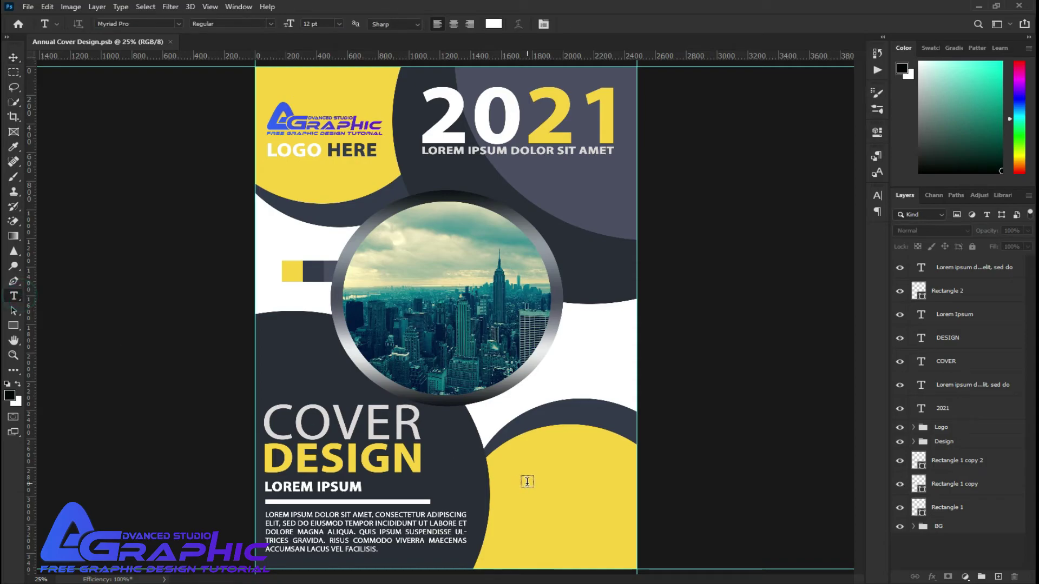
left_click(505, 472)
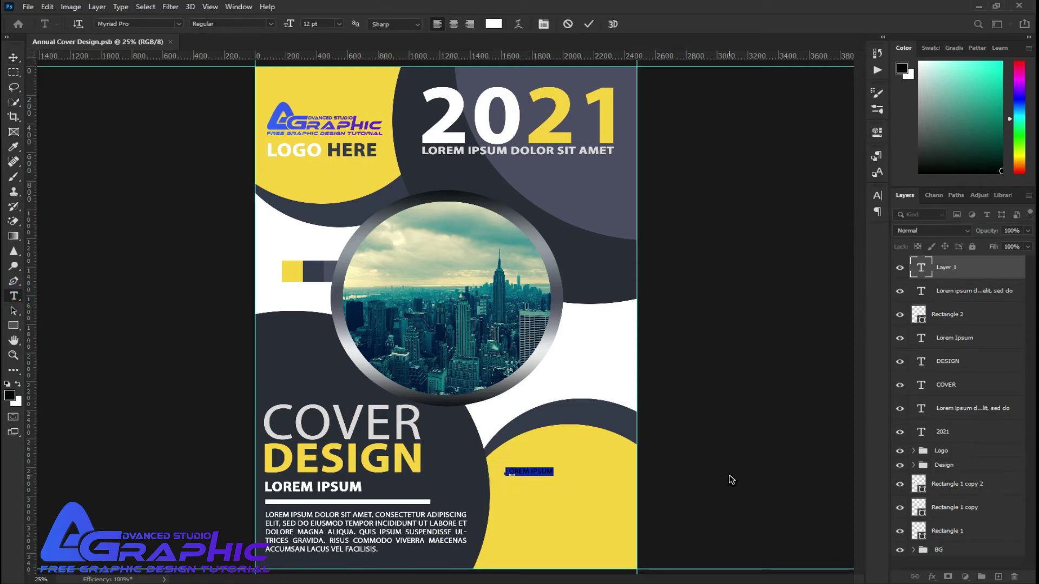
left_click(493, 24)
left_click(466, 176)
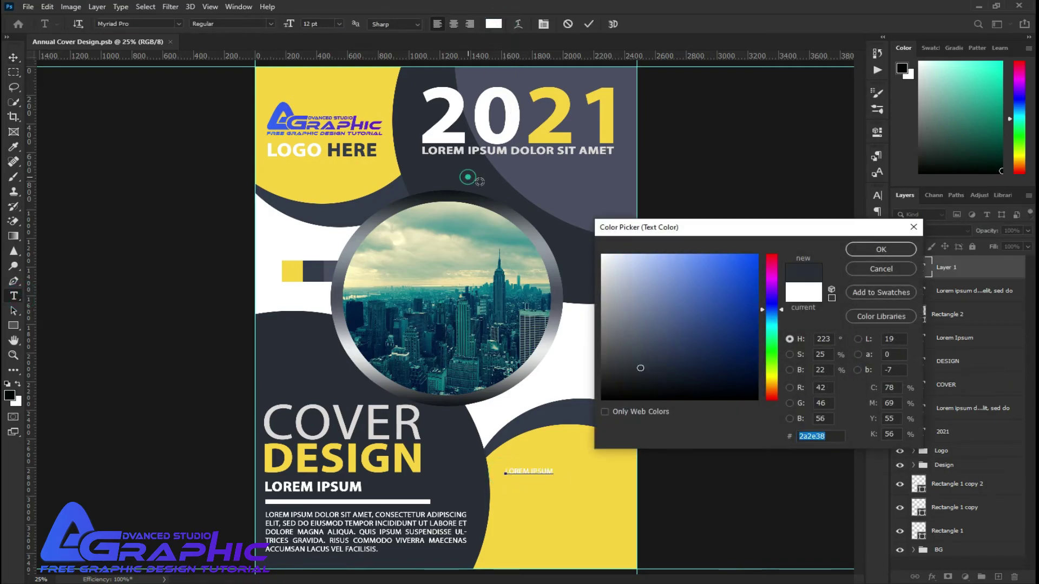
left_click(876, 253)
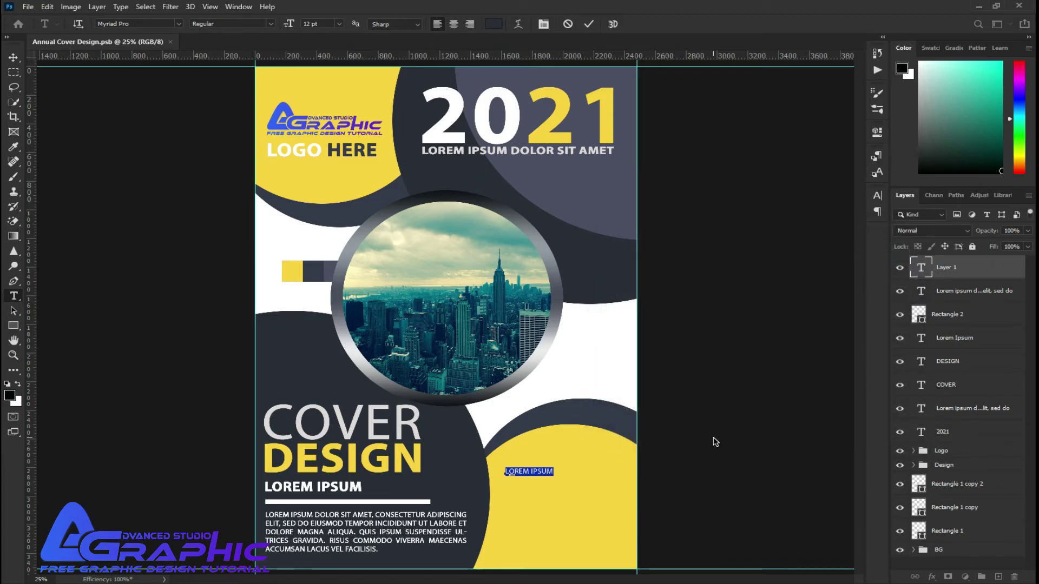
key("BackSpace")
type("NNUAL COVER")
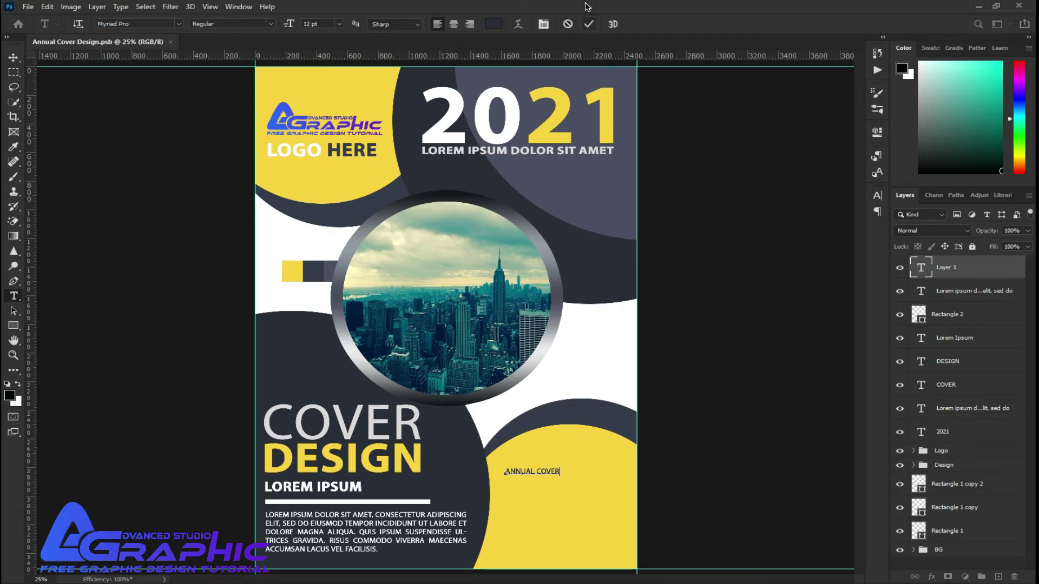
left_click(587, 24)
- Enlarge the ANNUAL COVER text, split it onto separate lines, and reposition it on the circle
key("ctrl+r")
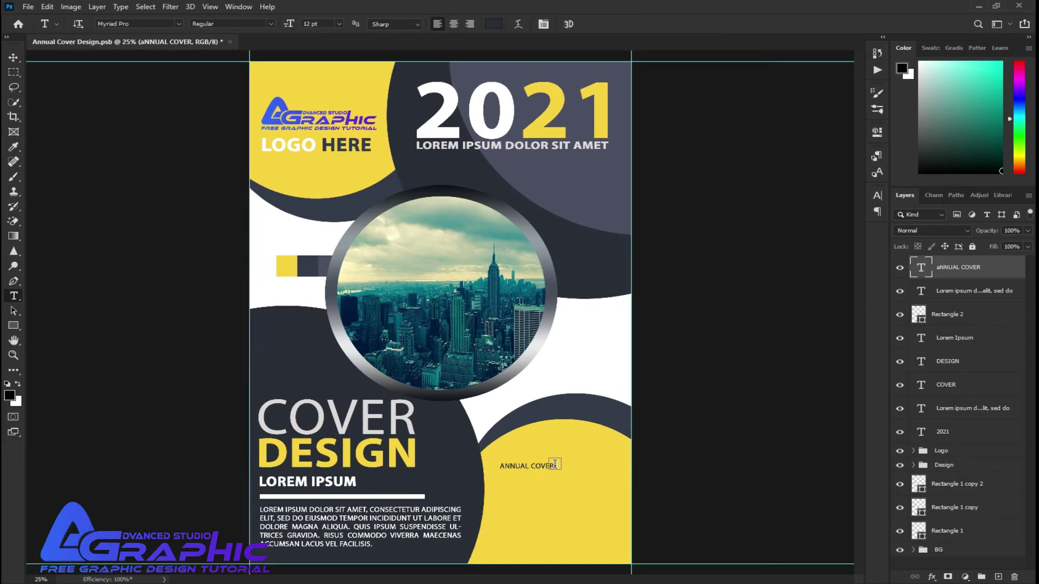
key("ctrl+t")
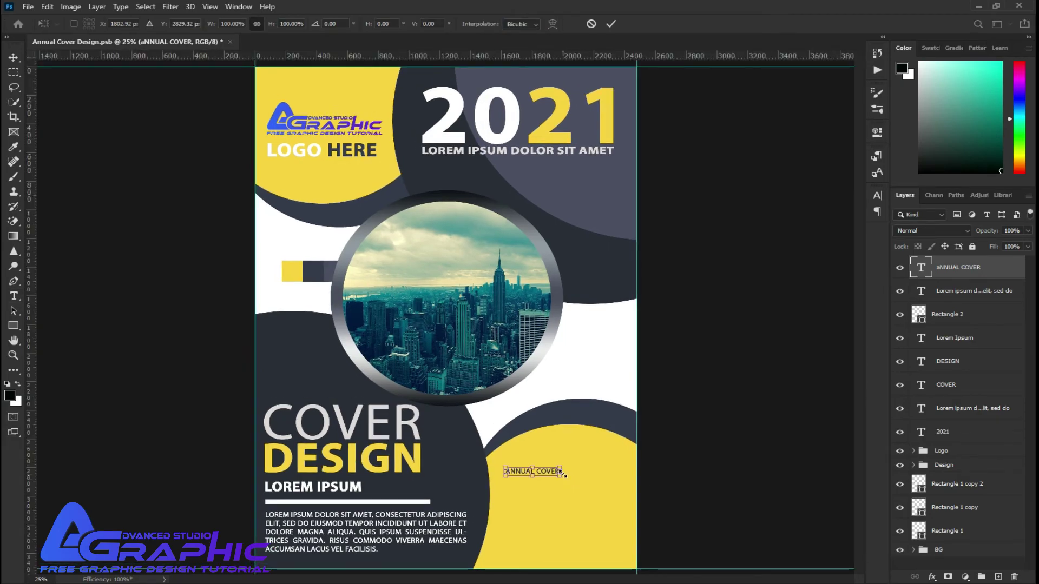
left_click_drag(560, 474, 640, 476)
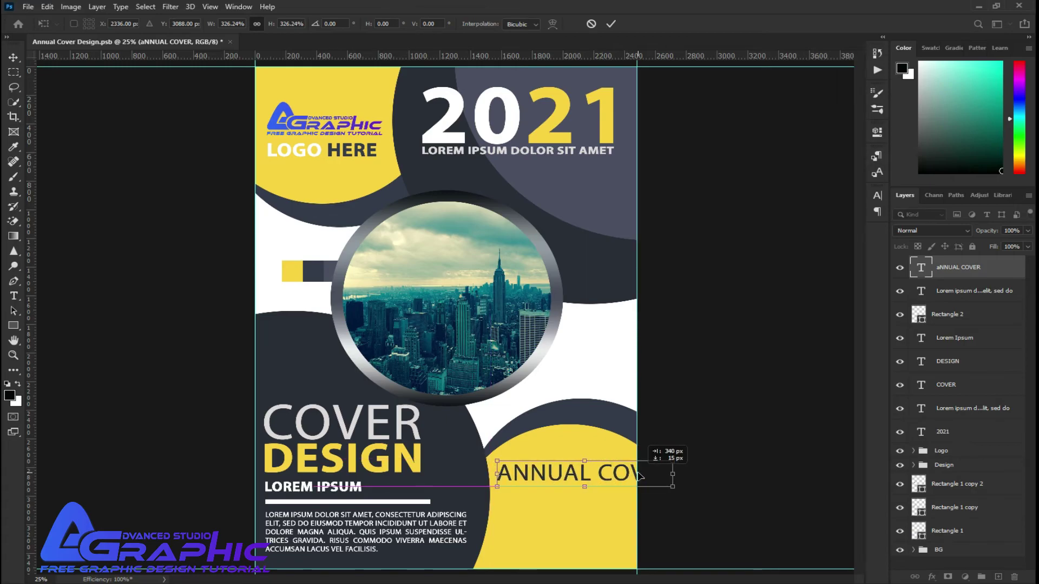
key("Return")
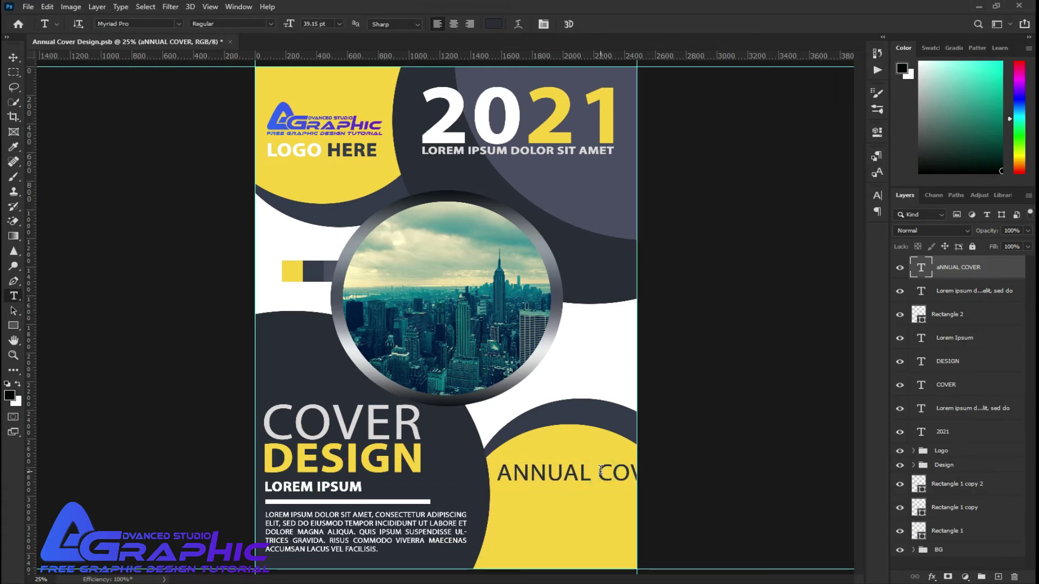
left_click(599, 470)
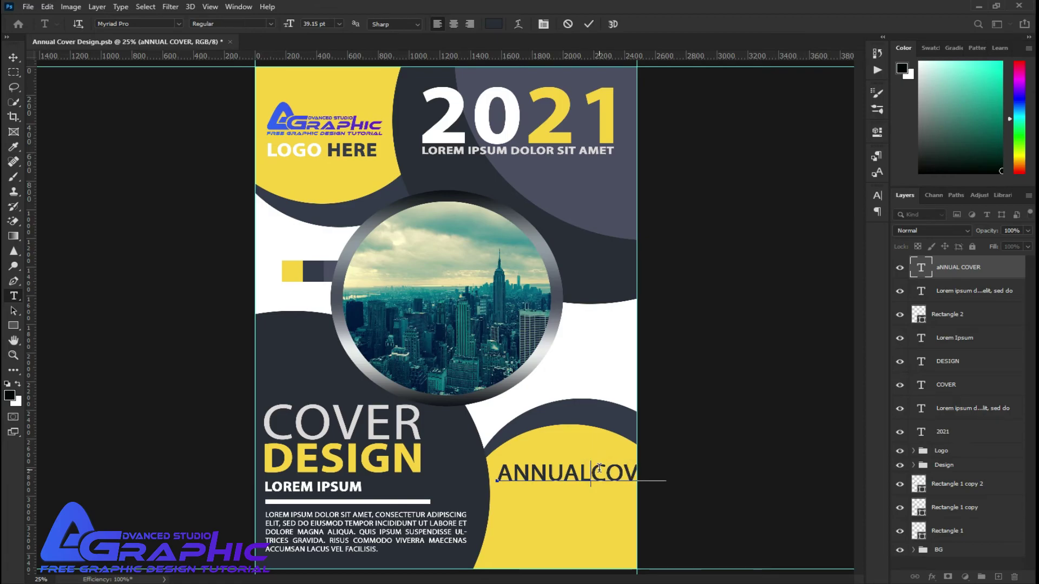
key("Return")
type("DESIGN")
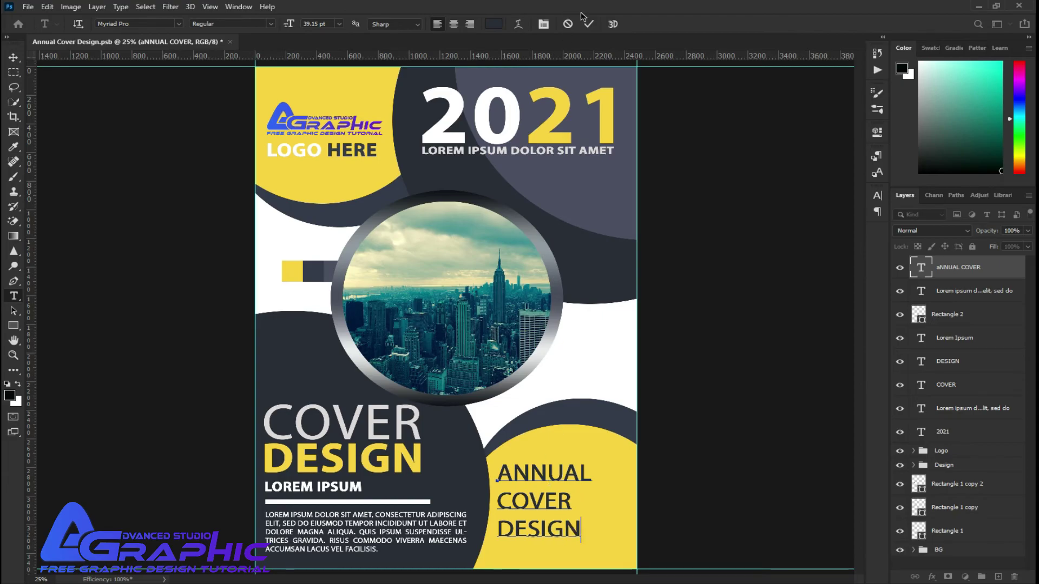
left_click(585, 30)
key("ctrl+t")
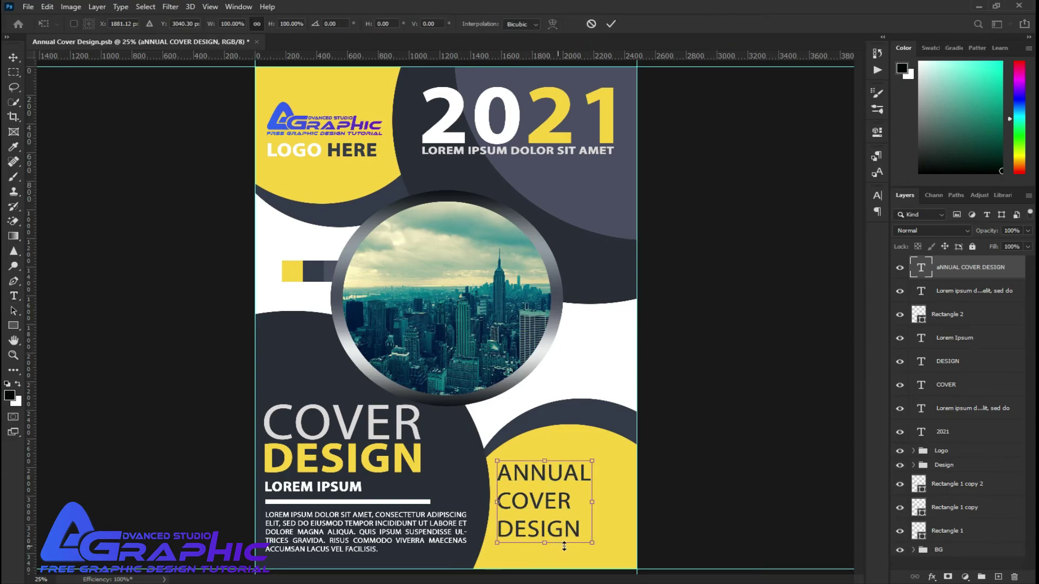
left_click_drag(590, 543, 622, 567)
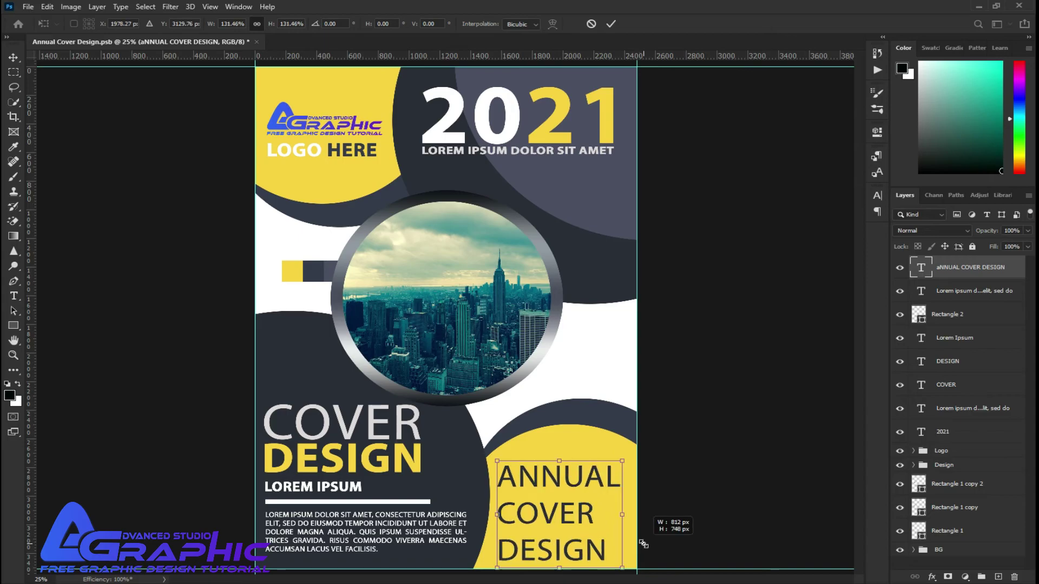
left_click_drag(569, 501, 578, 493)
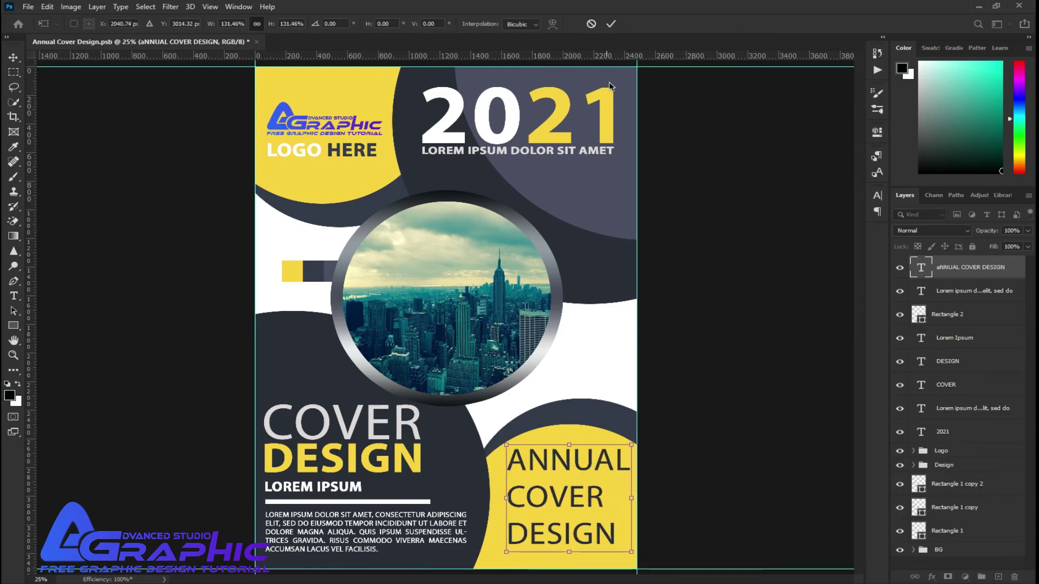
- Set the whole ANNUAL COVER DESIGN heading to Bold
left_click(612, 24)
double_click(560, 492)
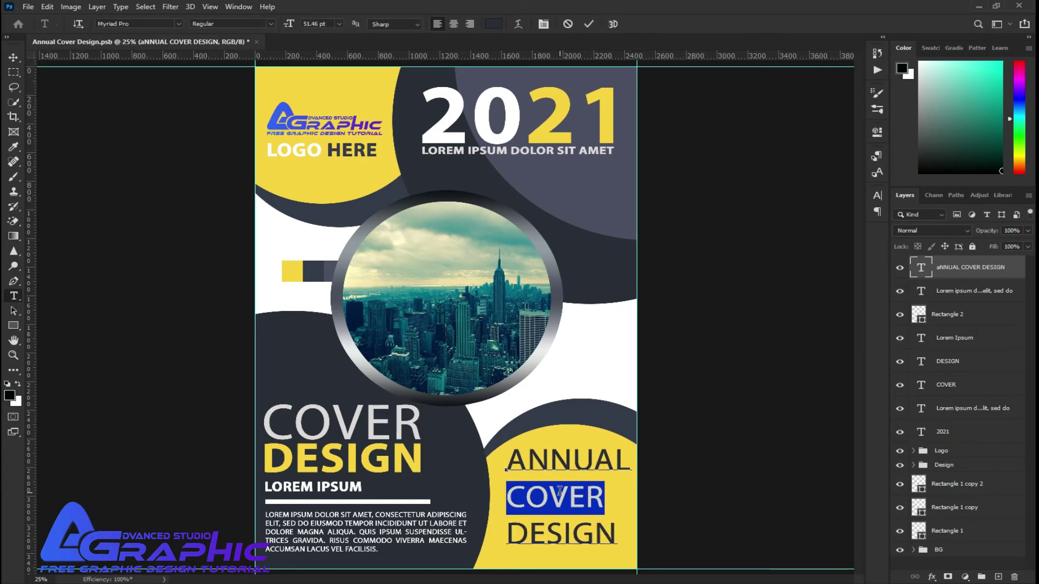
key("ctrl+a")
left_click(878, 196)
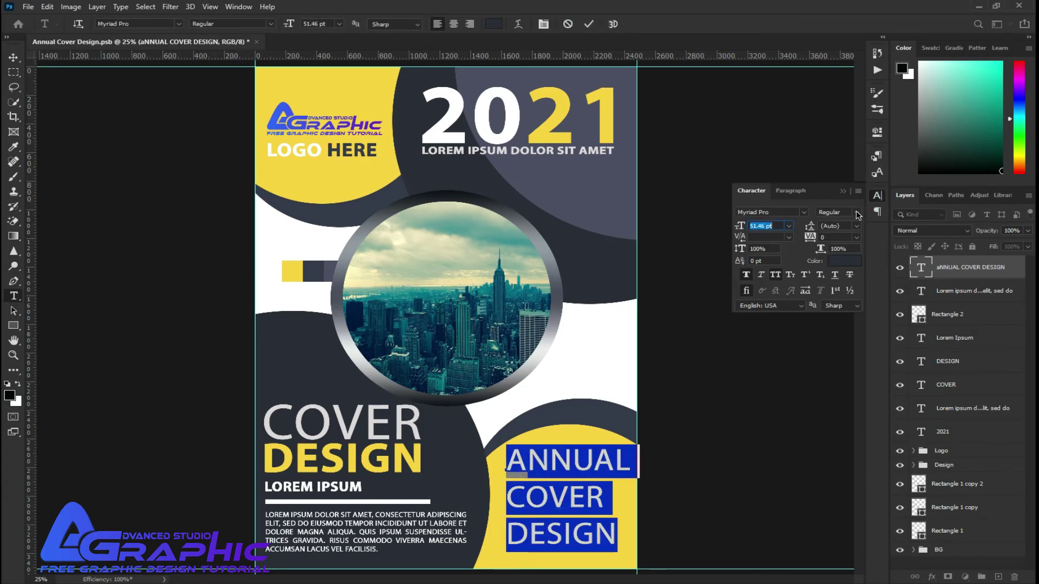
left_click(856, 212)
left_click(857, 242)
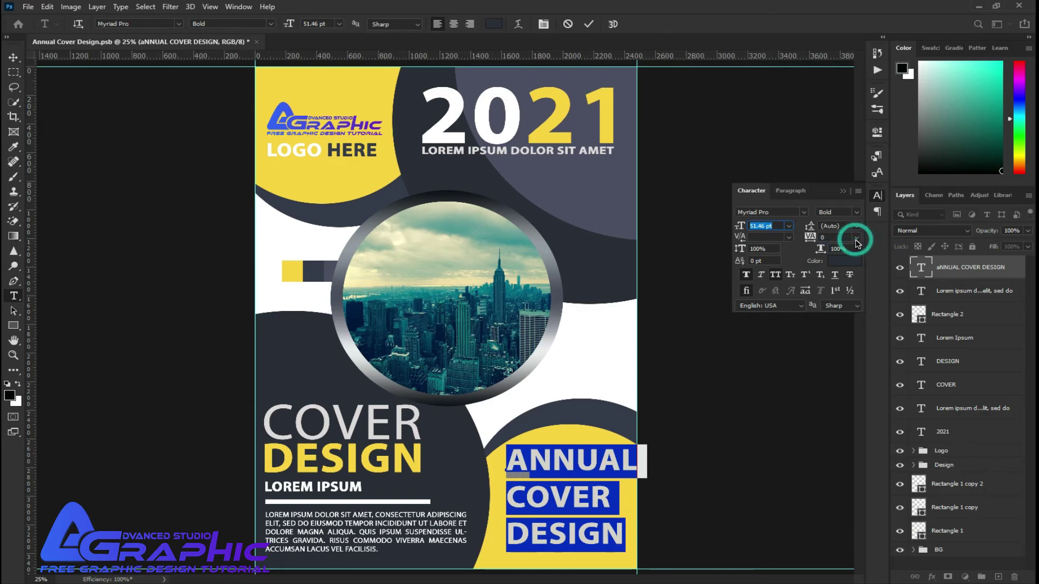
left_click(591, 24)
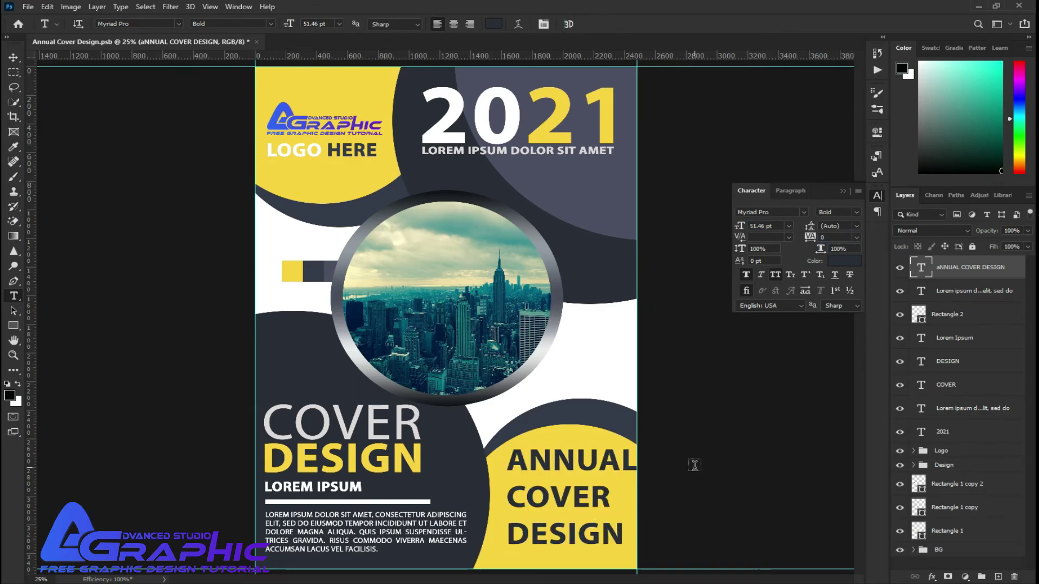
- Nudge the heading left and add a 2021 text line below DESIGN
key("v")
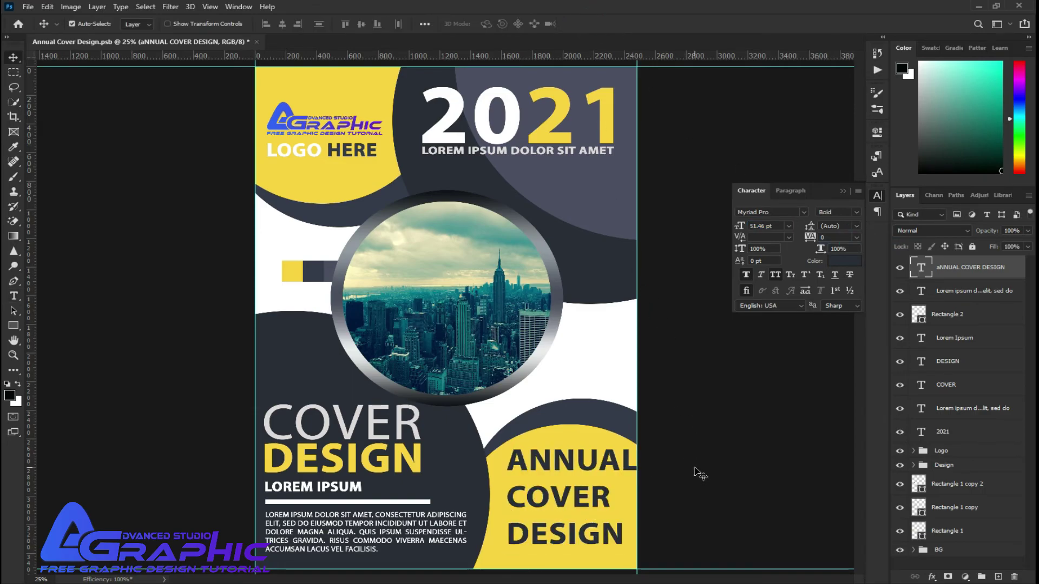
key("shift+Left")
key("shift+Left")
key("shift+Left")
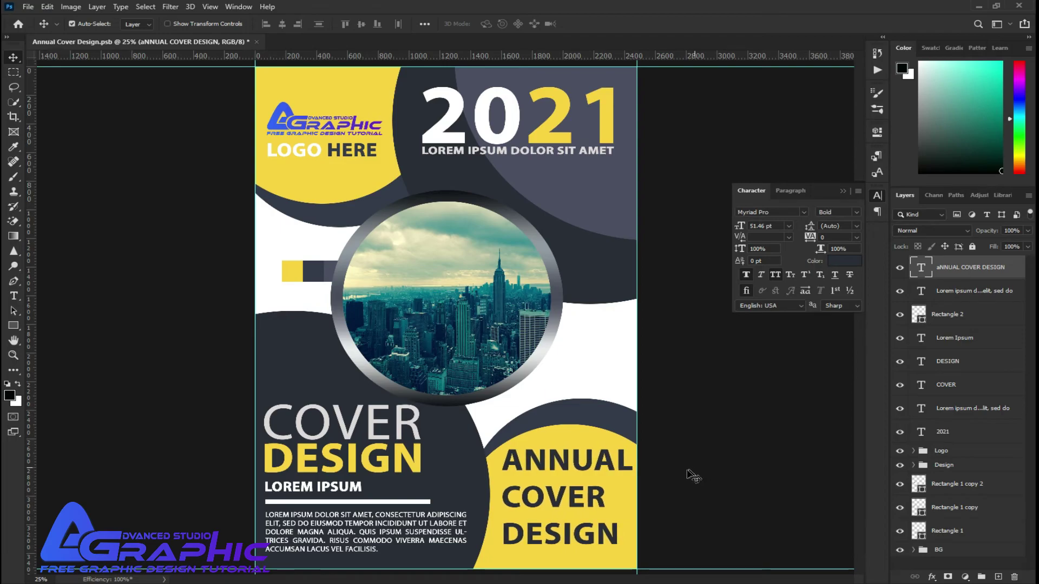
left_click(14, 296)
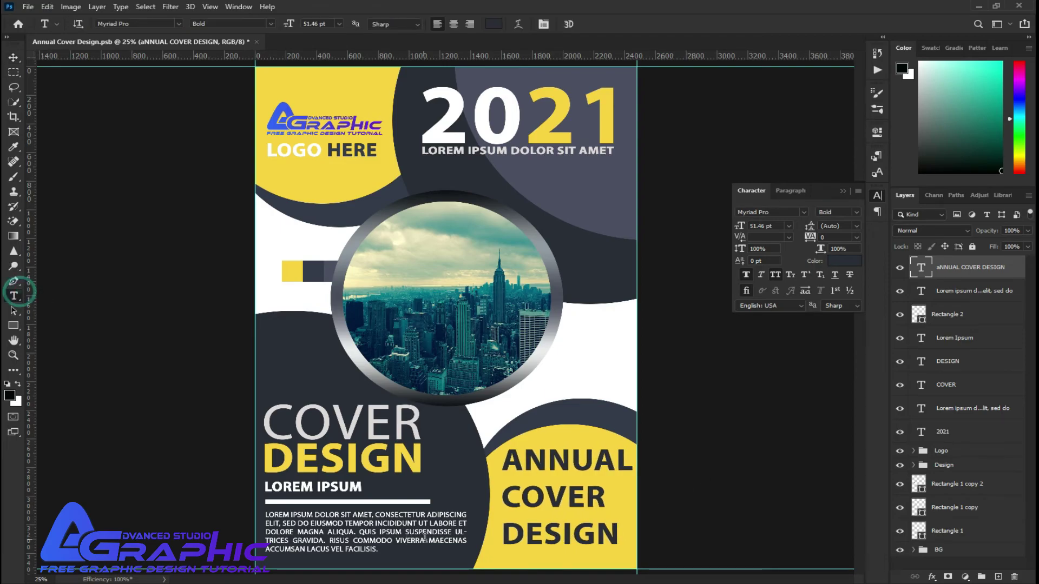
left_click(506, 556)
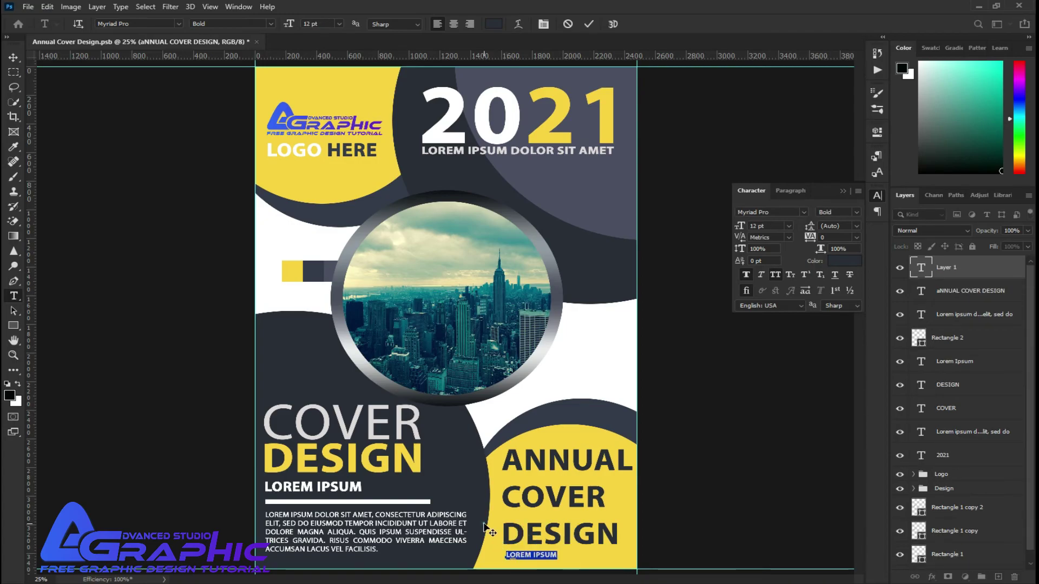
left_click(740, 513)
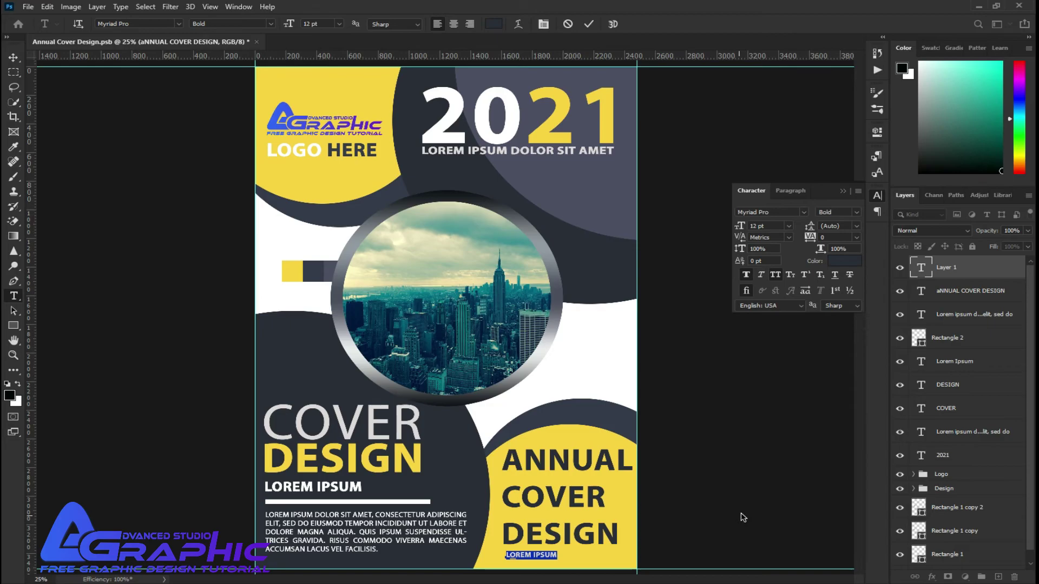
triple_click(549, 554)
type("2021")
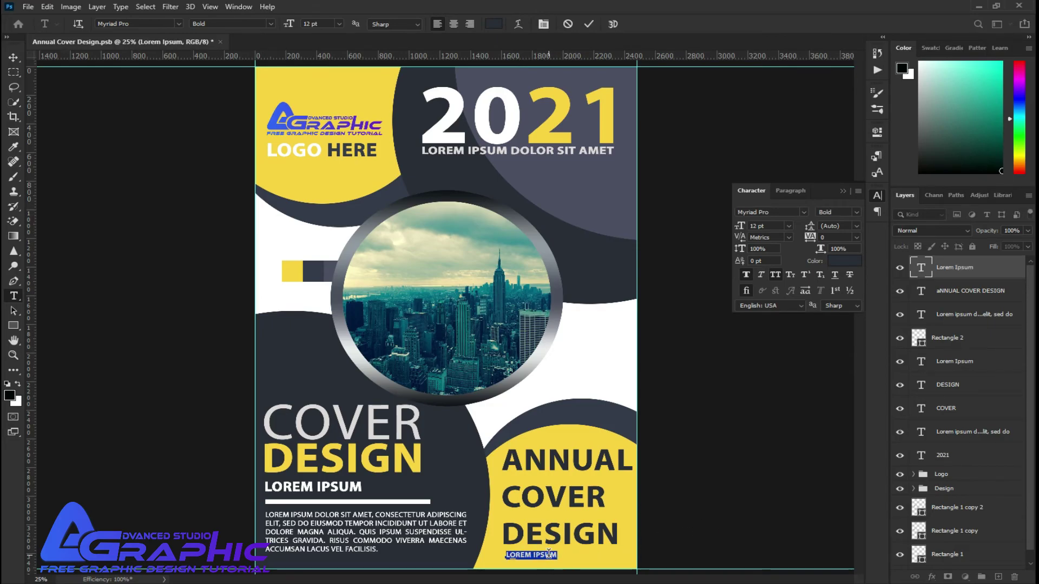
left_click(589, 24)
- Enlarge 2021 and position it under the right end of DESIGN
key("ctrl+t")
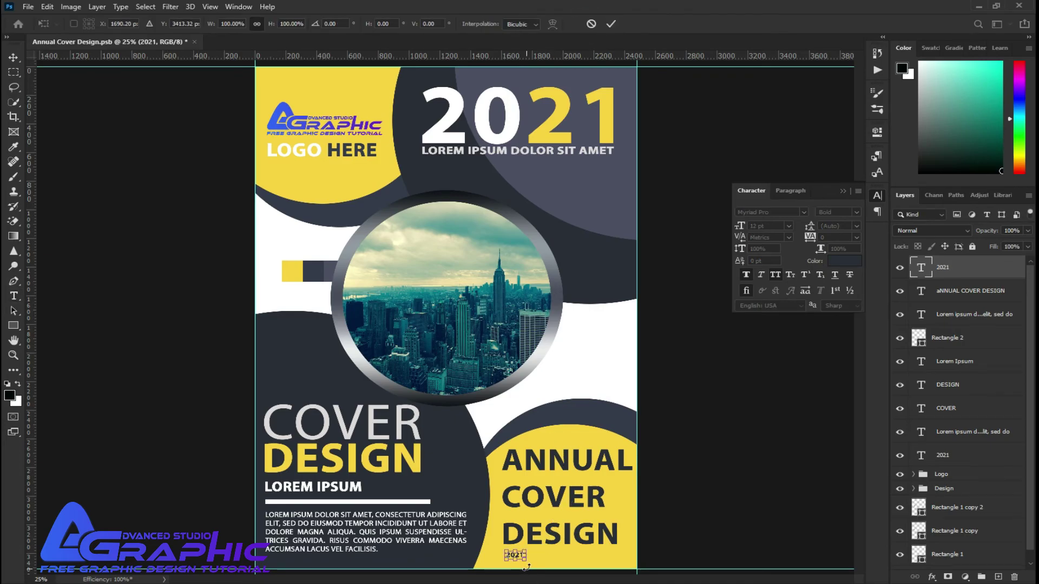
mouse_move(526, 555)
left_mouse_down()
mouse_move(575, 553)
mouse_move(547, 556)
mouse_move(572, 569)
mouse_move(559, 558)
left_mouse_up()
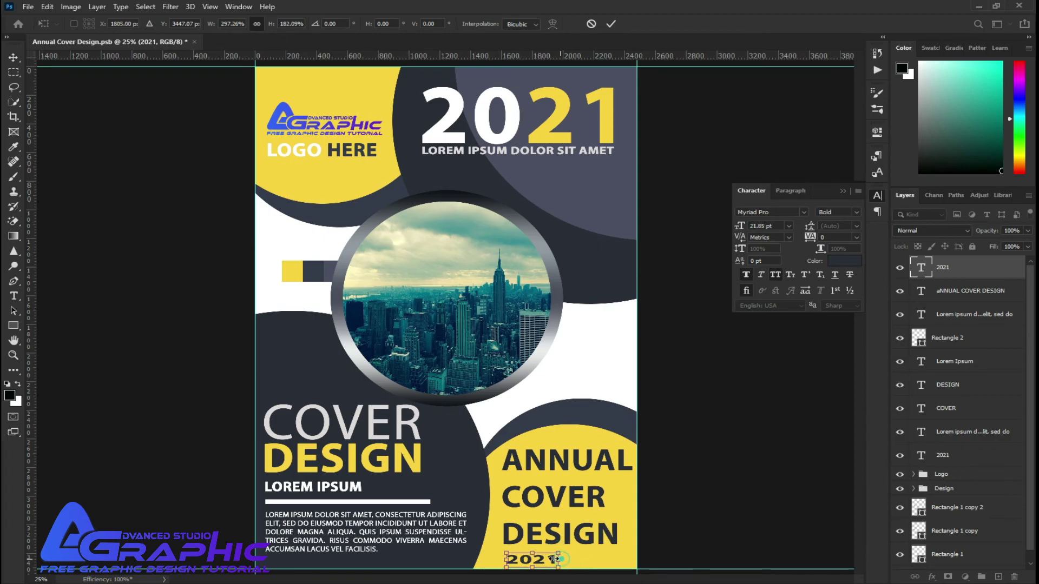
mouse_move(554, 559)
left_mouse_down()
mouse_move(616, 556)
mouse_move(598, 544)
left_mouse_up()
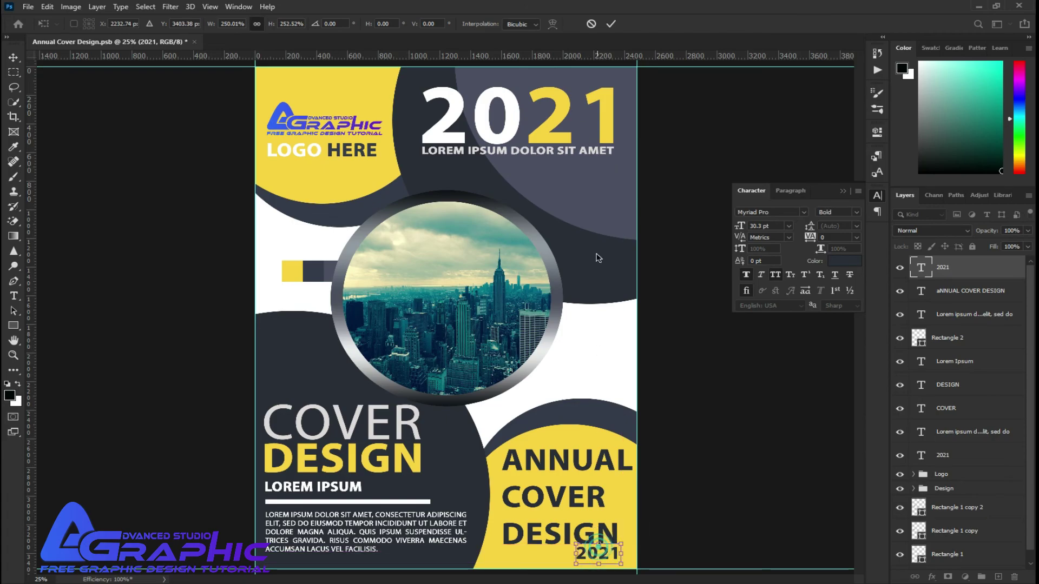
left_click(611, 23)
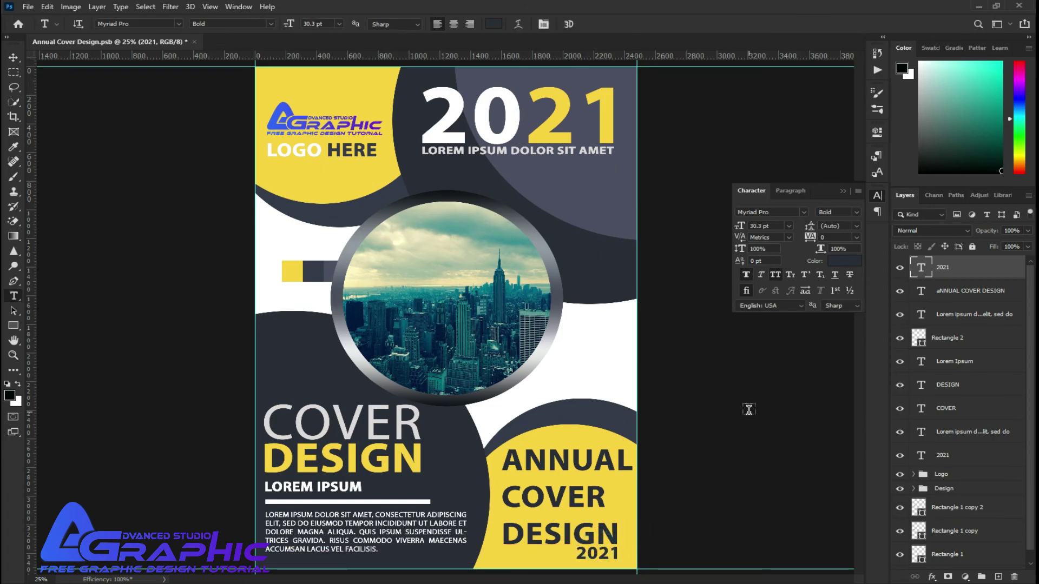
left_click(842, 190)
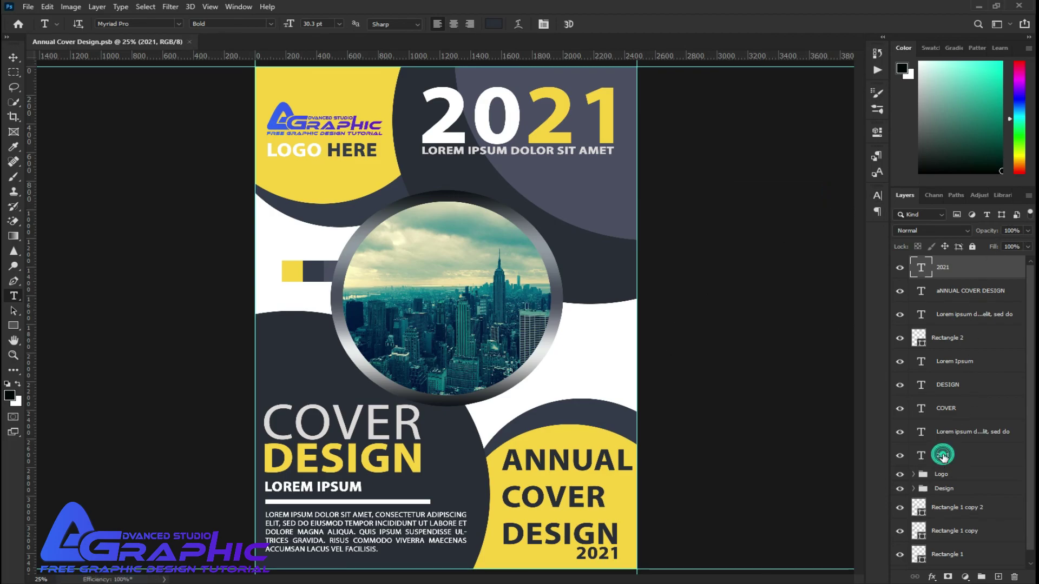
- Group all the text layers into a group named tEXT
left_click(943, 456)
left_click(948, 271, "shift")
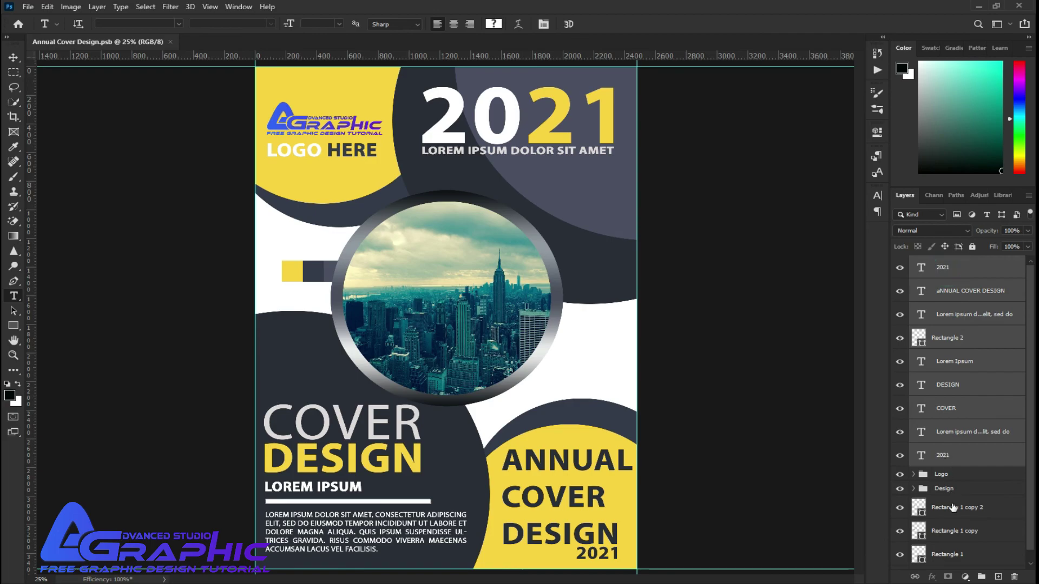
left_click(981, 577)
double_click(941, 262)
type("TEXT")
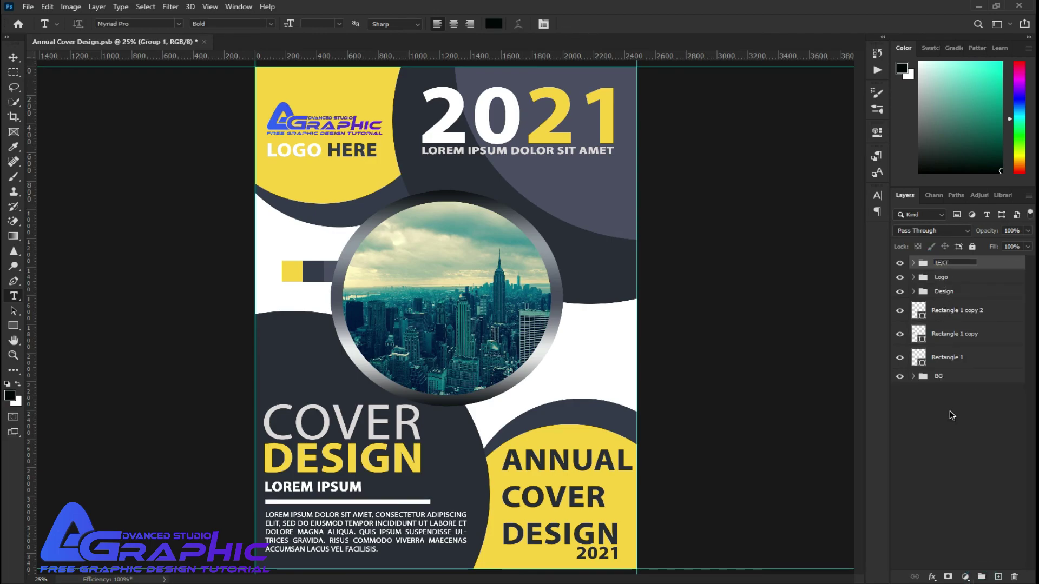
key("Return")
- Delete the three rectangle layers
left_click(922, 363)
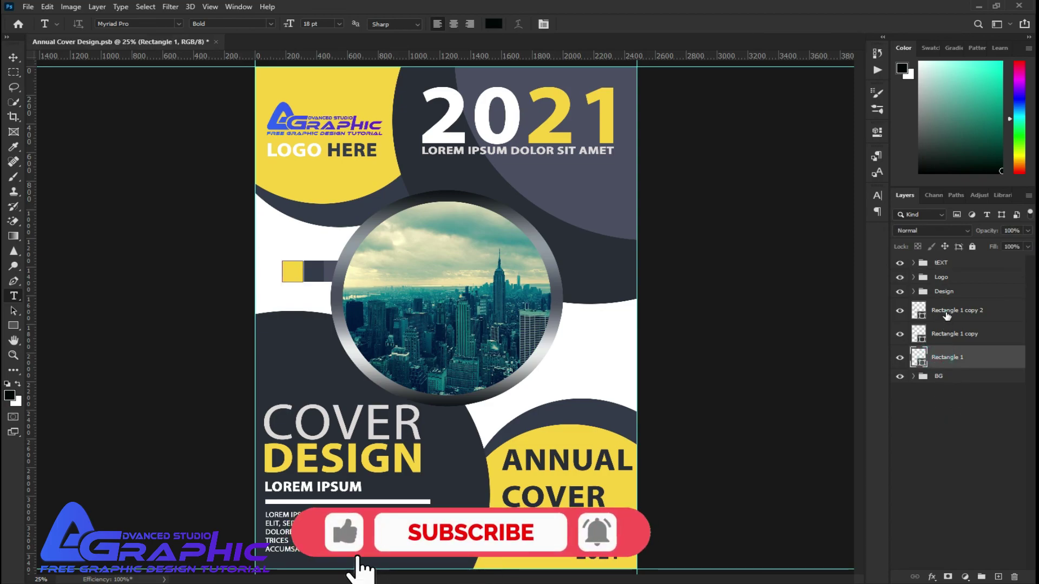
left_click(946, 316, "shift")
key("Delete")
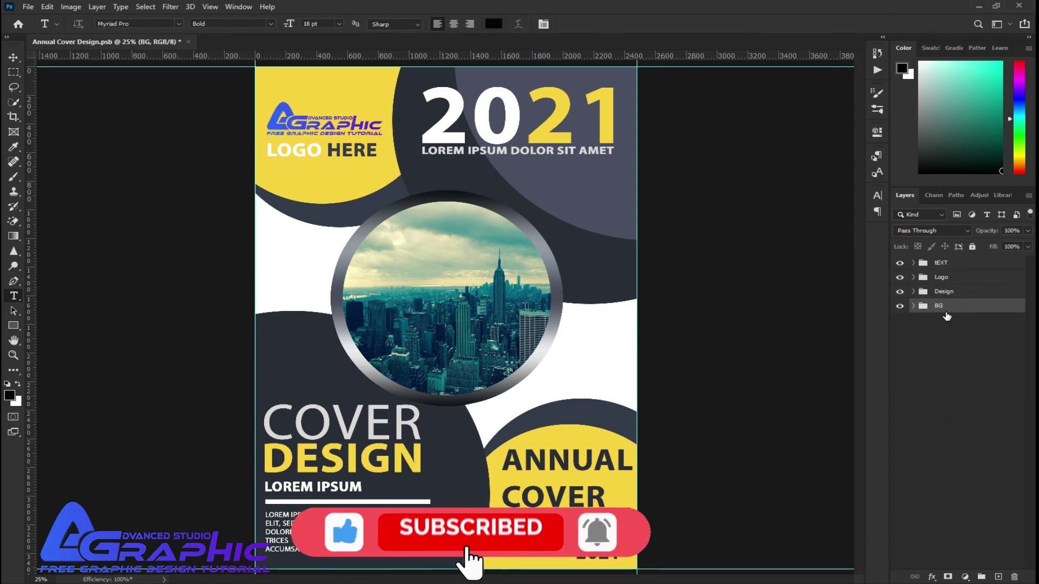
left_click(935, 382)
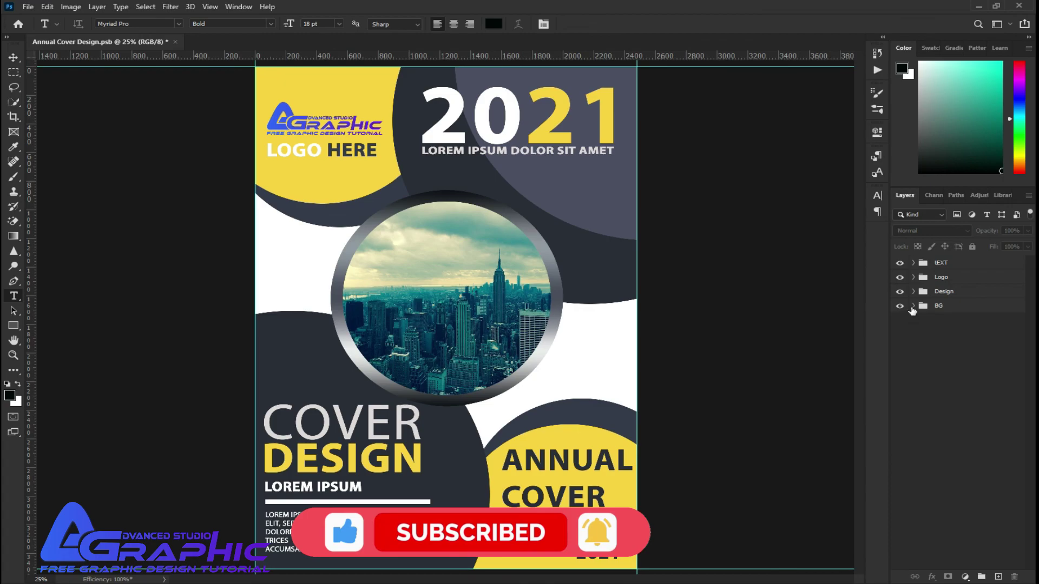
- Change the BG group's Color Fill 1 background to dark grey-blue #4a4e63
left_click(913, 306)
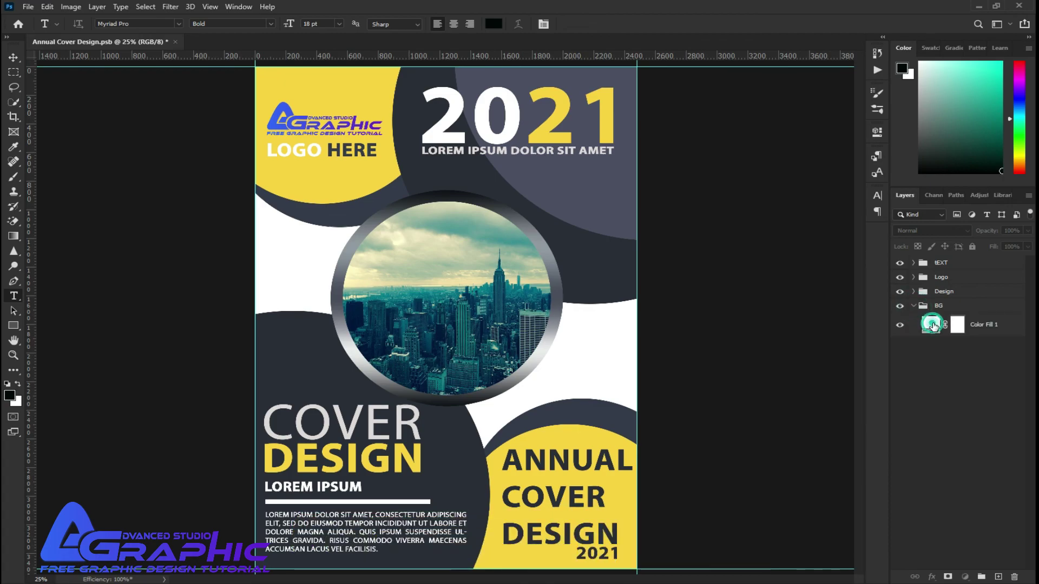
left_click(932, 325)
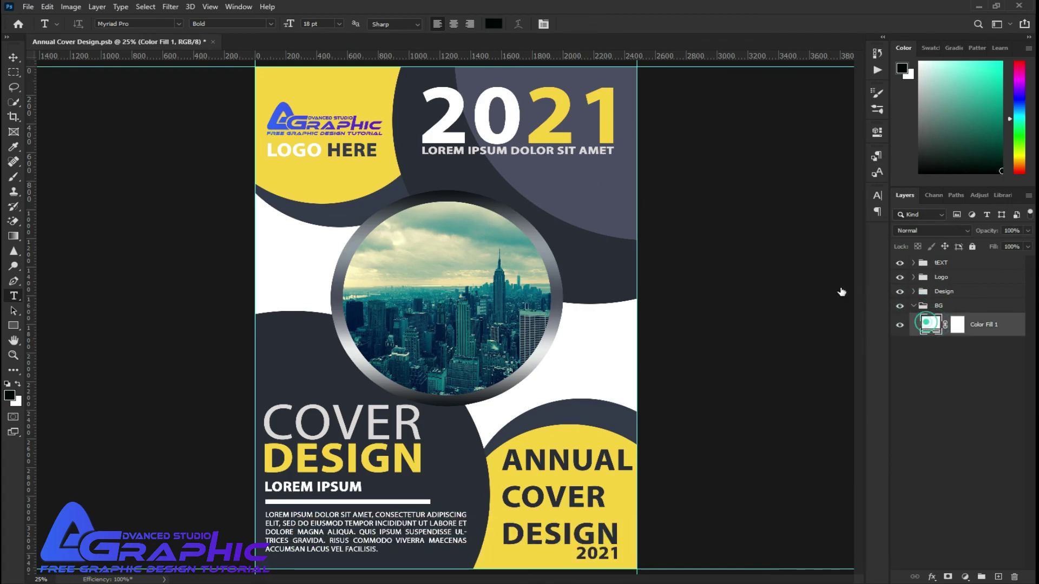
double_click(930, 324)
left_click(617, 192)
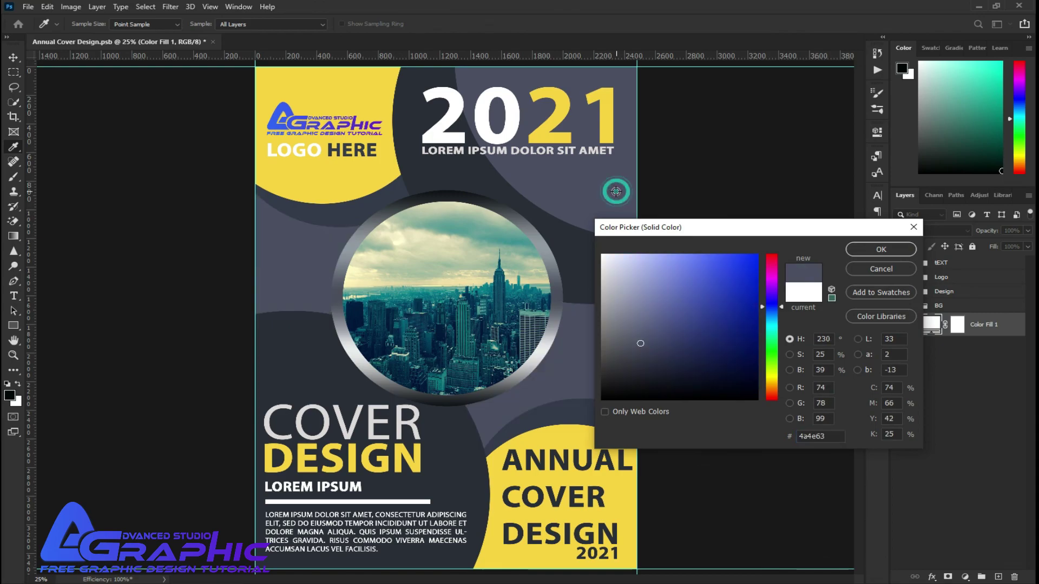
left_click(880, 249)
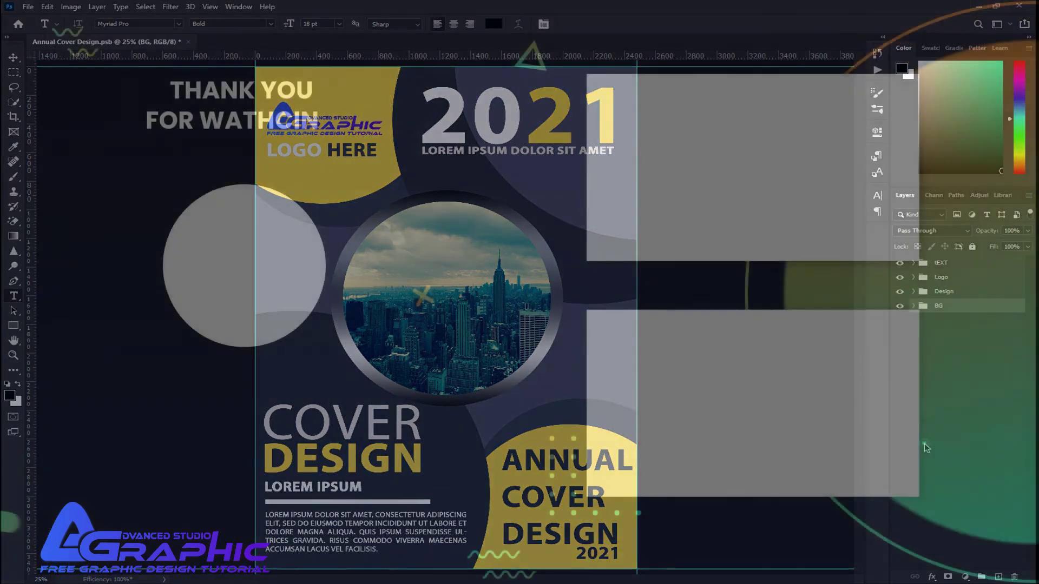